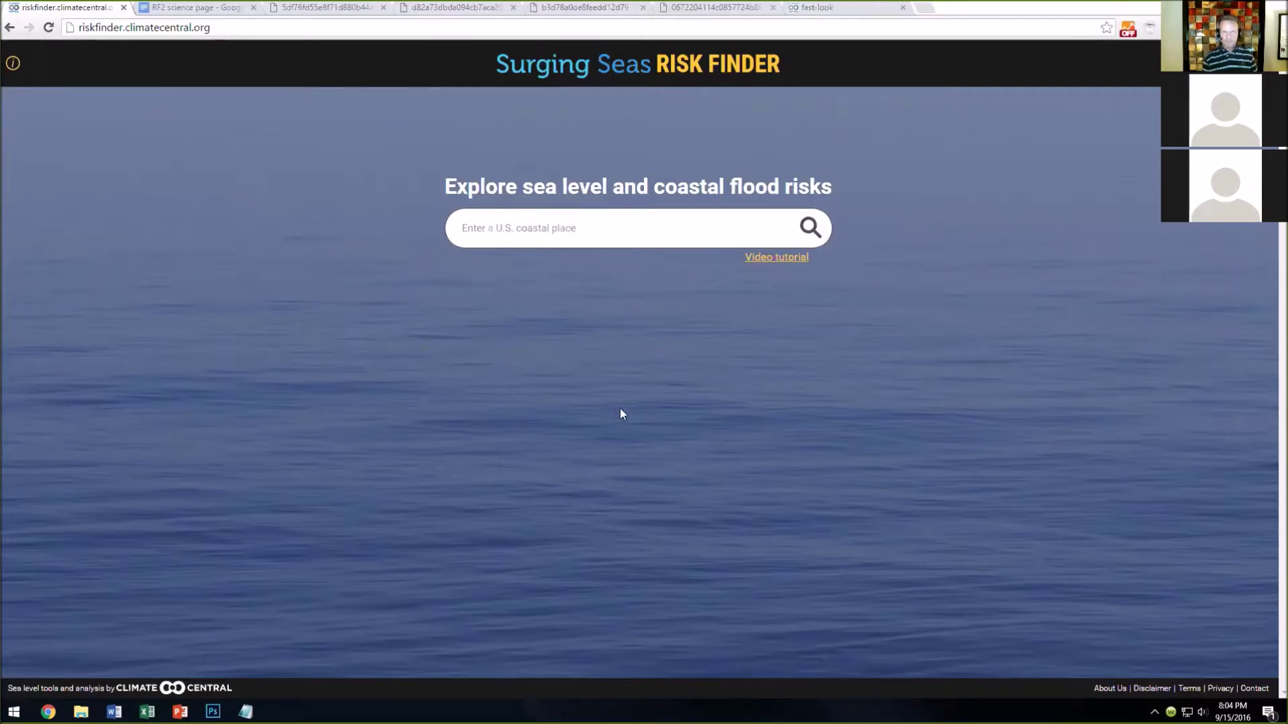
Shorten the web address to riskfinder.org and load the site.
click(130, 27)
click(130, 27)
drag(126, 27, 193, 29)
key(BackSpace)
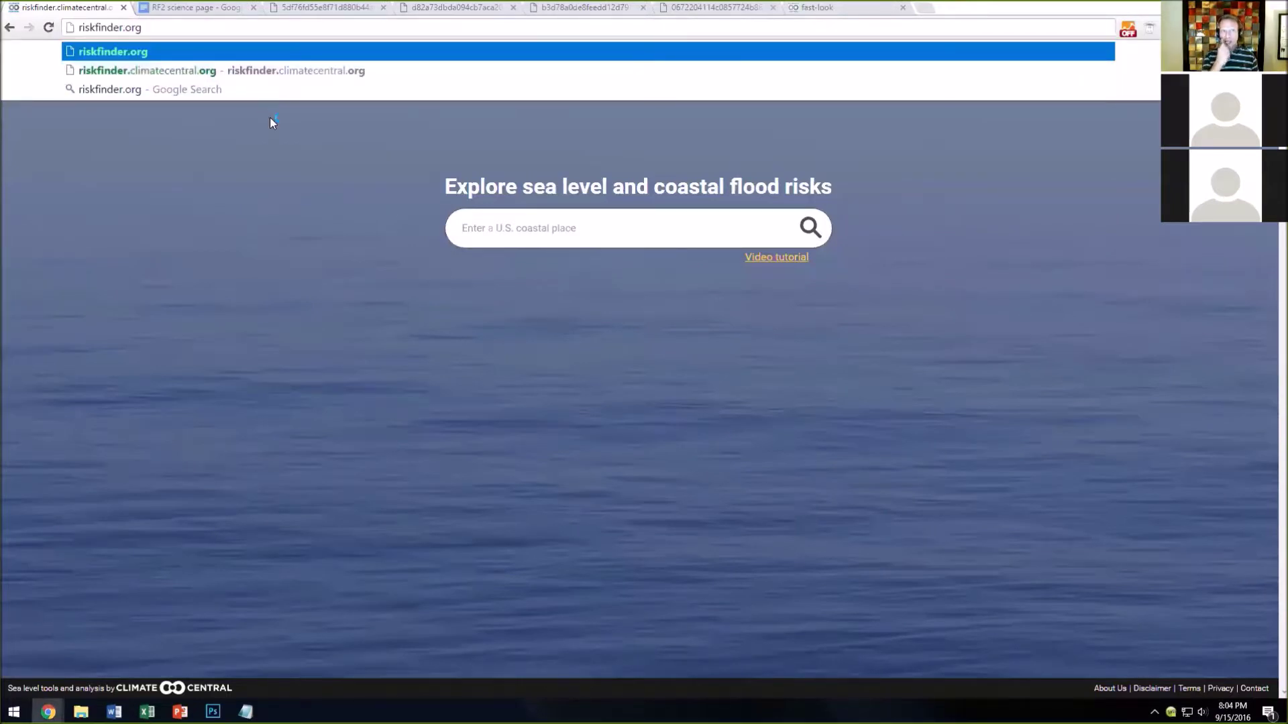
key(Return)
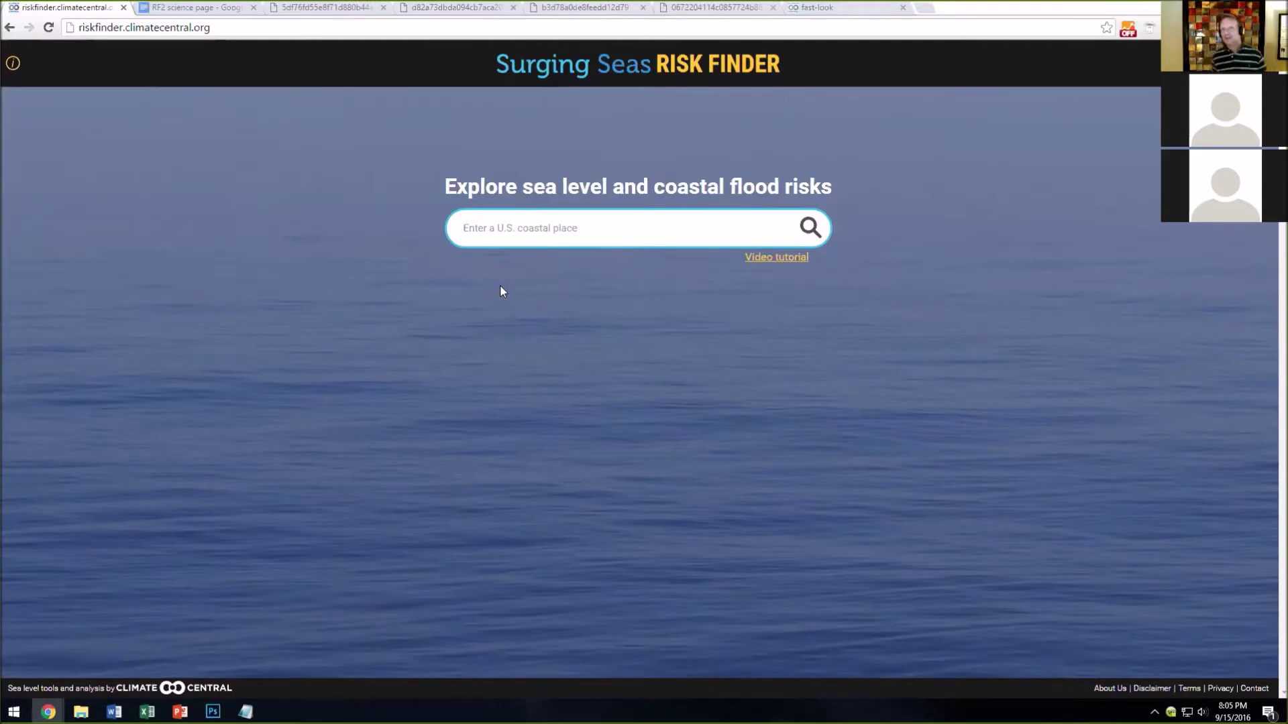
Search 'fort lau', list Florida's counties, and open Hillsborough County's risk page.
text(f)
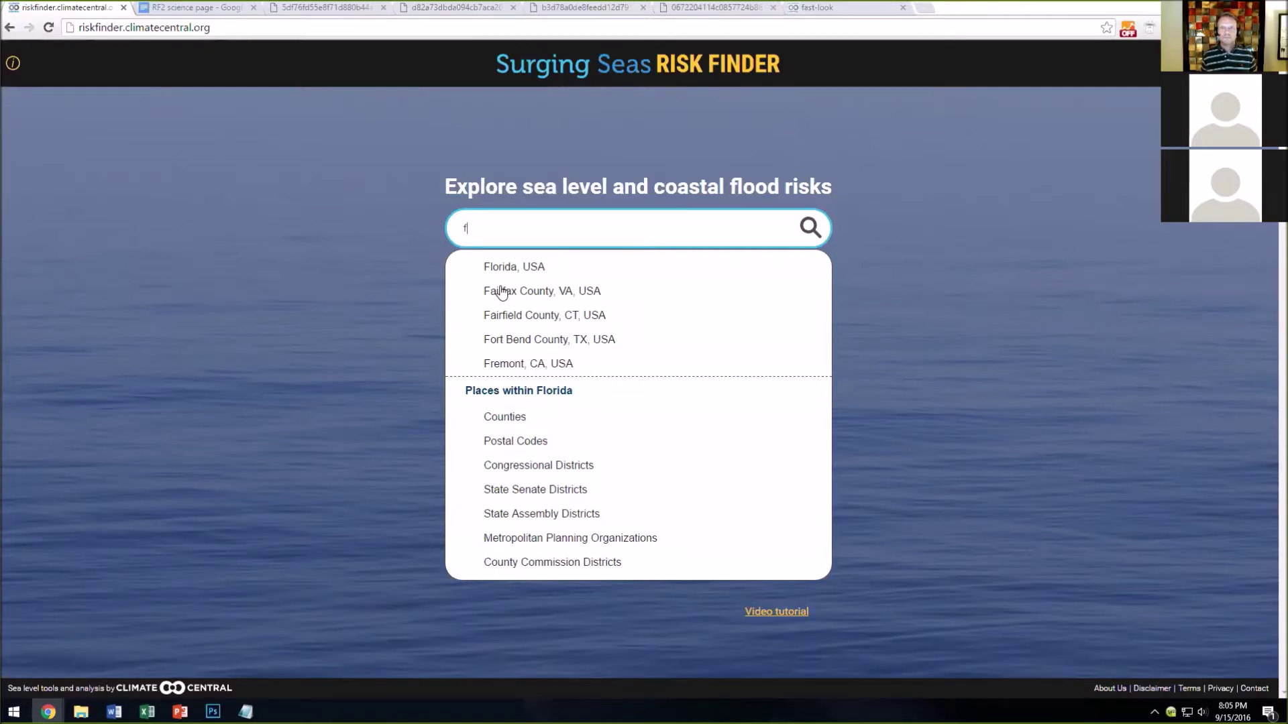
text(ort)
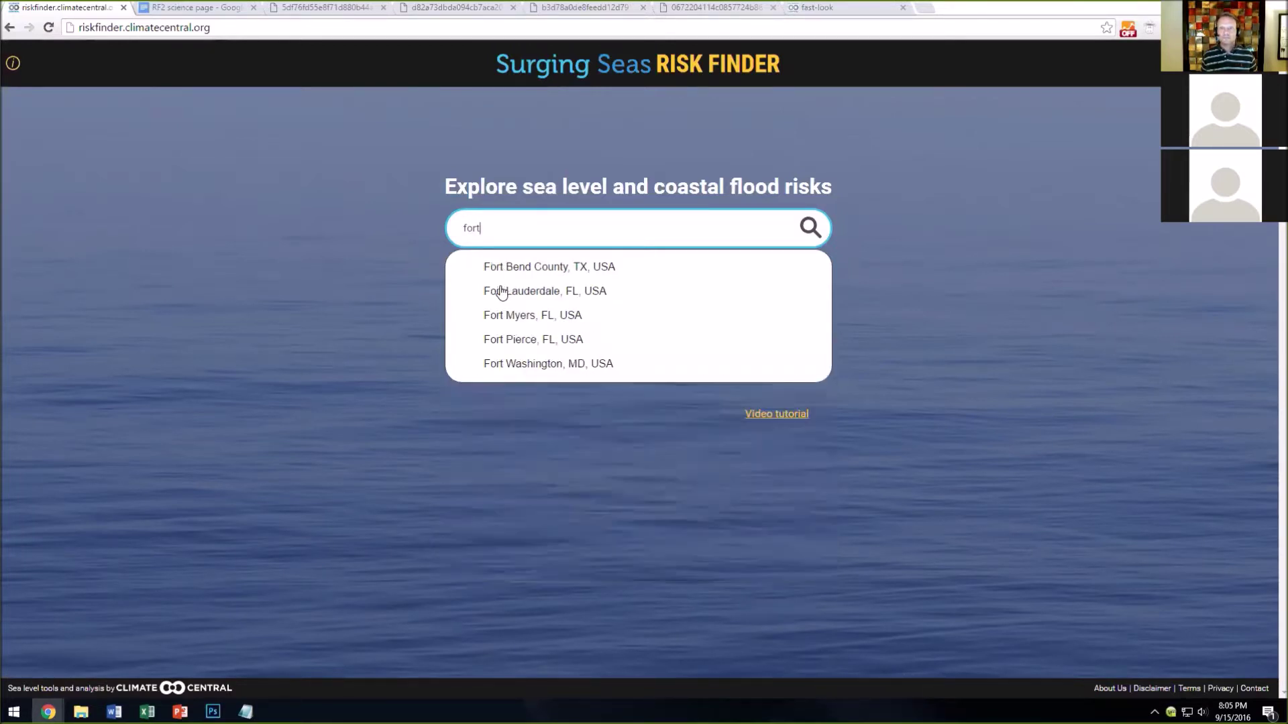
text( lau)
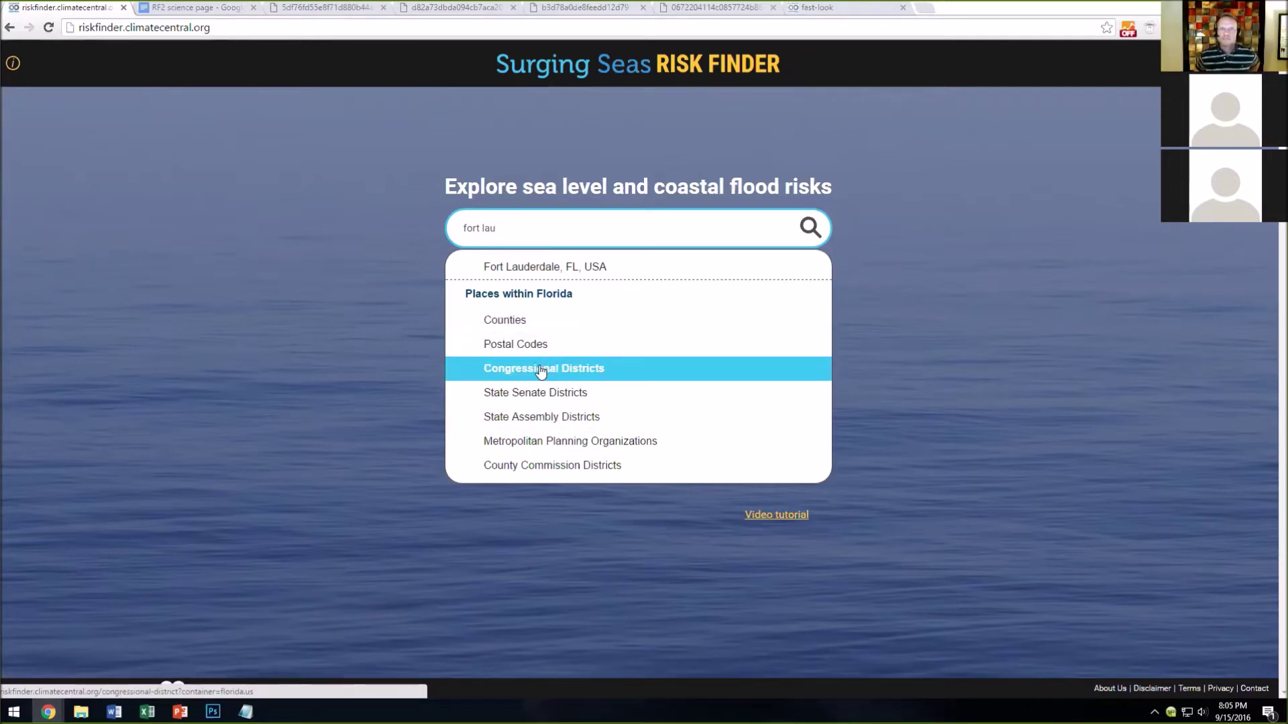
click(512, 327)
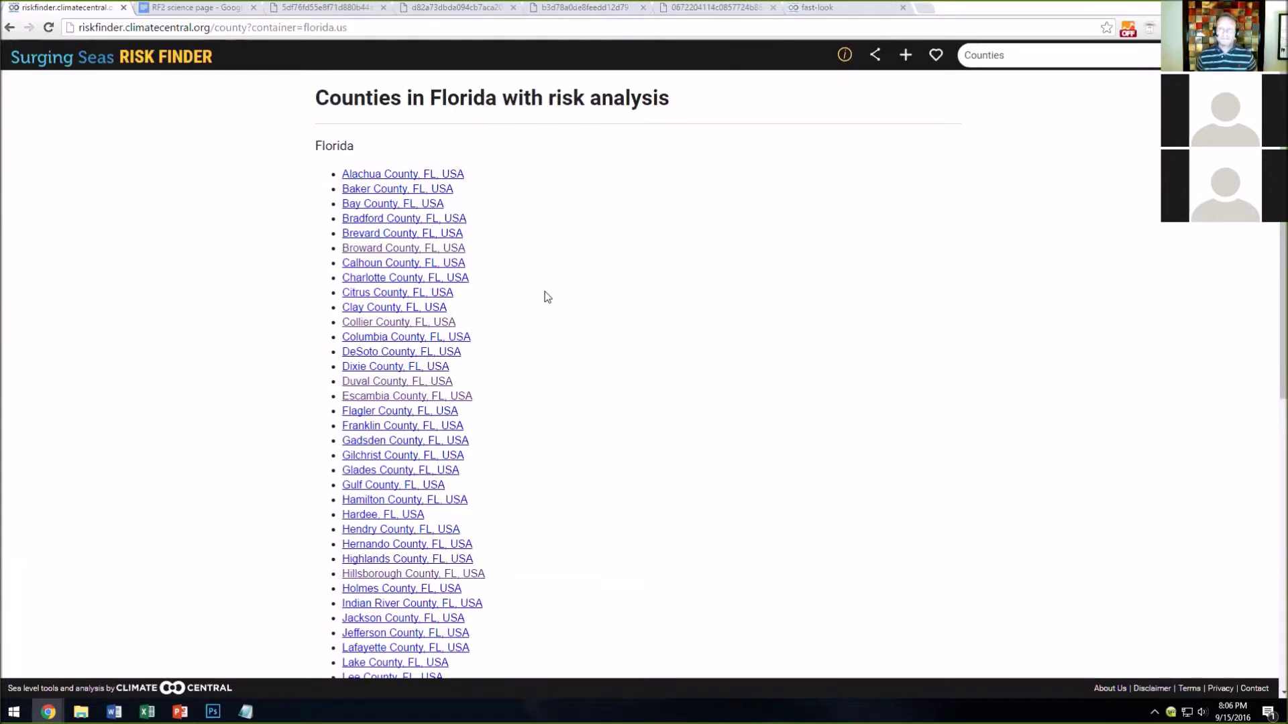
scroll(603, 318, down, 2)
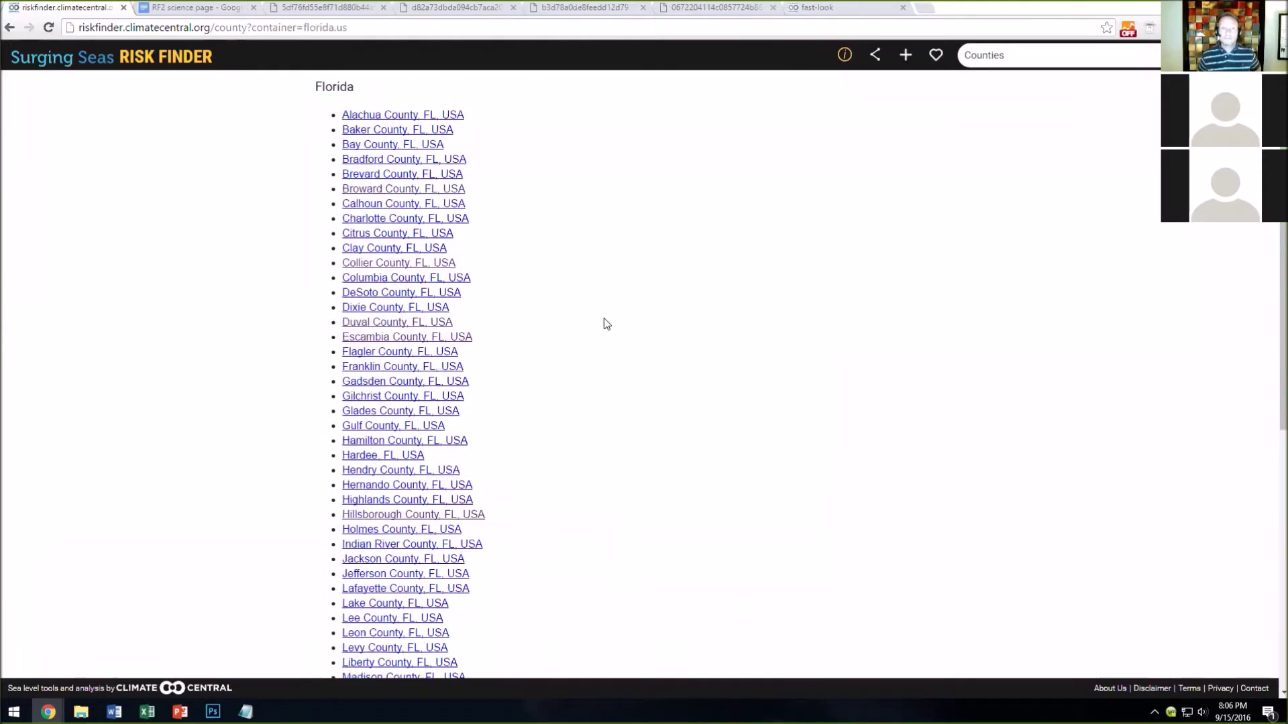
click(424, 443)
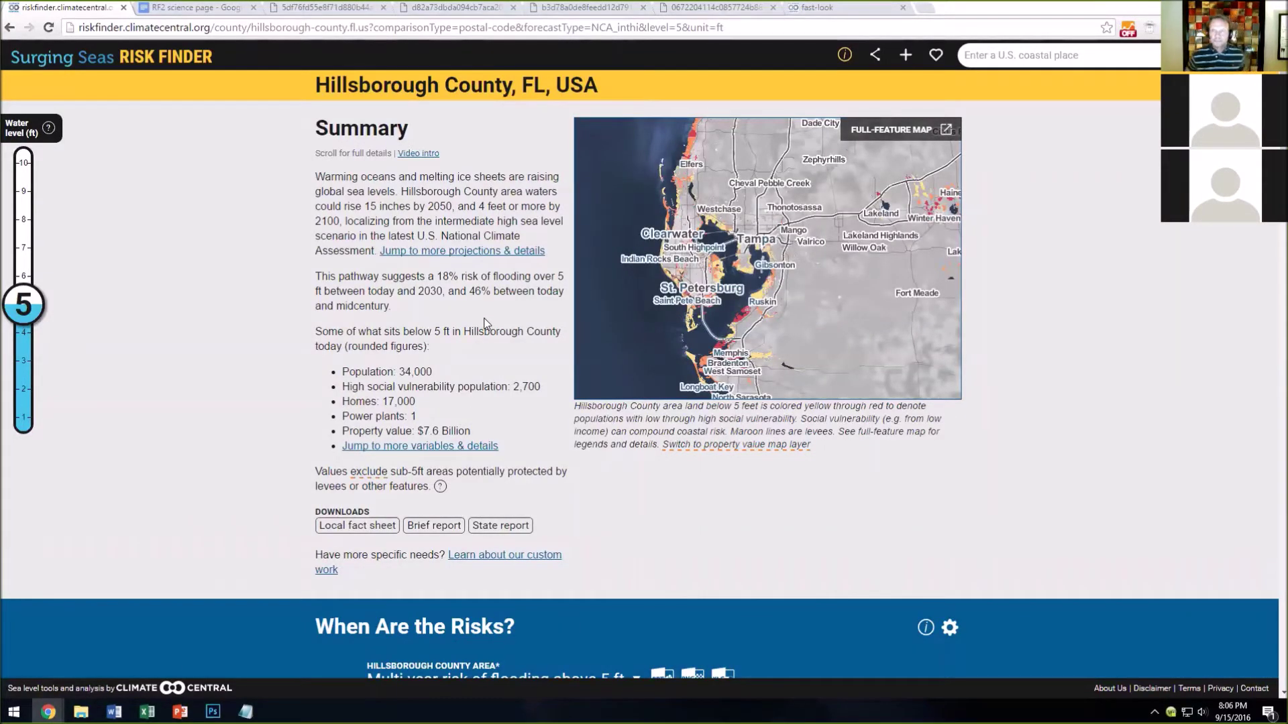
scroll(486, 324, down, 10)
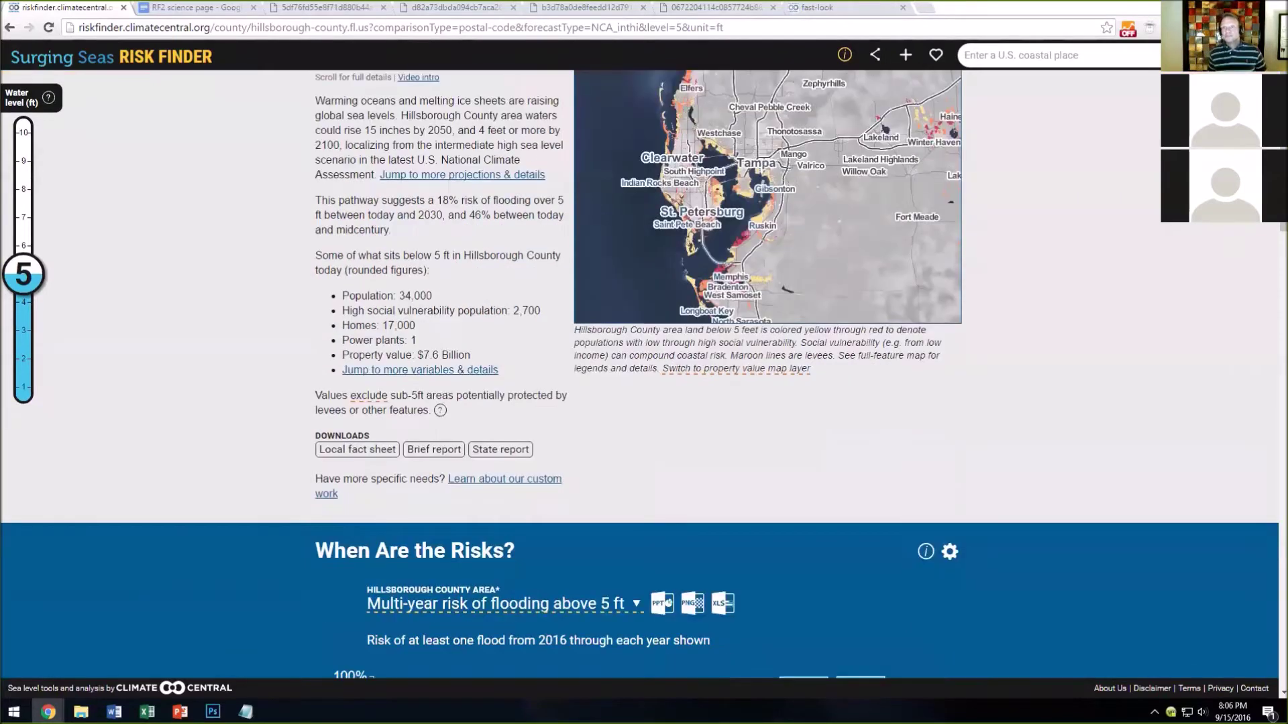
scroll(640, 376, down, 10)
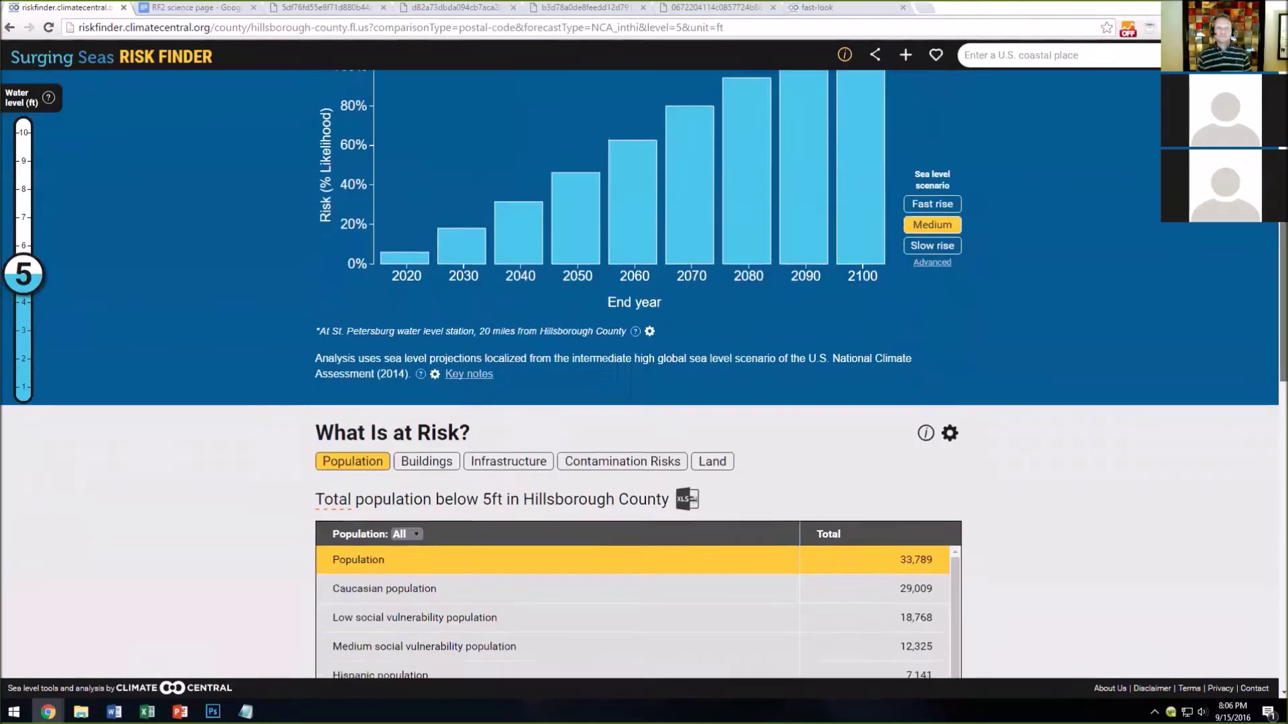
scroll(644, 376, down, 5)
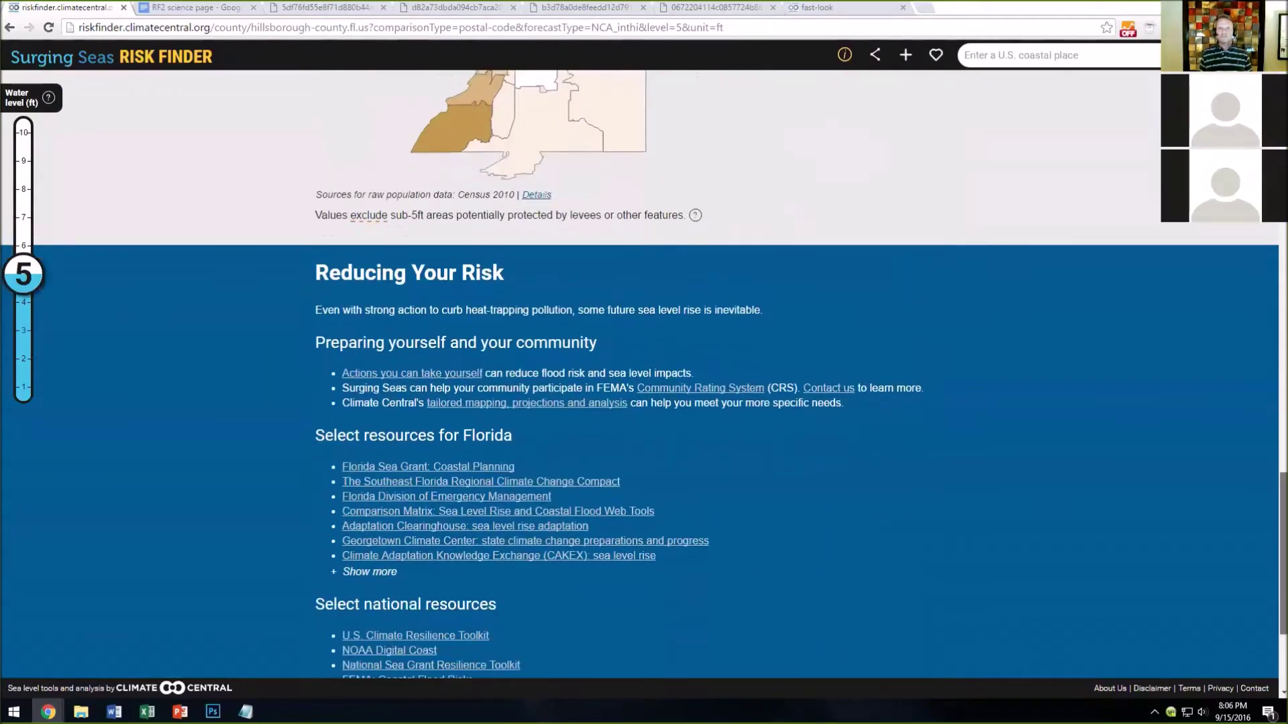
scroll(643, 376, up, 10)
scroll(644, 376, up, 10)
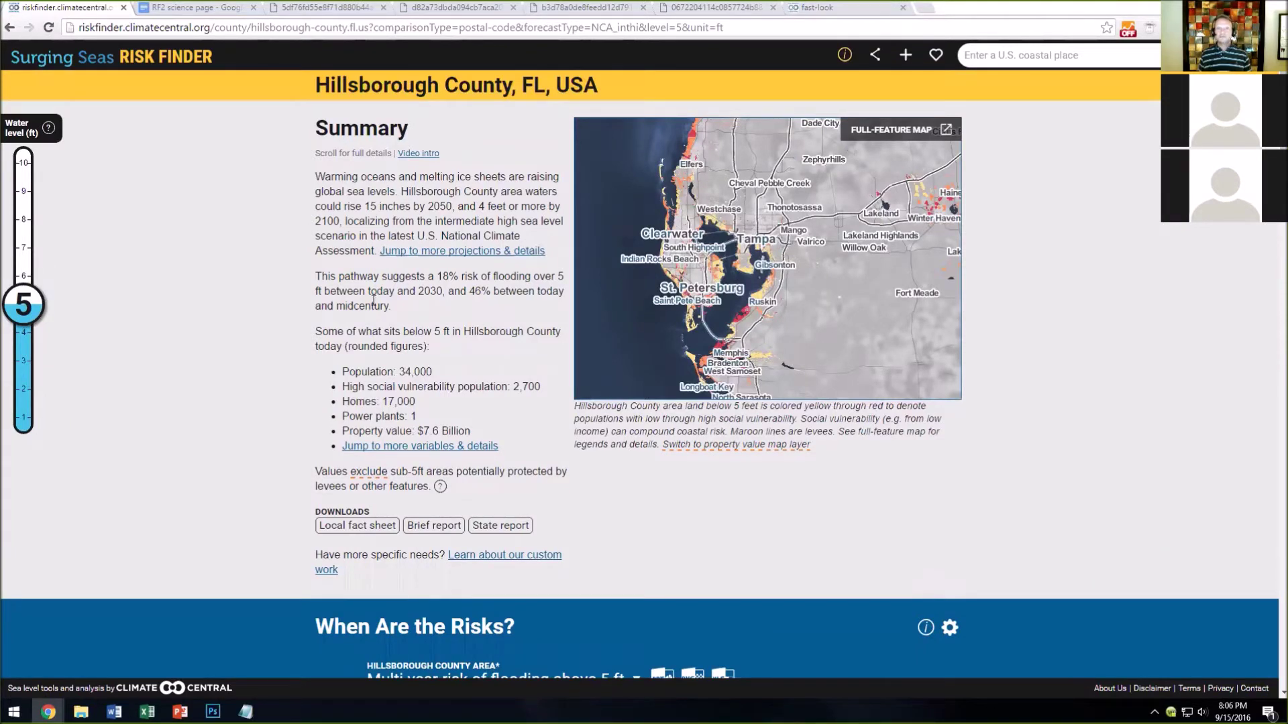
scroll(868, 282, down, 3)
scroll(868, 282, down, 3)
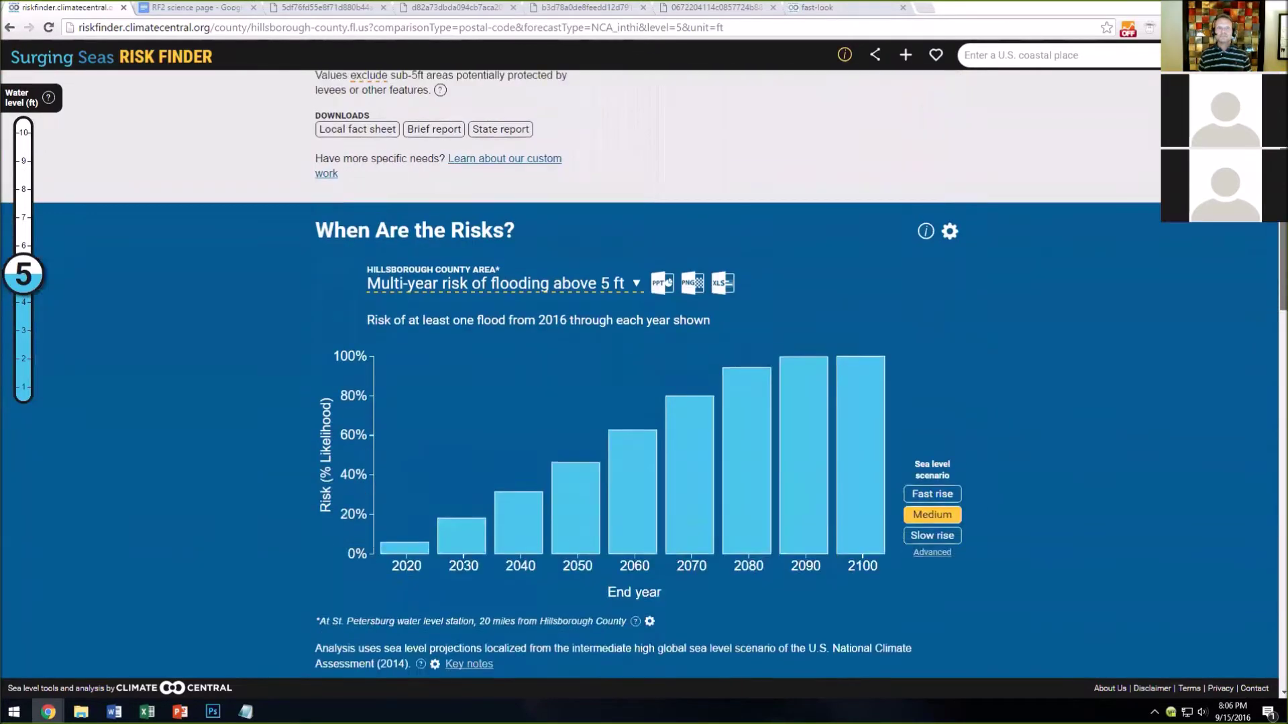
scroll(868, 282, up, 6)
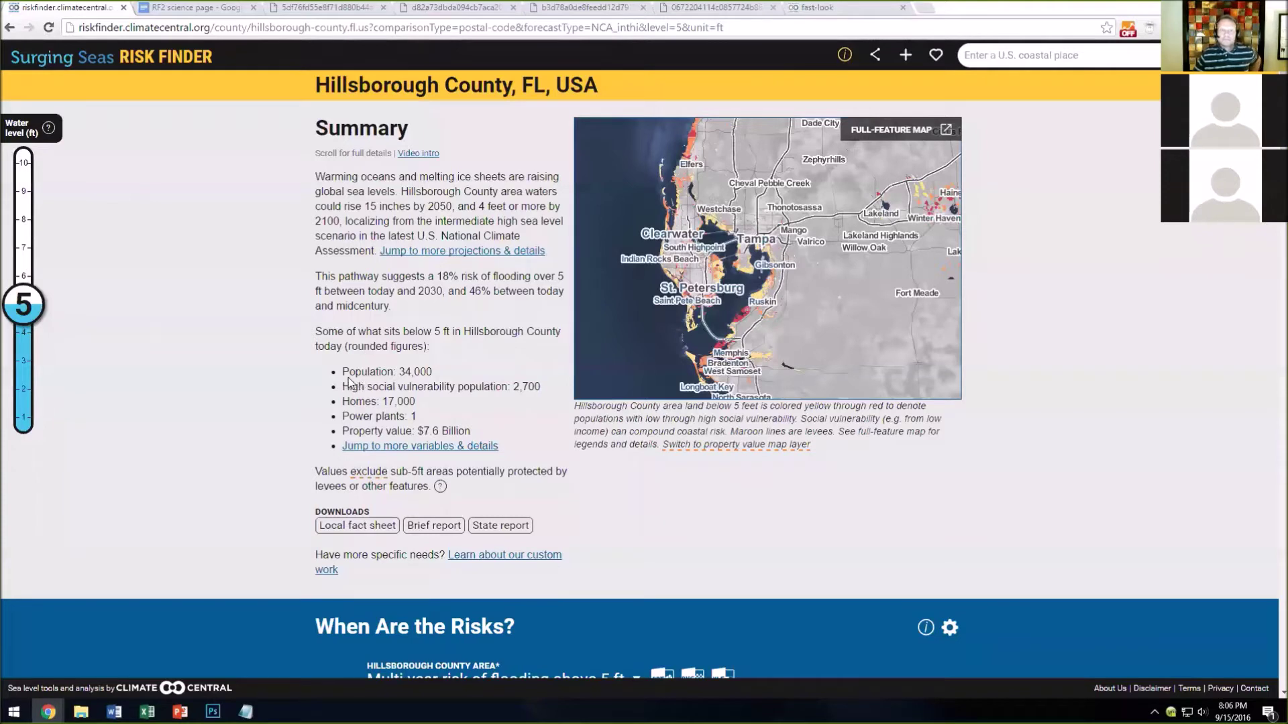
drag(343, 373, 470, 433)
click(444, 422)
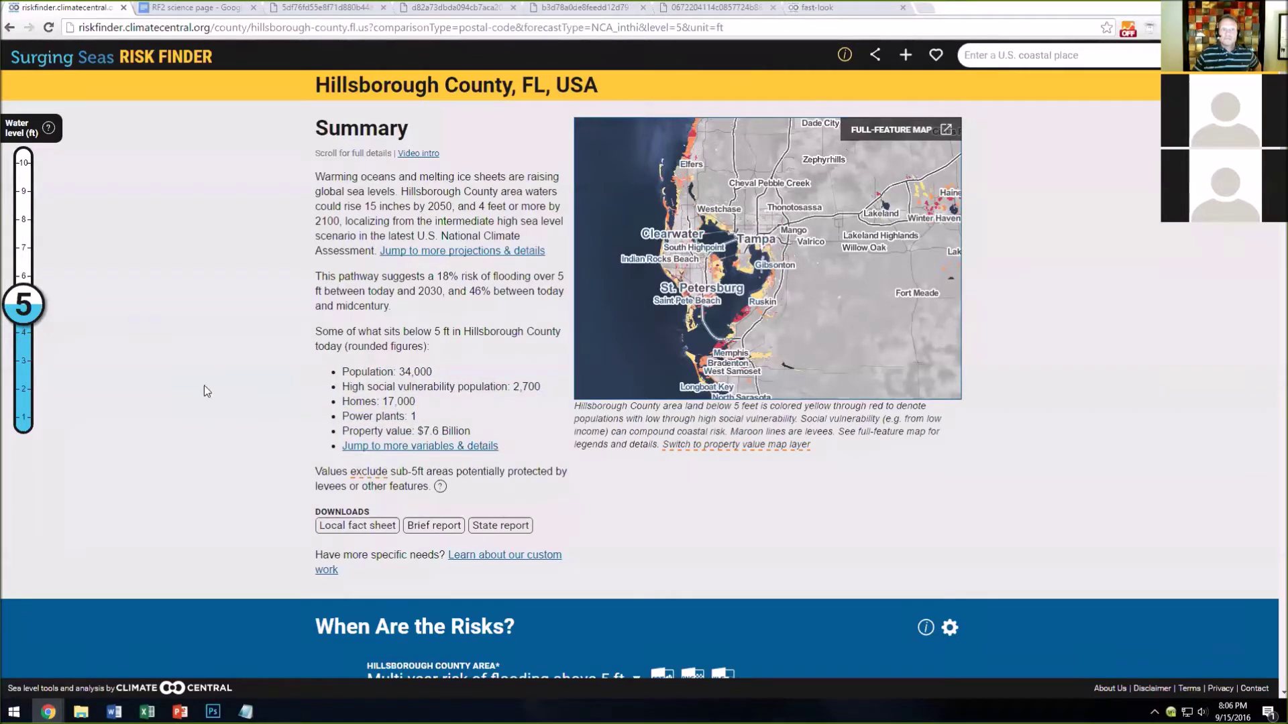
click(27, 359)
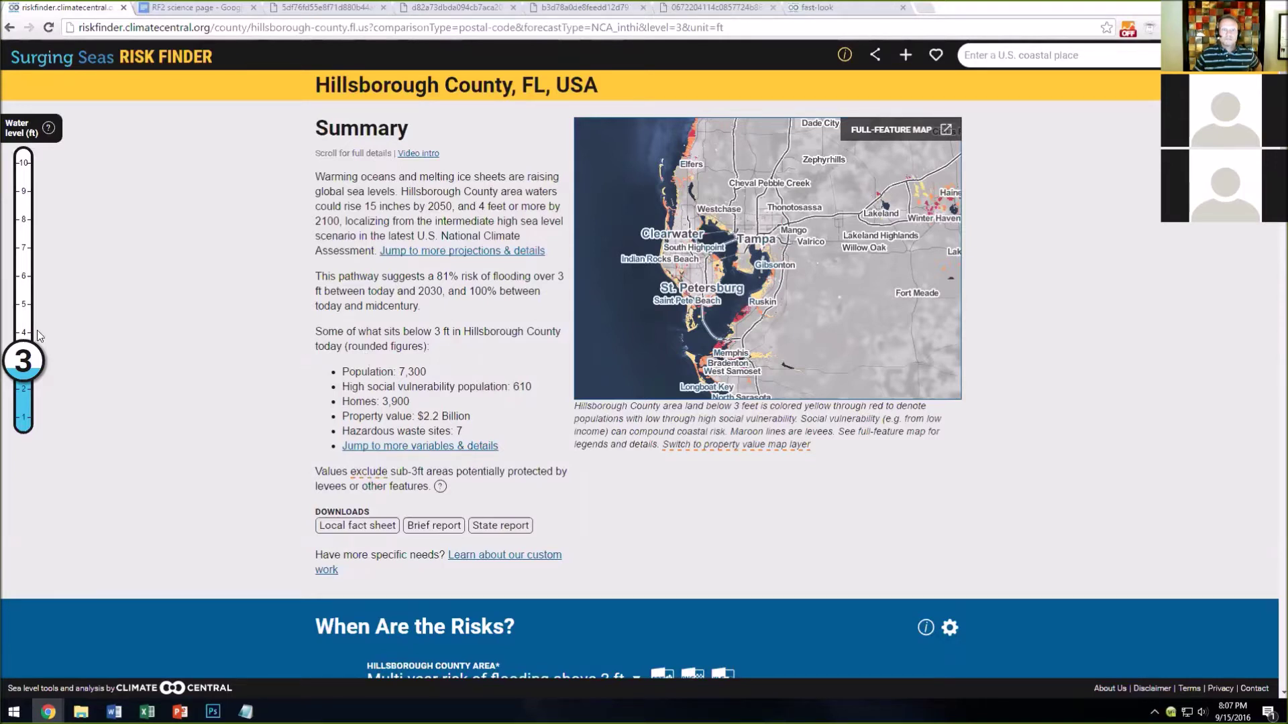
click(24, 306)
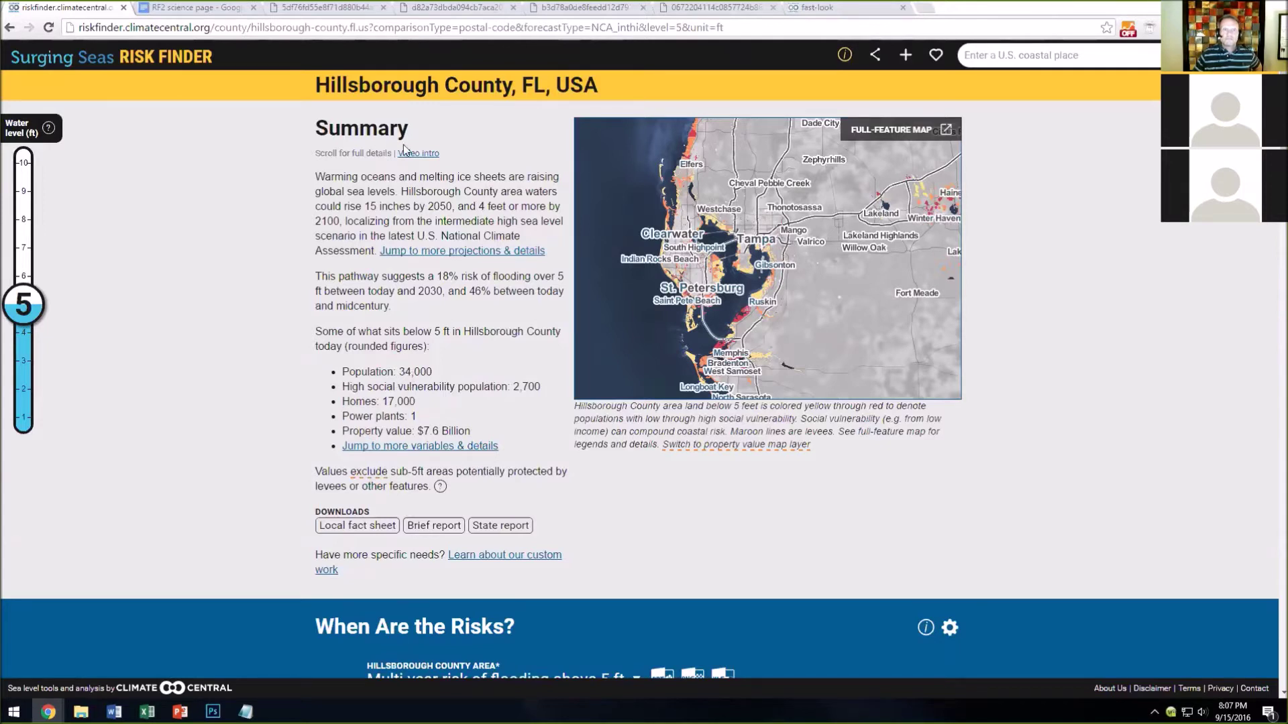
drag(401, 371, 433, 371)
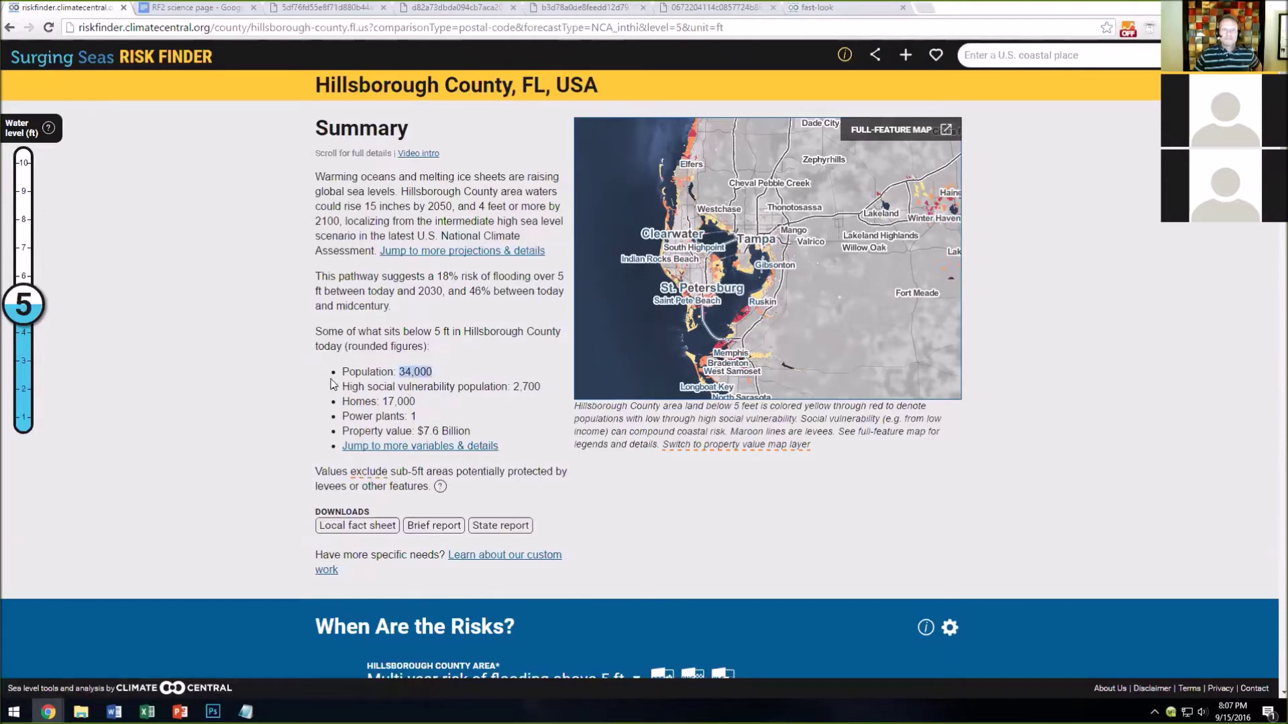
drag(341, 371, 474, 431)
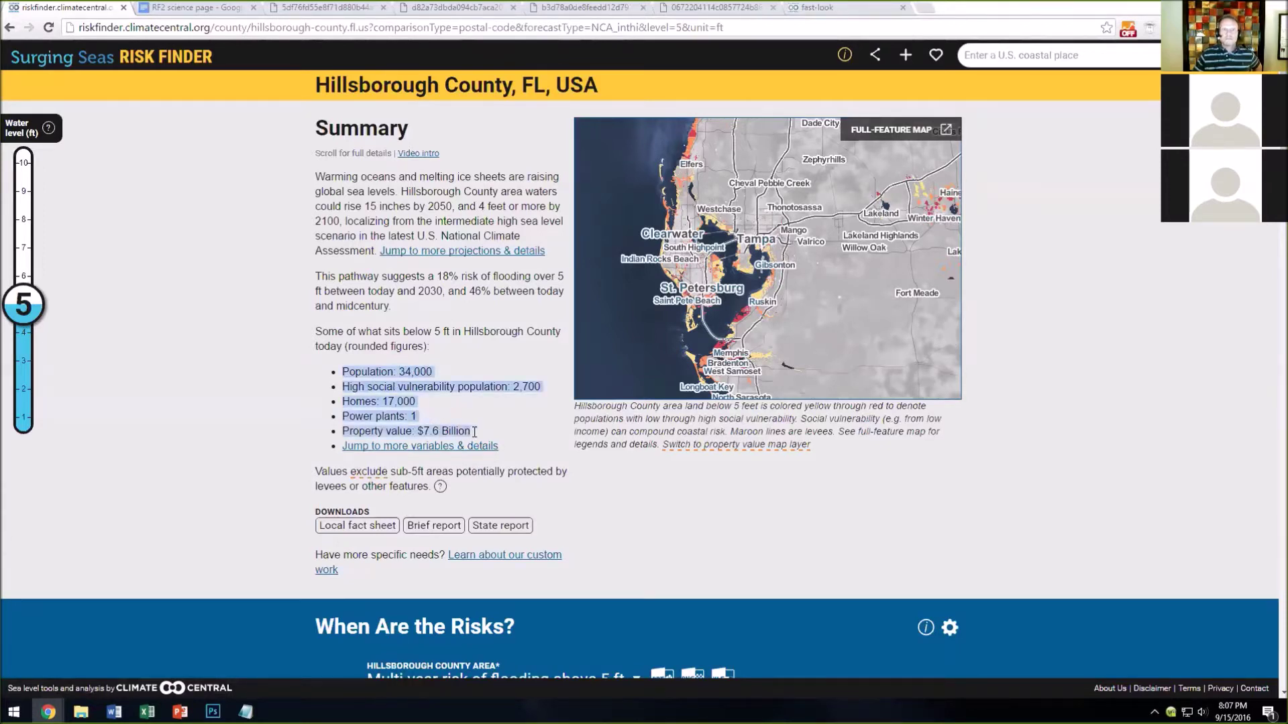
click(359, 373)
double_click(358, 373)
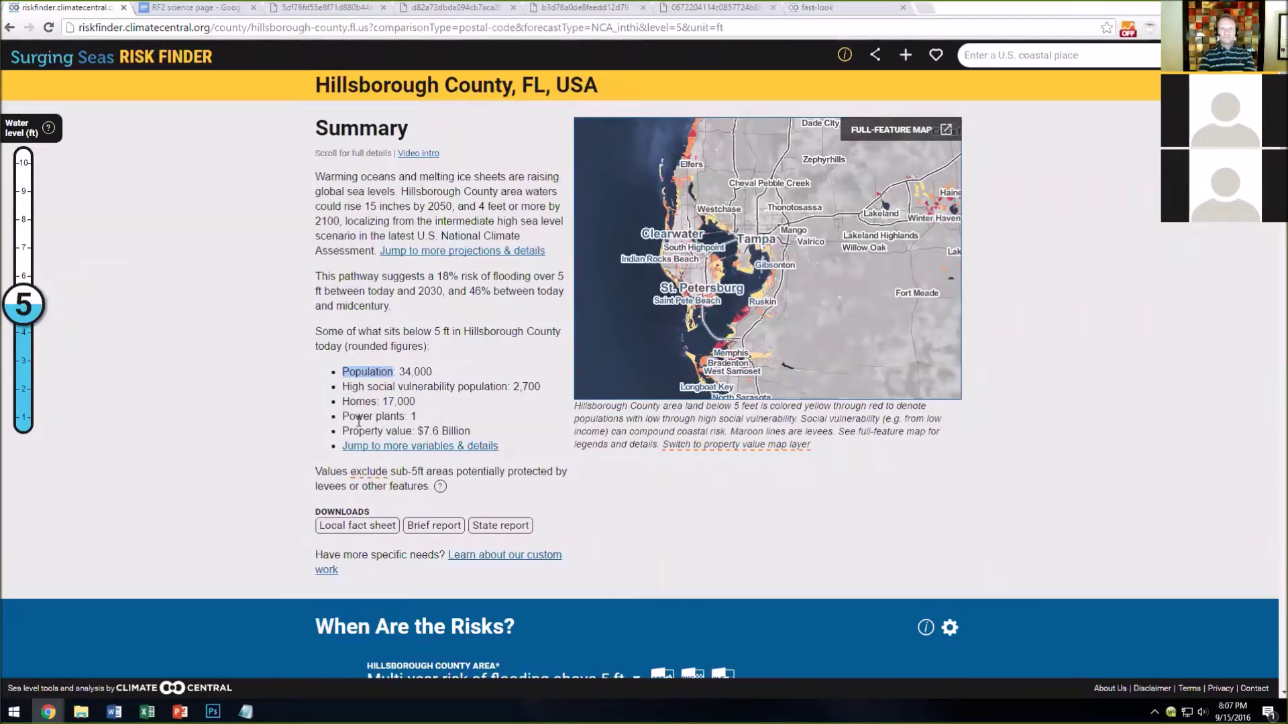
drag(355, 416, 392, 417)
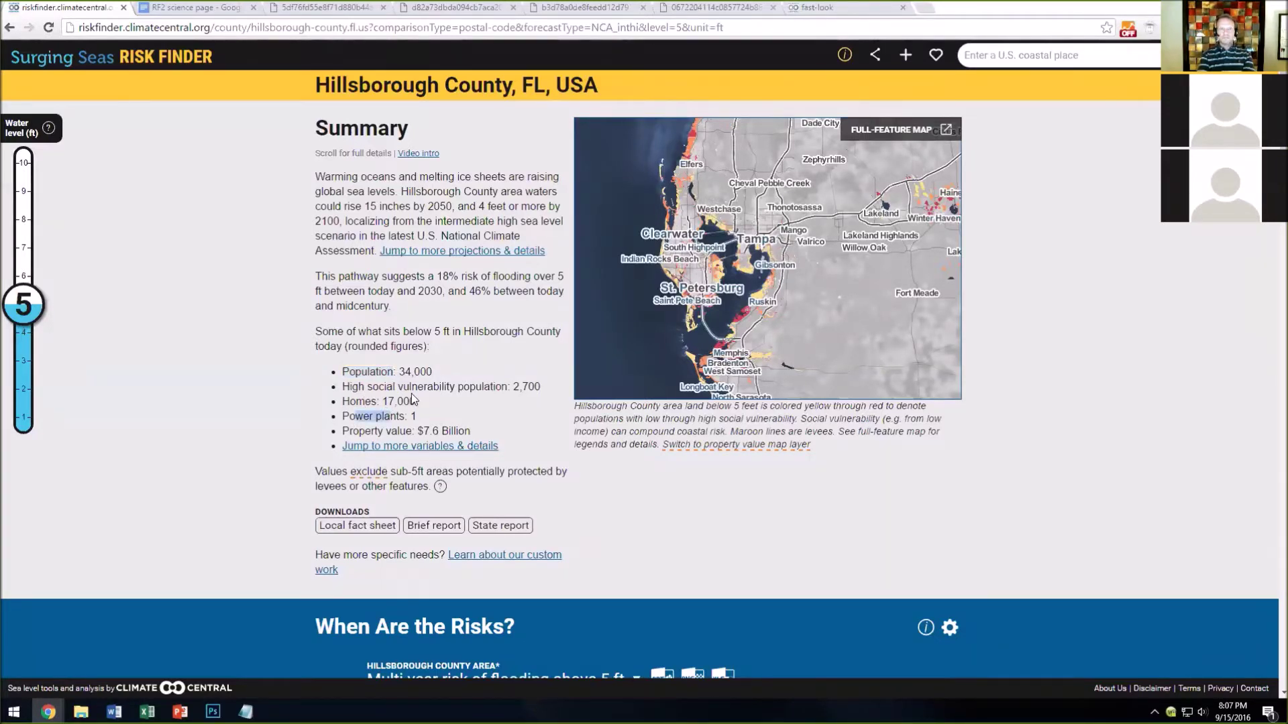
scroll(429, 398, down, 1)
scroll(436, 389, up, 1)
scroll(534, 421, down, 1)
scroll(534, 420, up, 1)
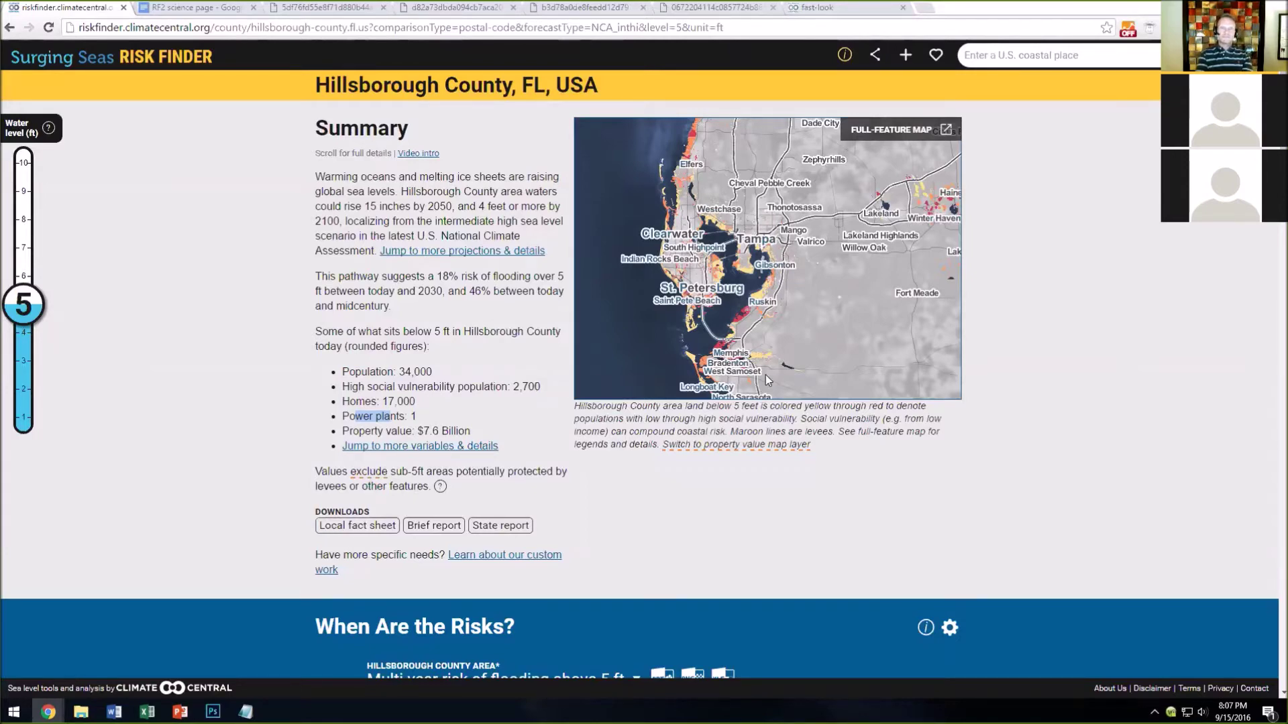
Open Hillsborough County's local fact sheet, then close it again.
scroll(766, 381, down, 3)
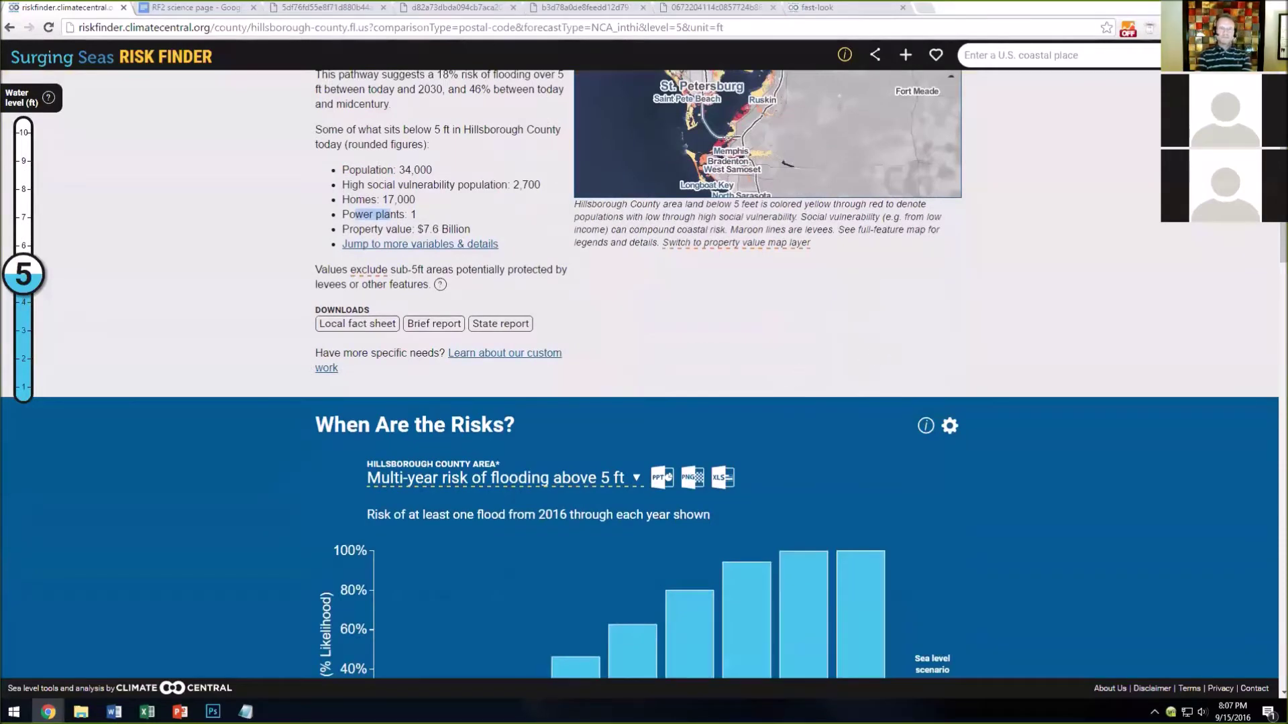
scroll(871, 357, down, 1)
scroll(850, 373, up, 2)
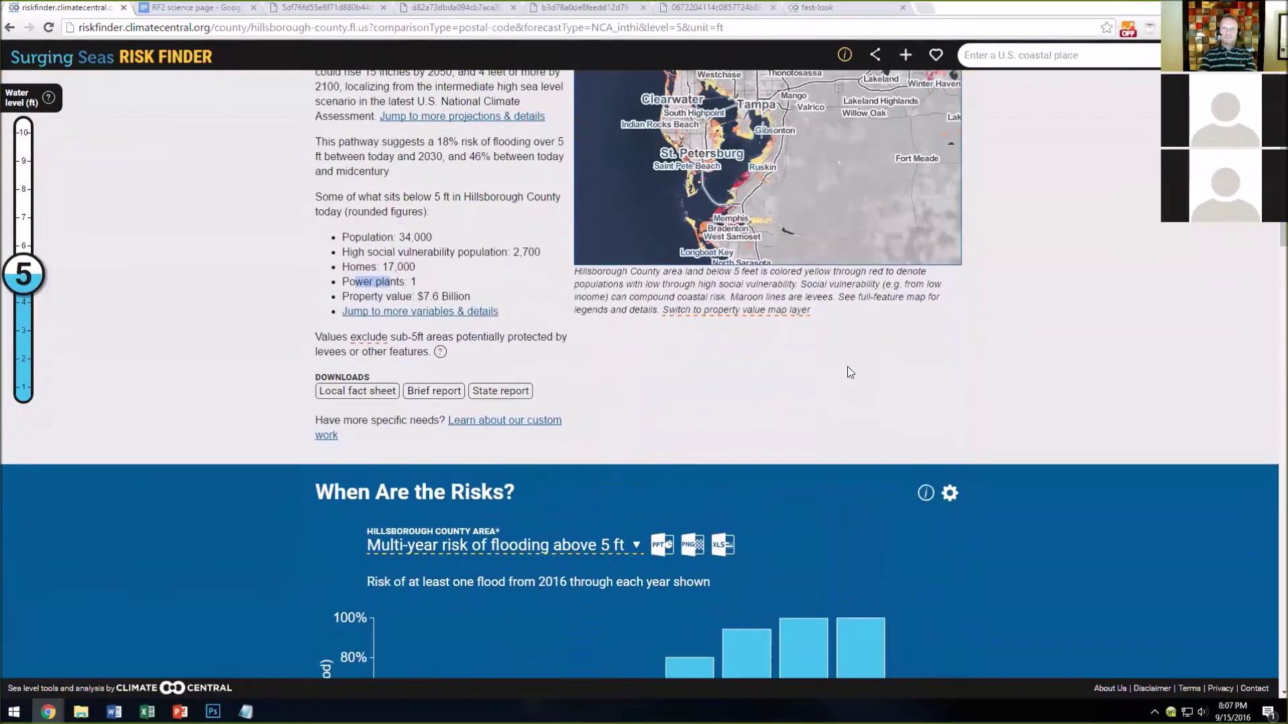
click(377, 394)
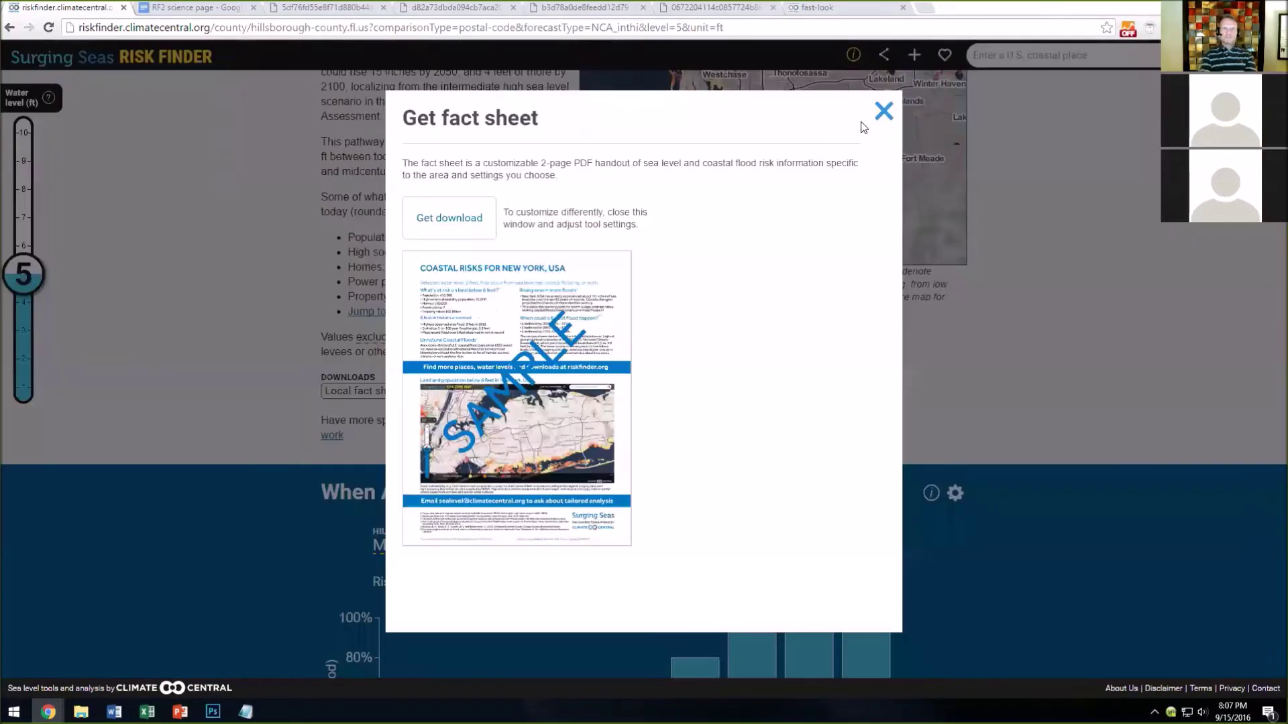
click(883, 111)
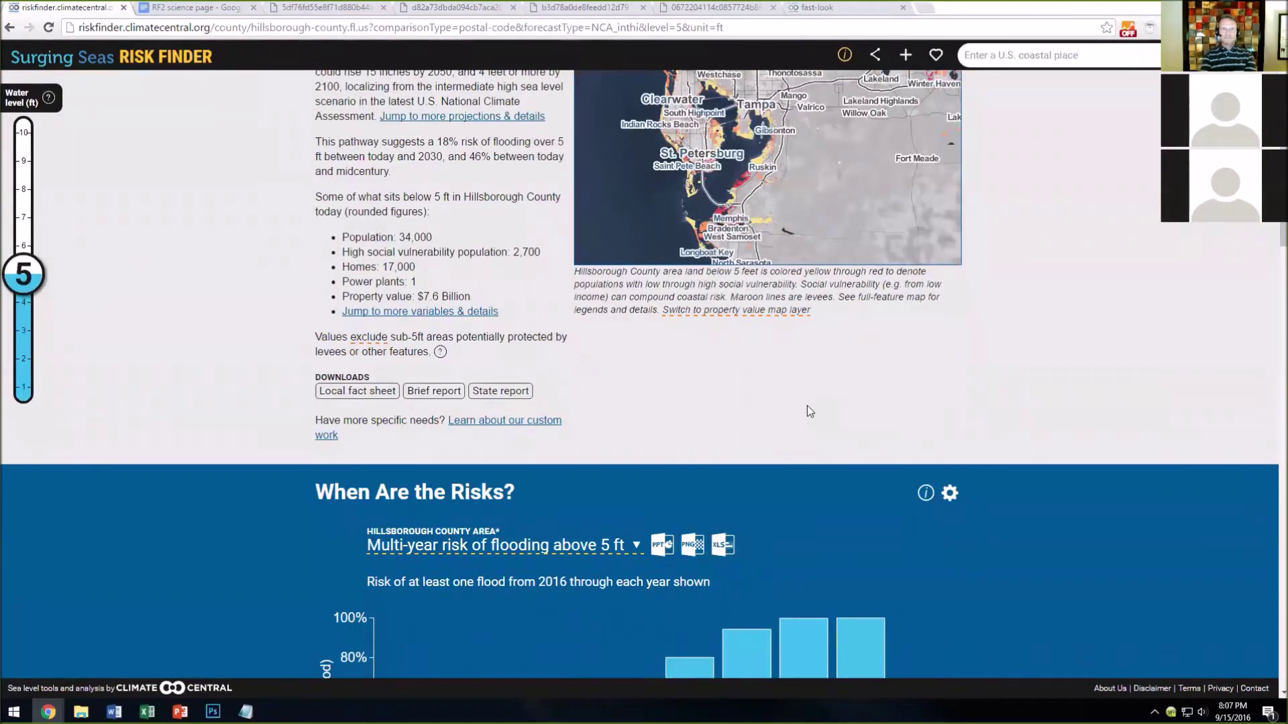
Set the water level to 3 ft above high tide.
scroll(809, 411, down, 4)
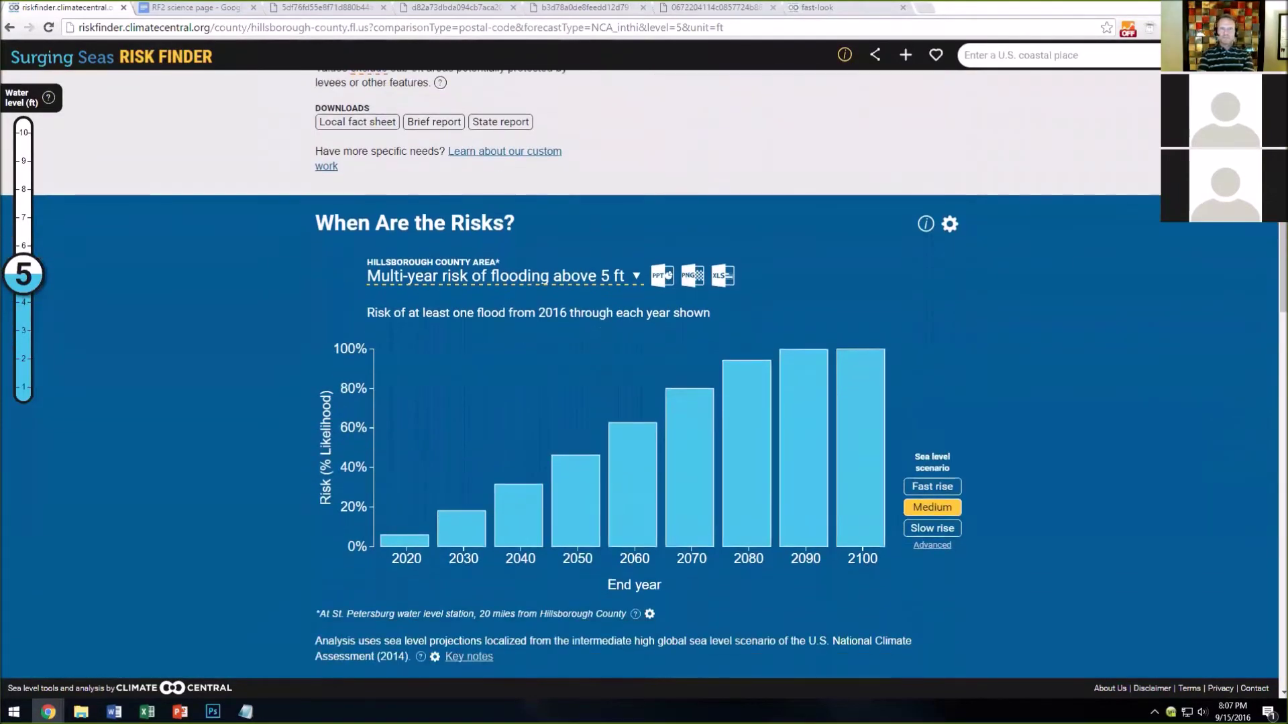
scroll(219, 461, down, 1)
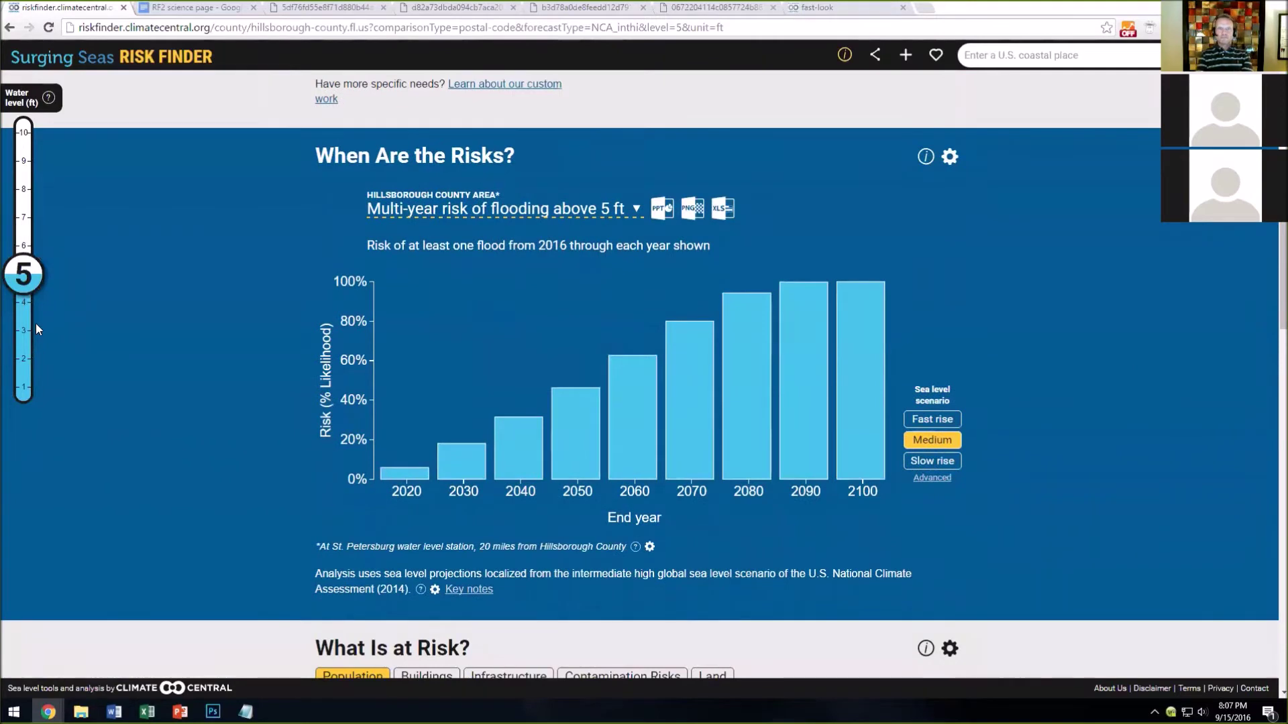
click(28, 330)
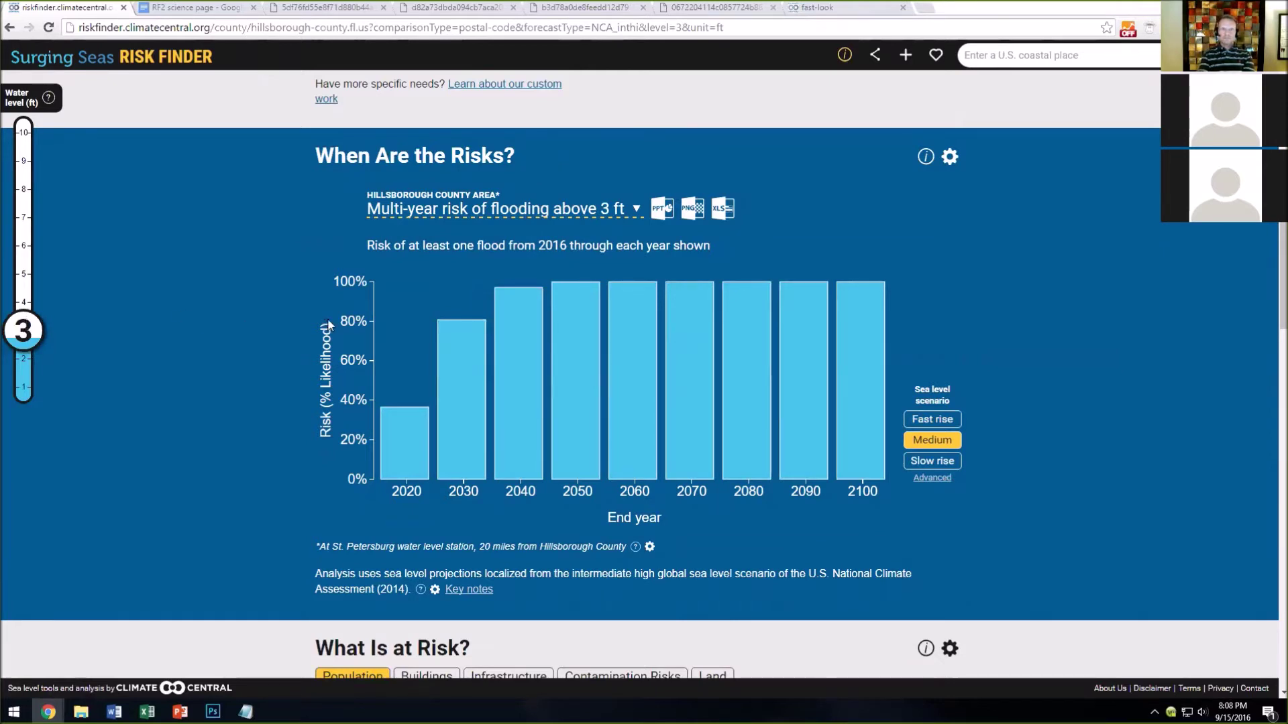
Set the water level to 4 ft, trying 5 ft on the way.
mouse_move(444, 403)
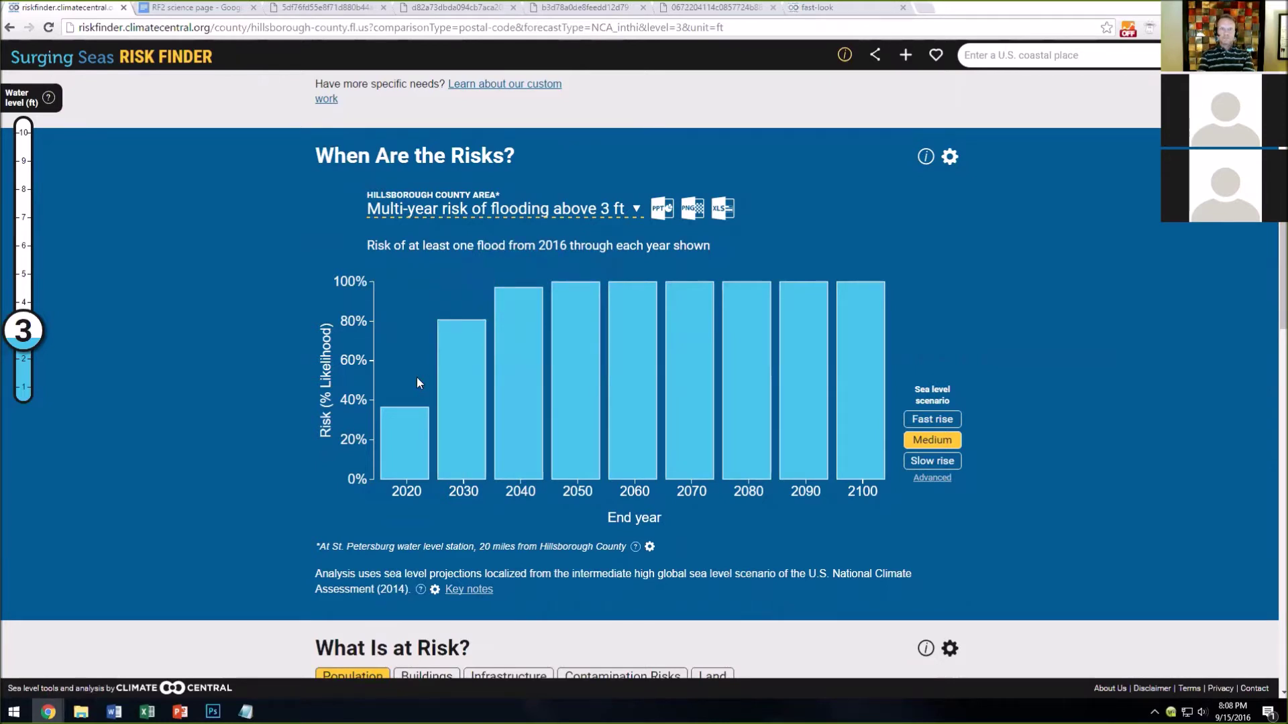
click(22, 275)
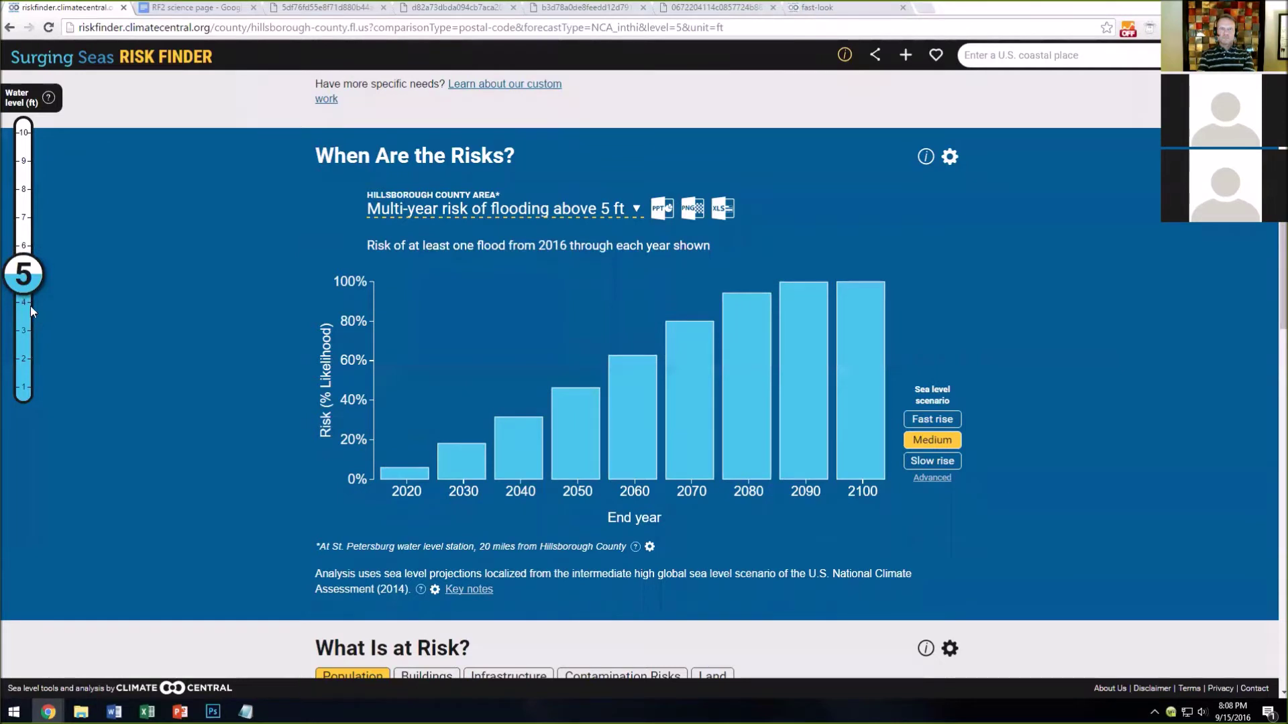
click(22, 304)
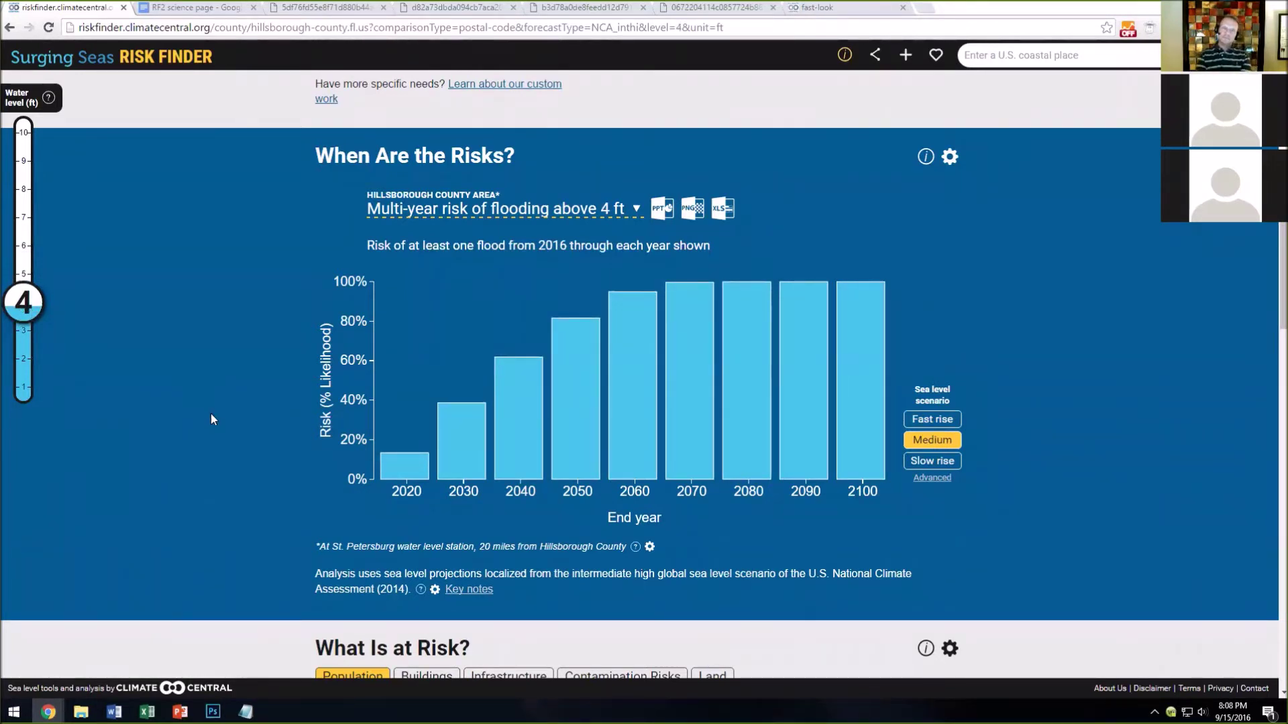
Read the St. Petersburg station and scenario notes and the chart bars' likelihoods.
drag(340, 547, 469, 547)
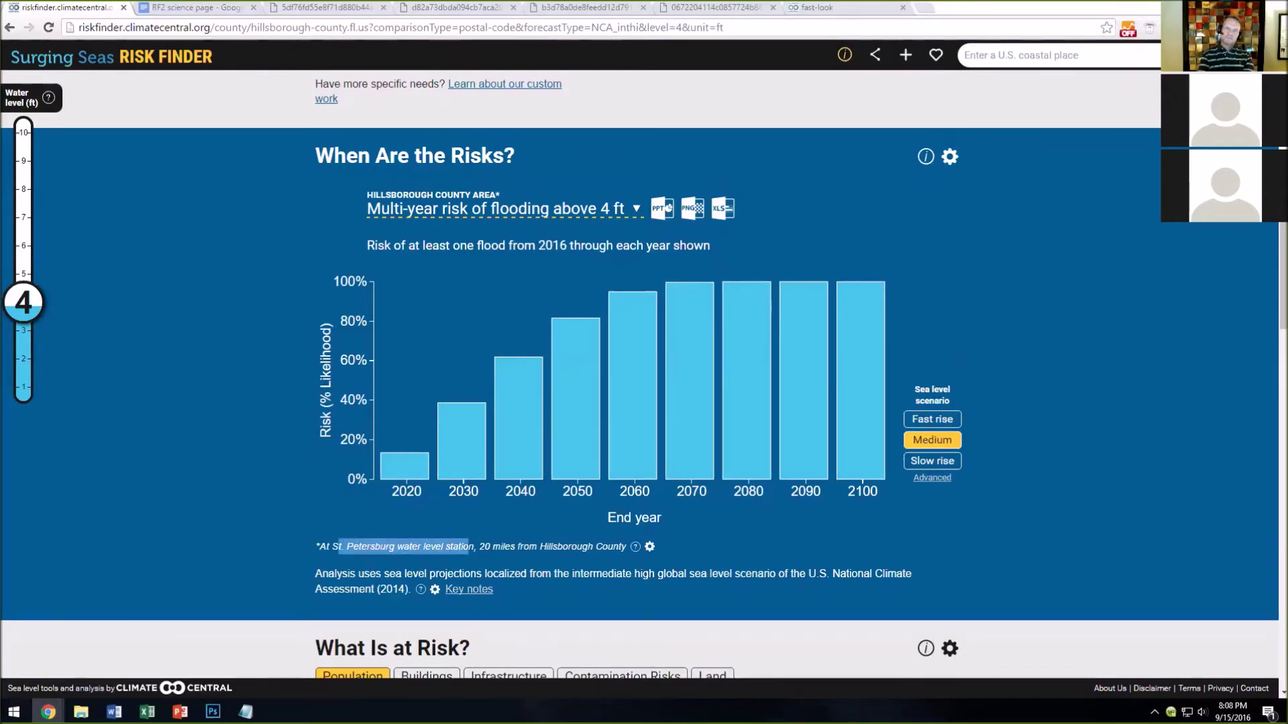
mouse_move(519, 446)
drag(589, 574, 791, 574)
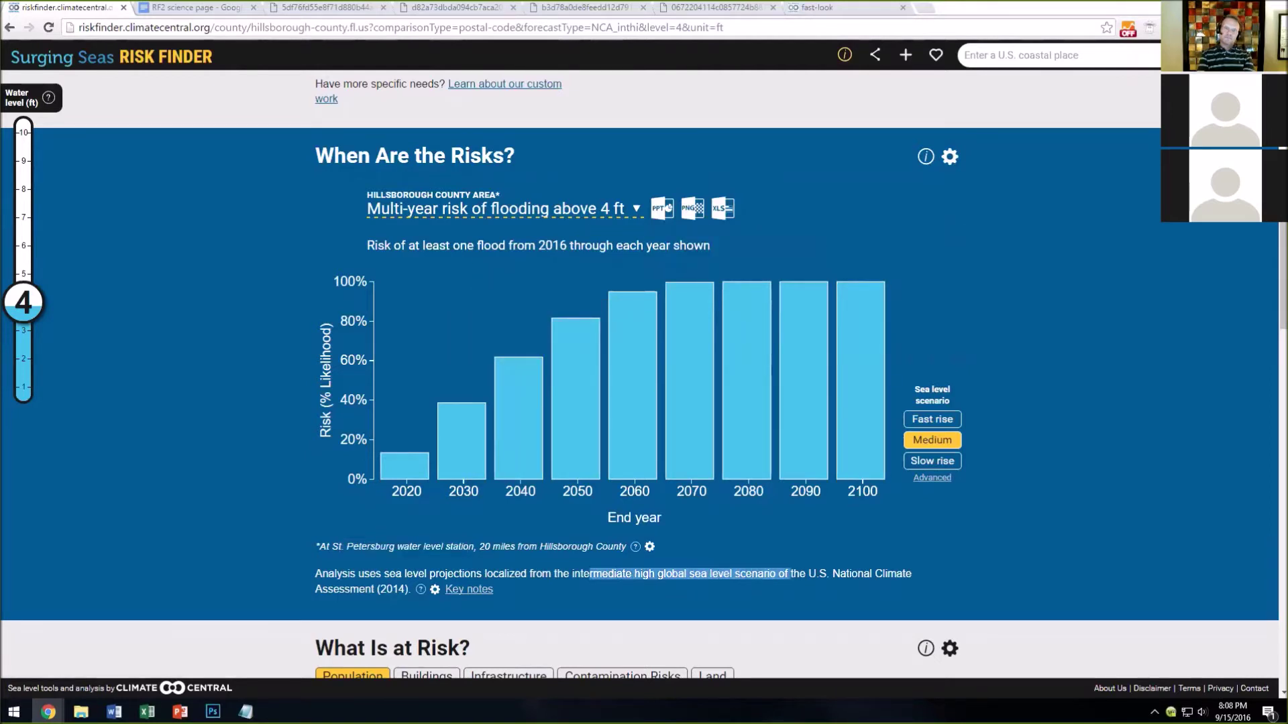
click(792, 575)
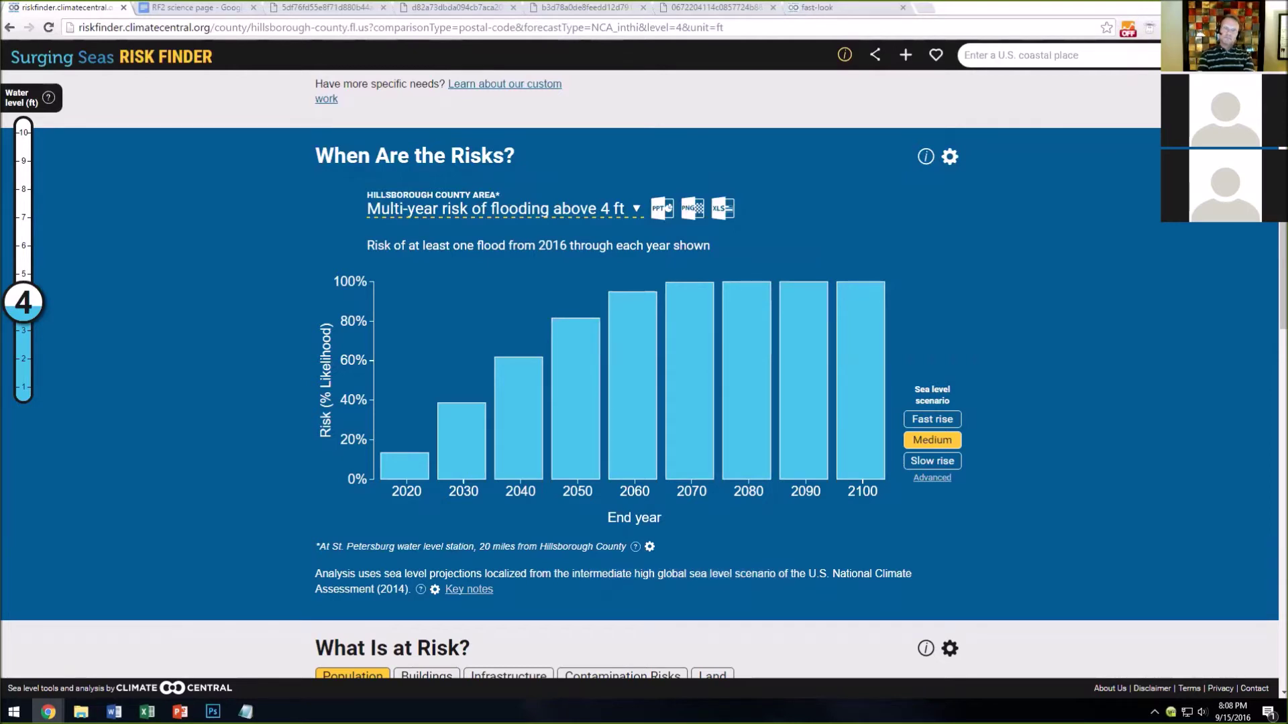
mouse_move(518, 455)
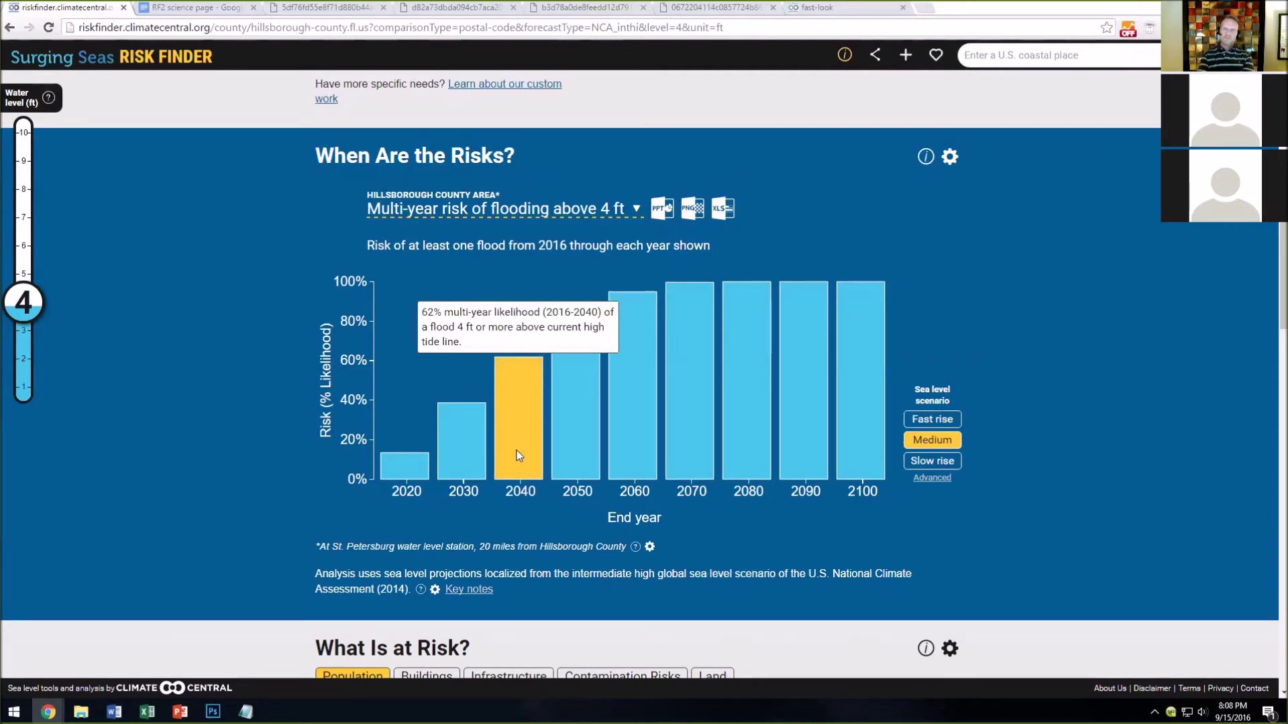
mouse_move(571, 424)
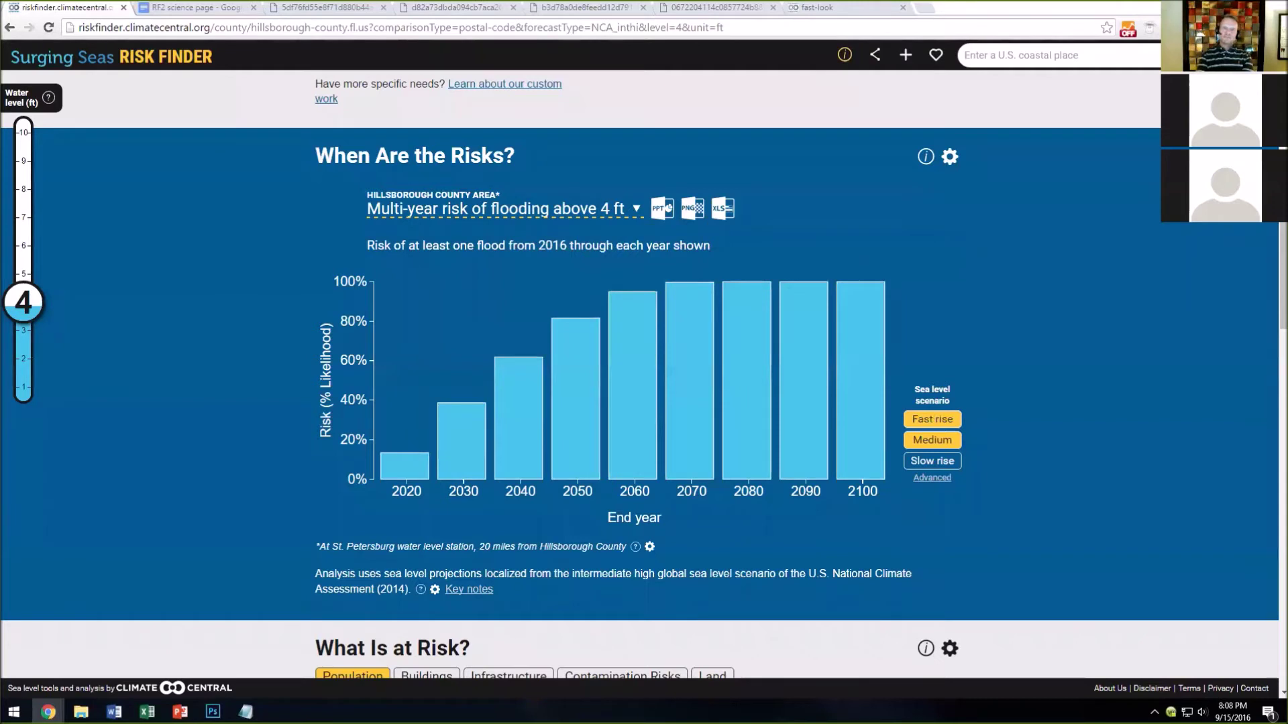
click(932, 419)
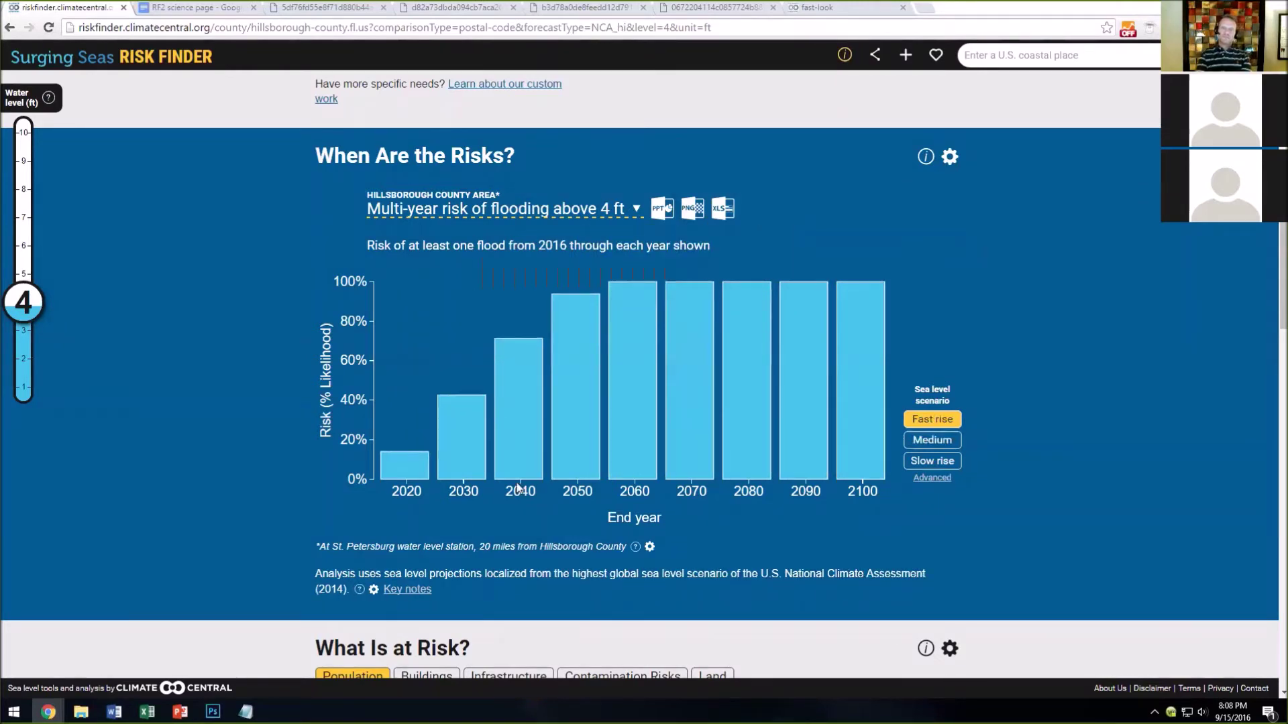
click(932, 440)
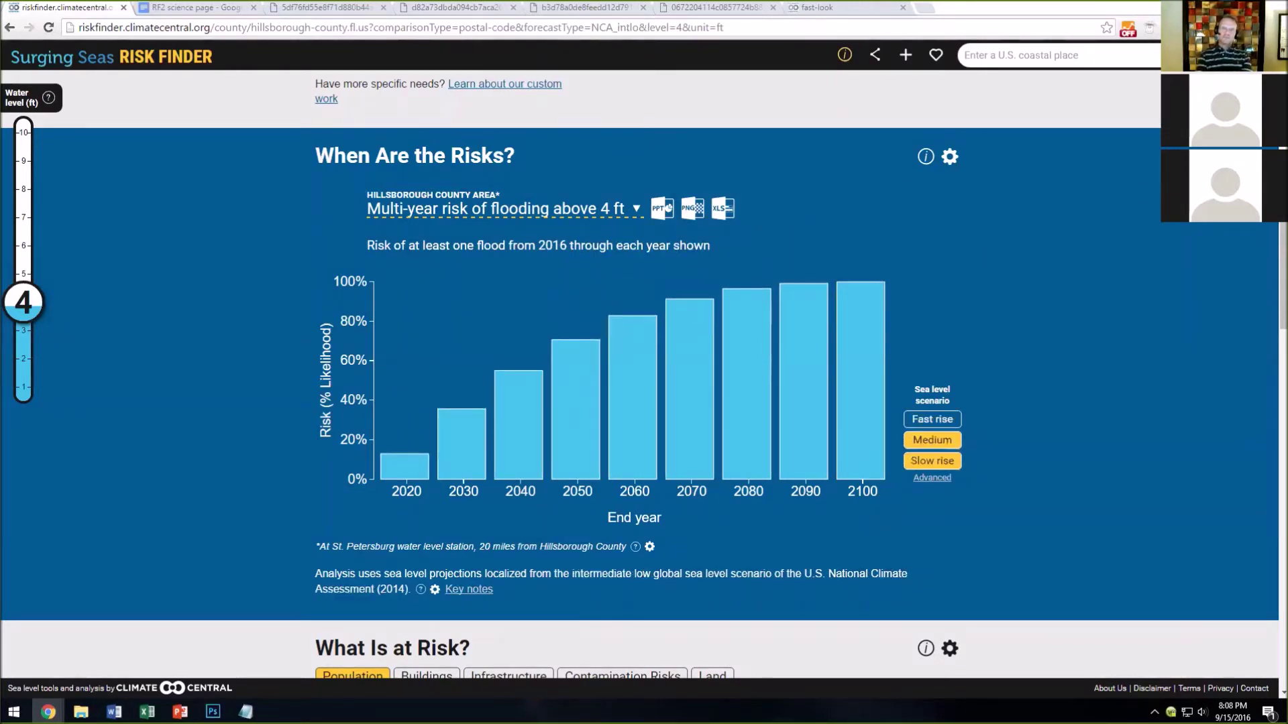
click(932, 440)
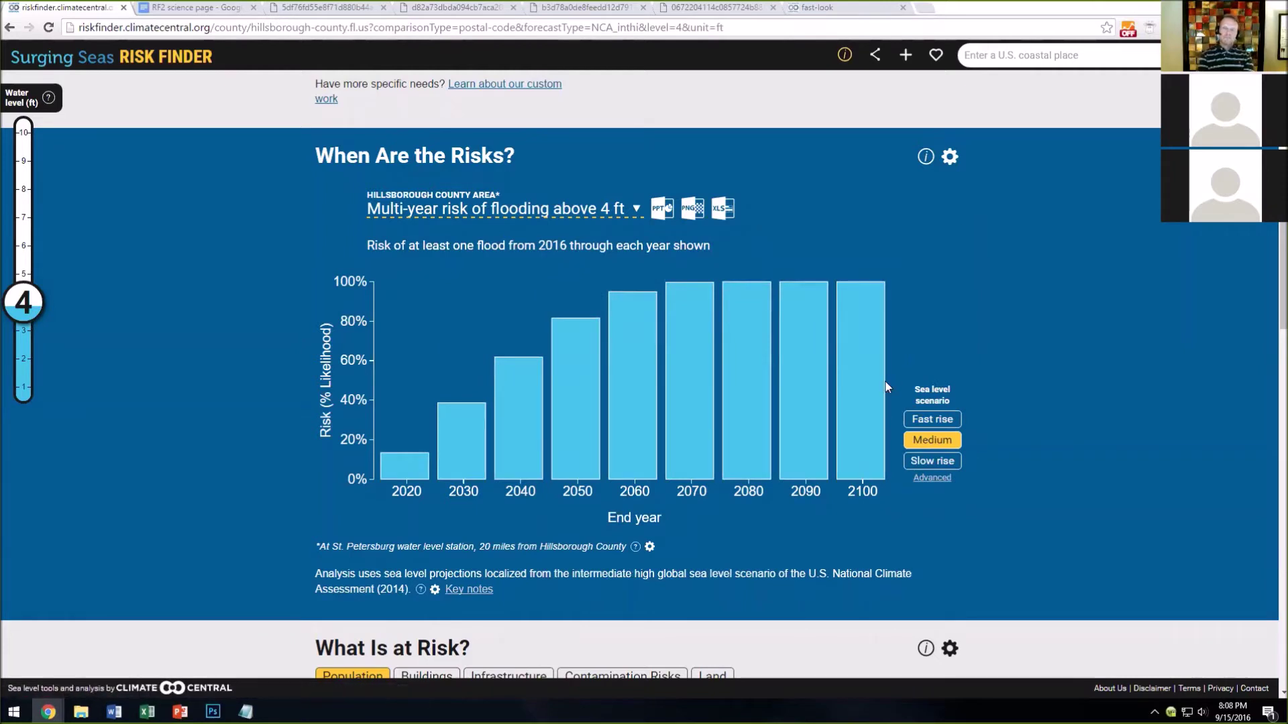
mouse_move(881, 388)
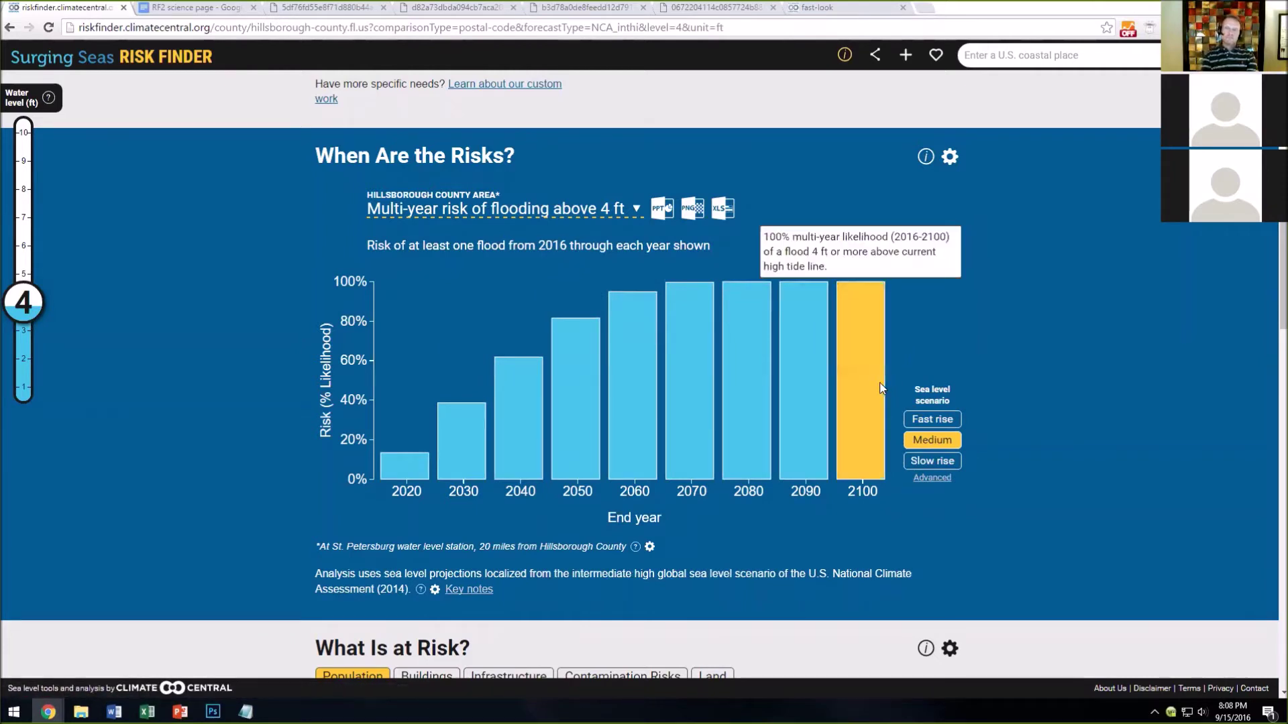
click(572, 214)
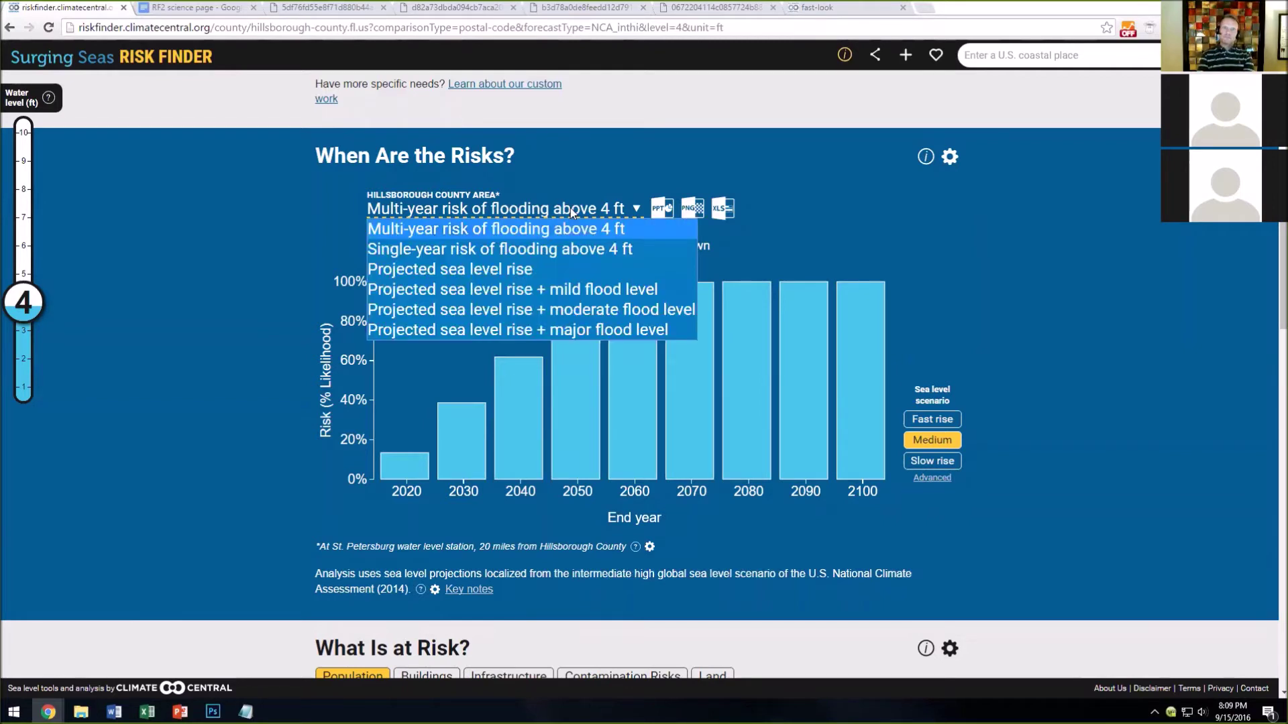
click(593, 211)
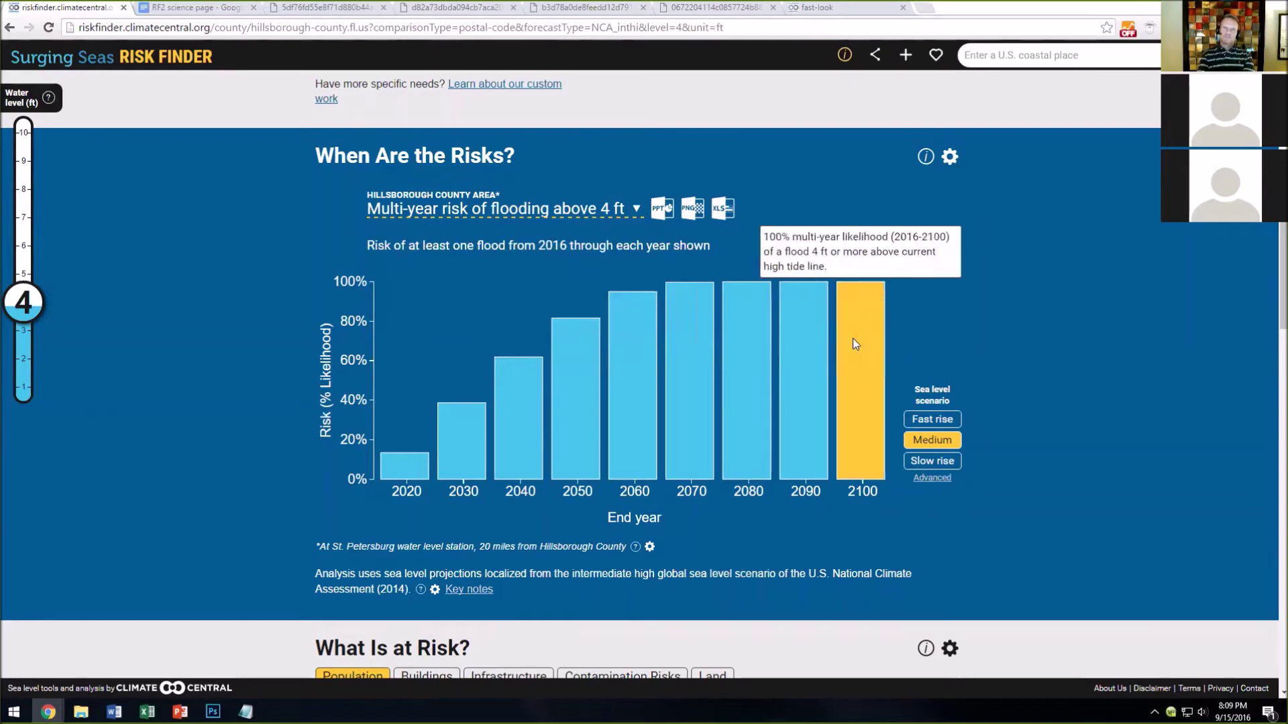
click(932, 477)
scroll(706, 475, down, 2)
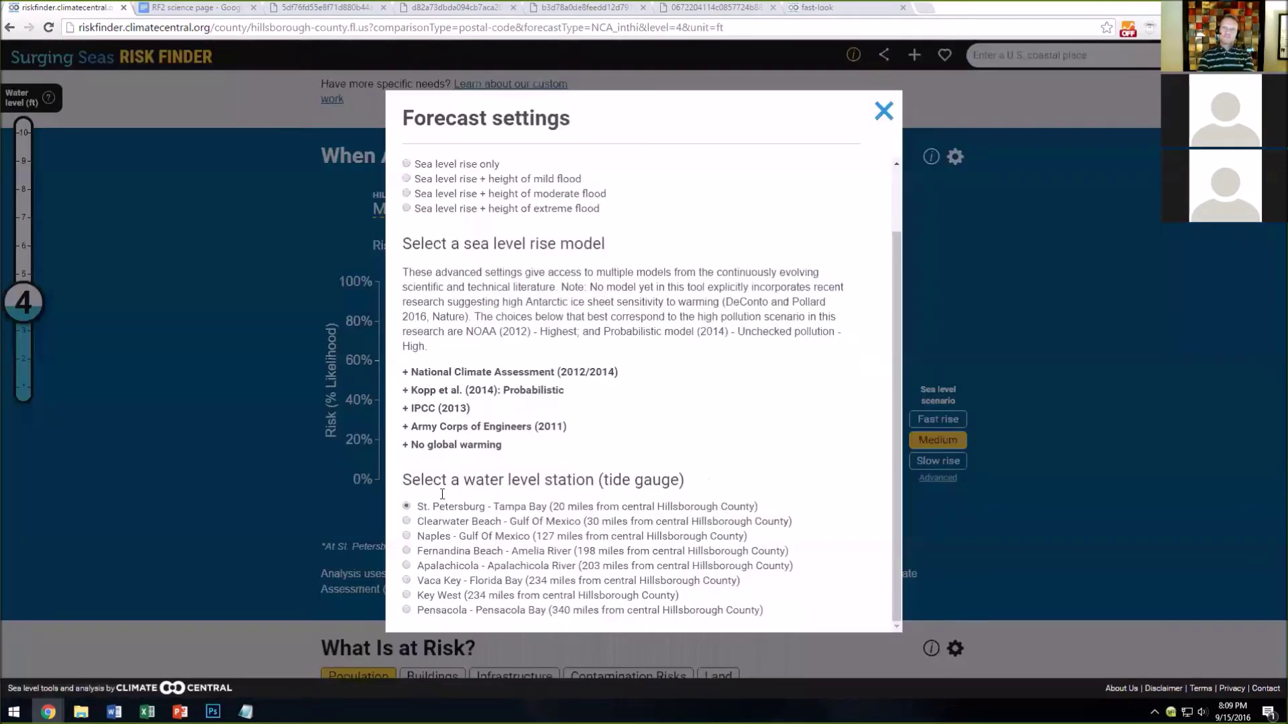
click(416, 446)
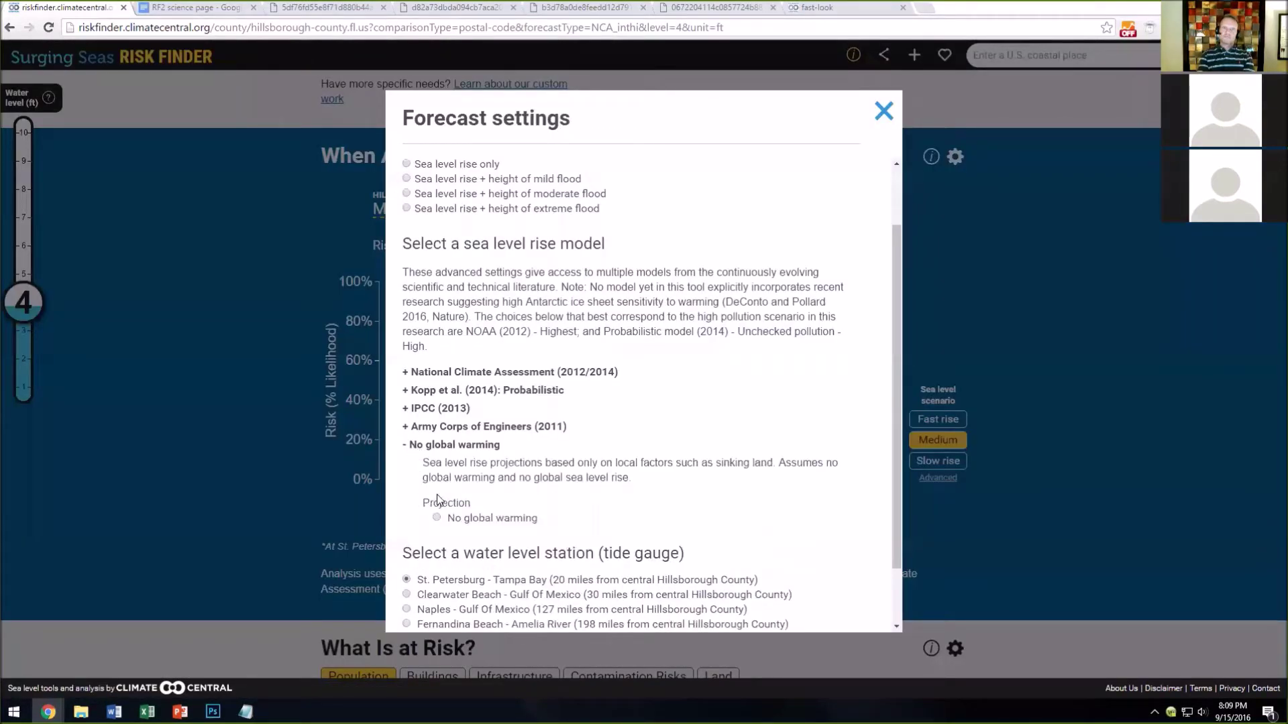
click(884, 111)
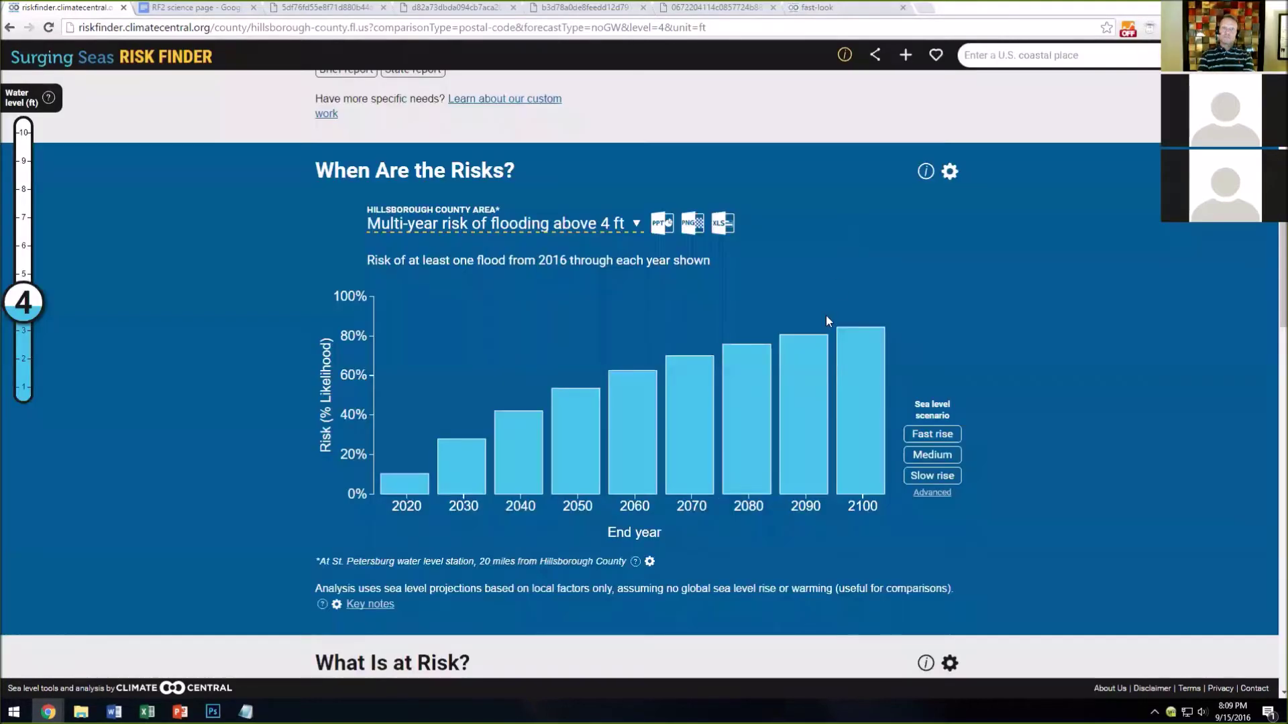
click(931, 492)
scroll(547, 483, down, 2)
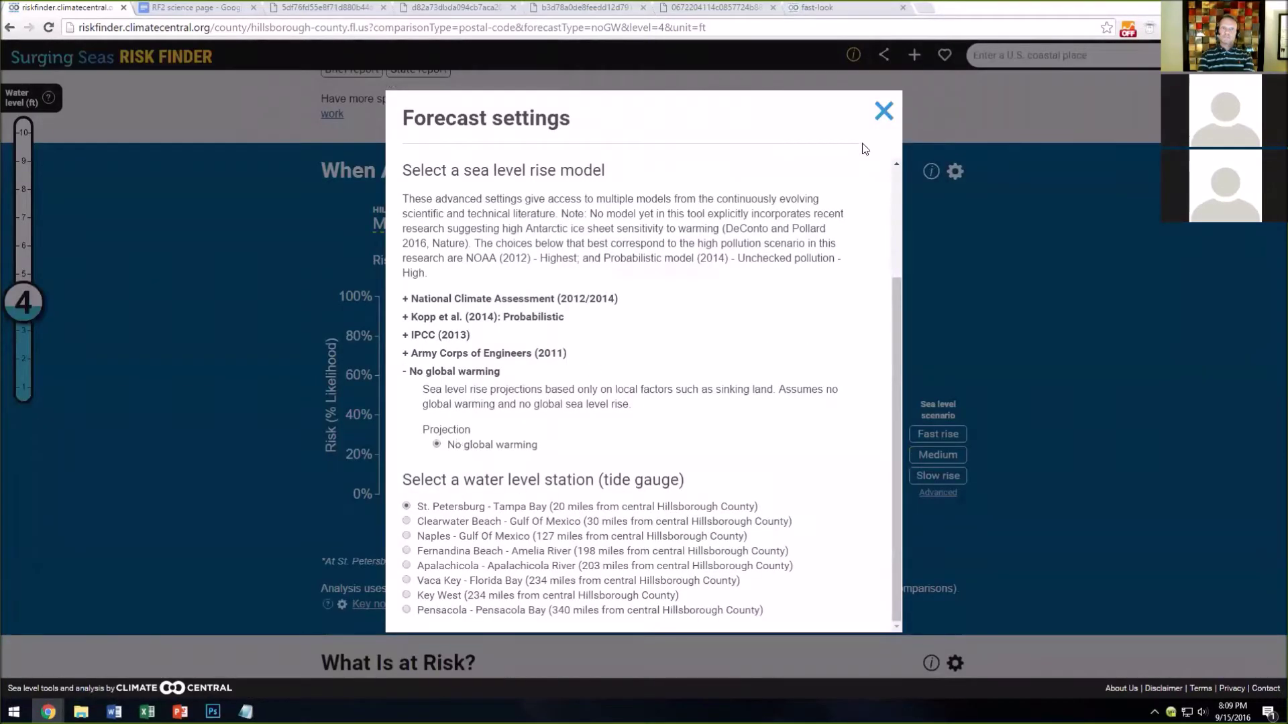
click(883, 113)
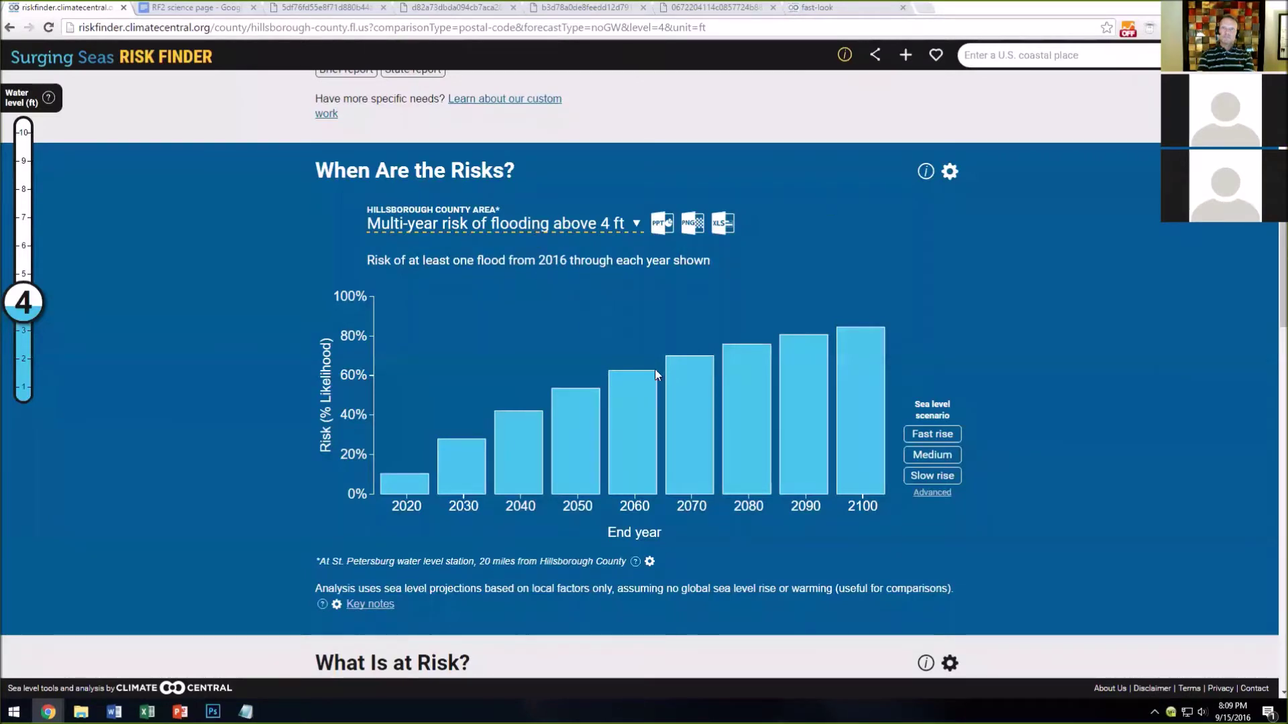
click(931, 455)
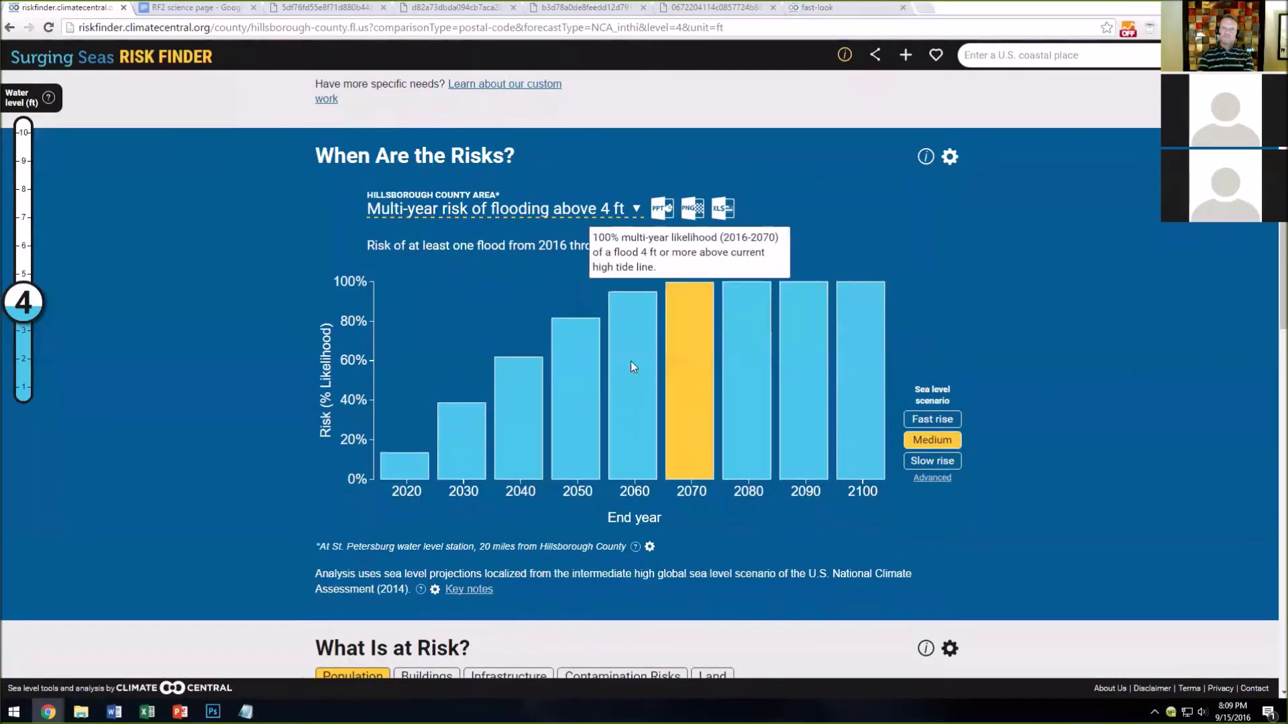
mouse_move(540, 377)
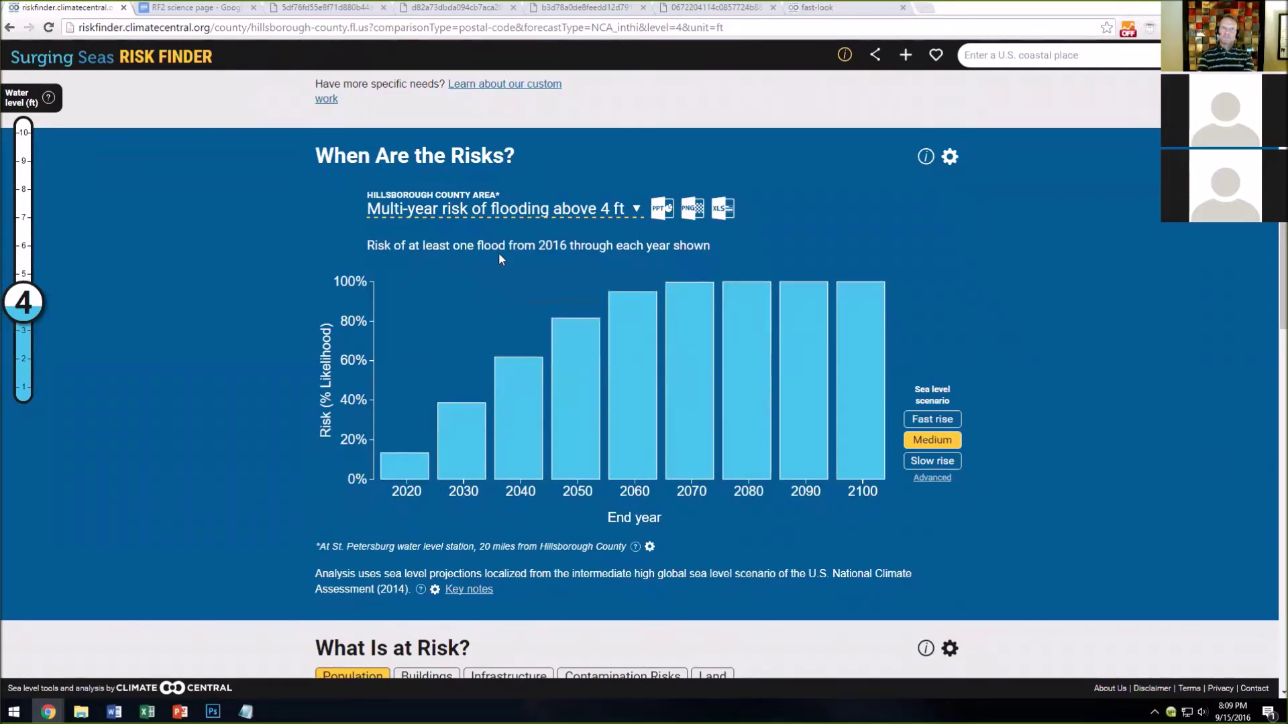
Raise the water level to 6 ft and then 8 ft.
scroll(671, 421, down, 4)
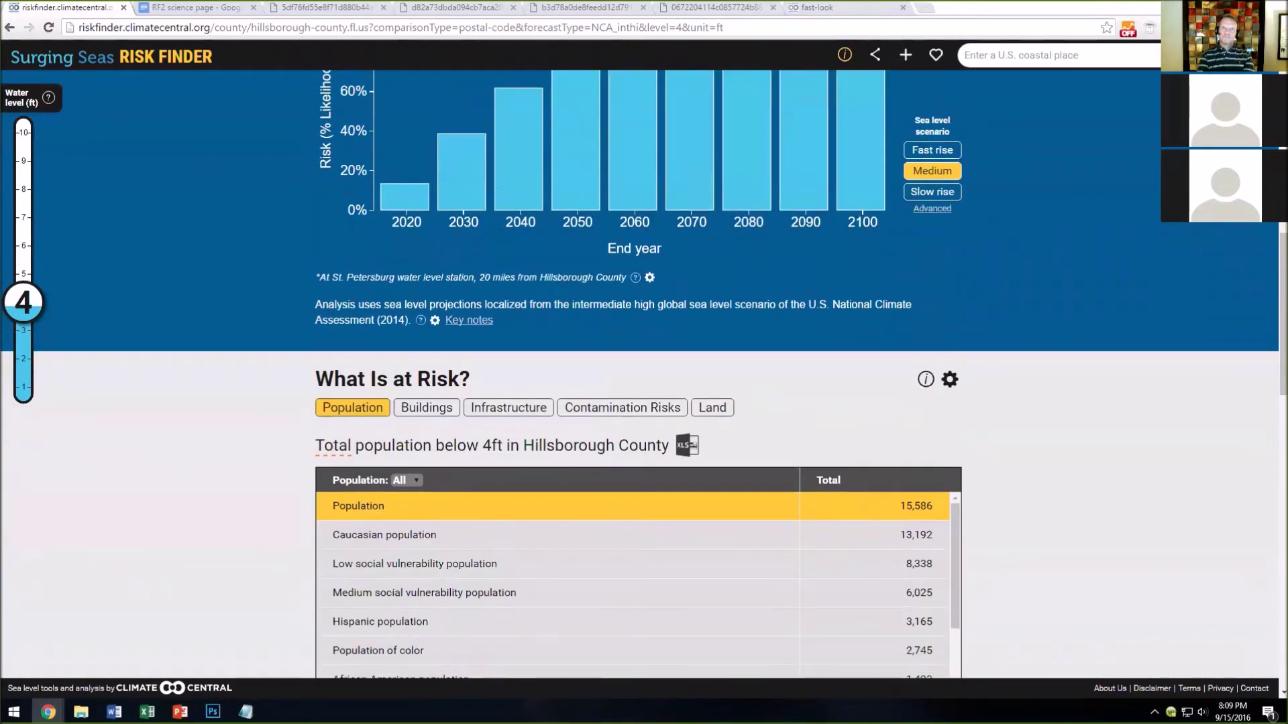
scroll(671, 421, down, 3)
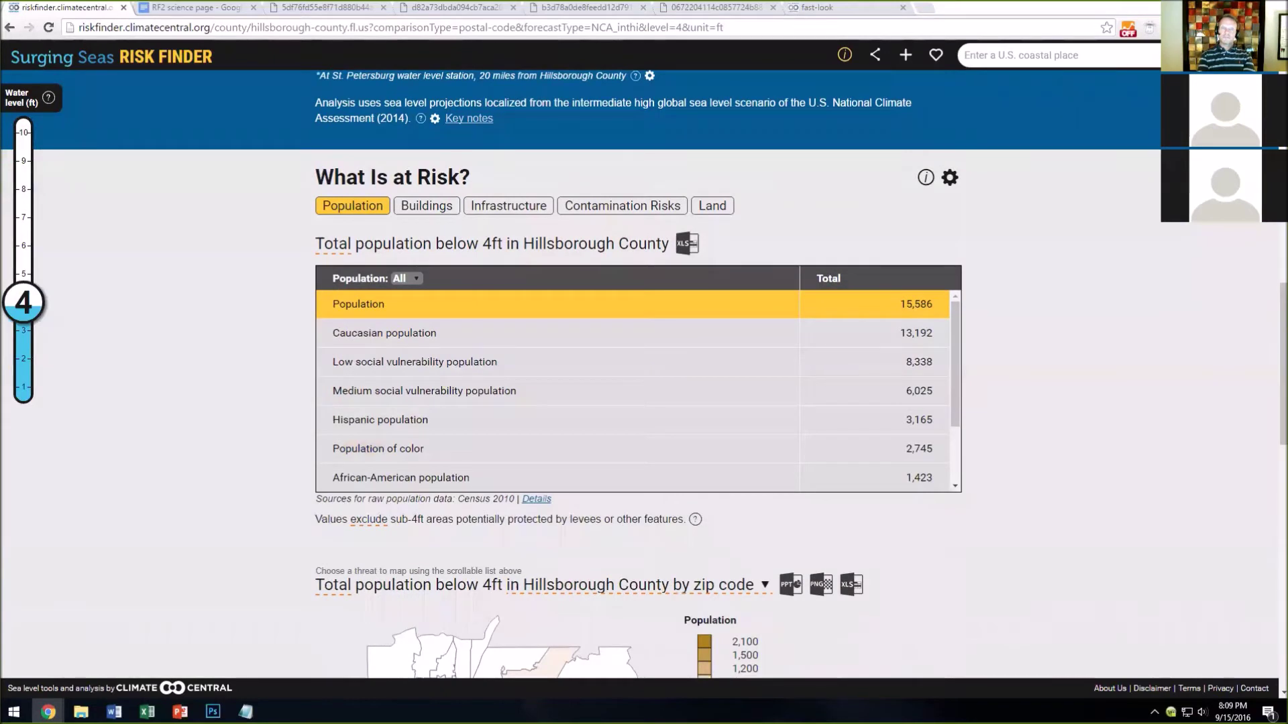
scroll(664, 365, down, 1)
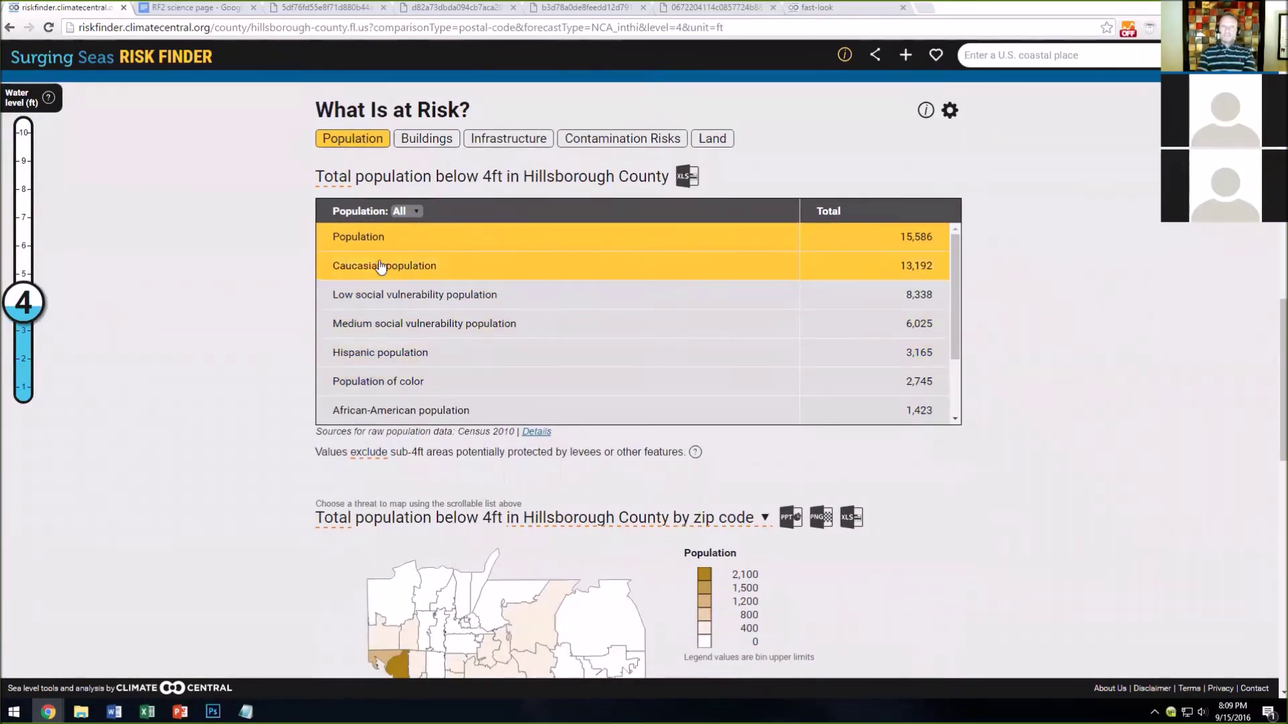
click(29, 254)
click(28, 190)
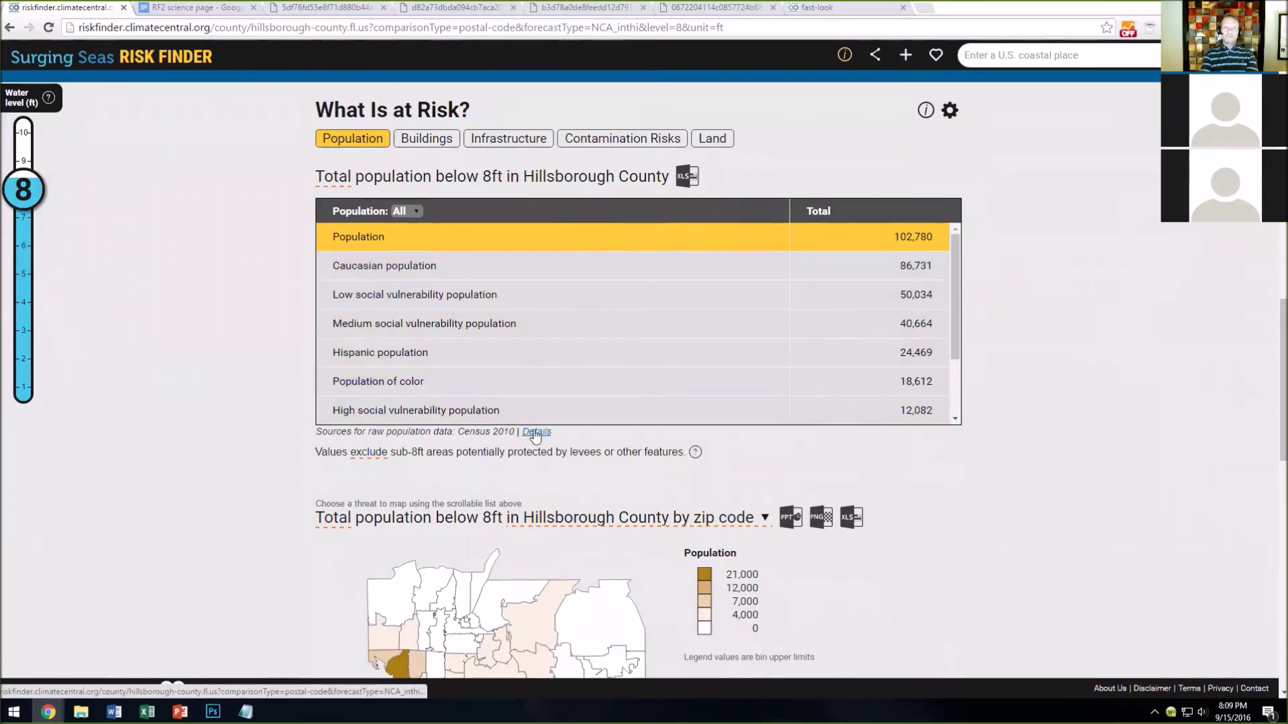
Check the population methods and sources, then list buildings at risk below 5 ft.
click(535, 433)
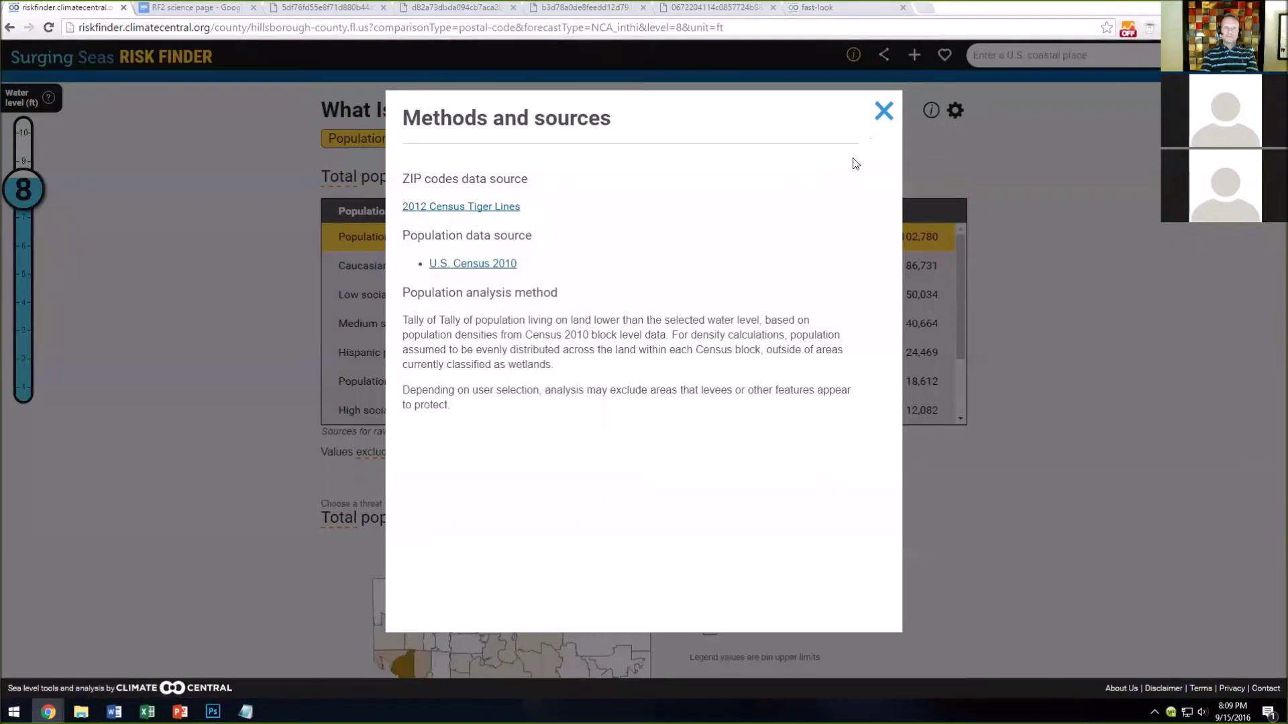
click(882, 112)
click(21, 269)
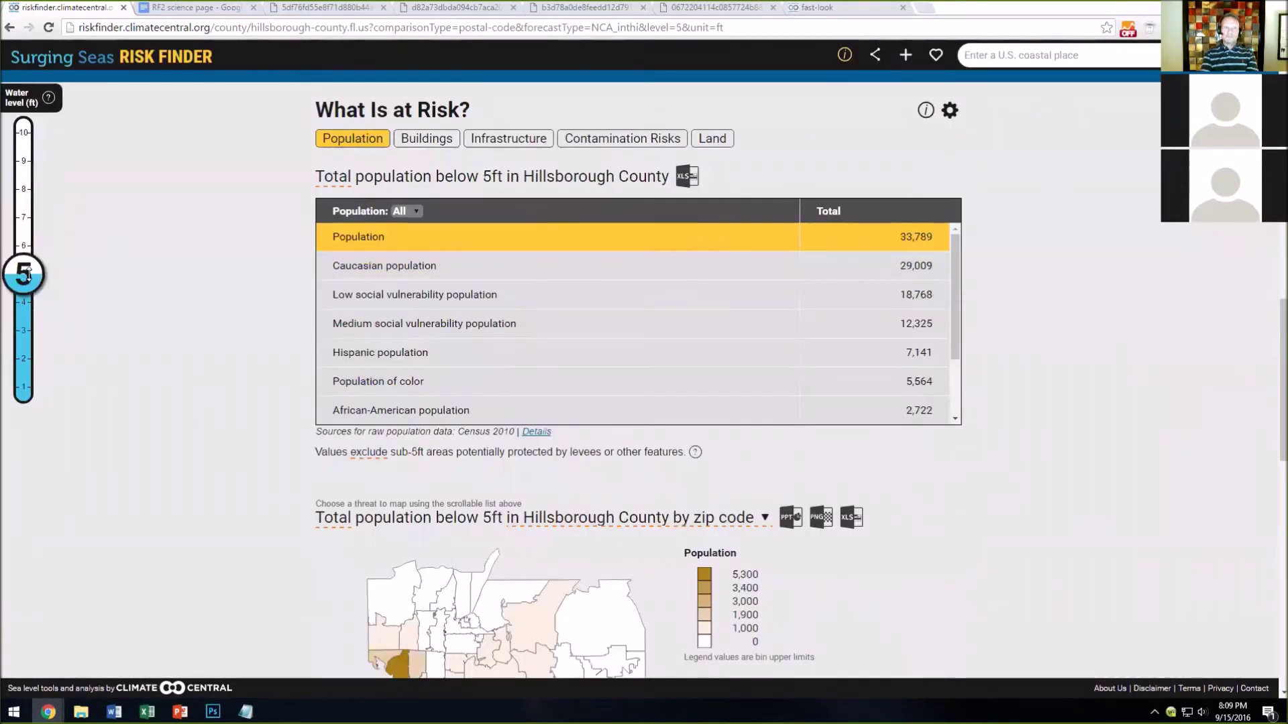
click(435, 139)
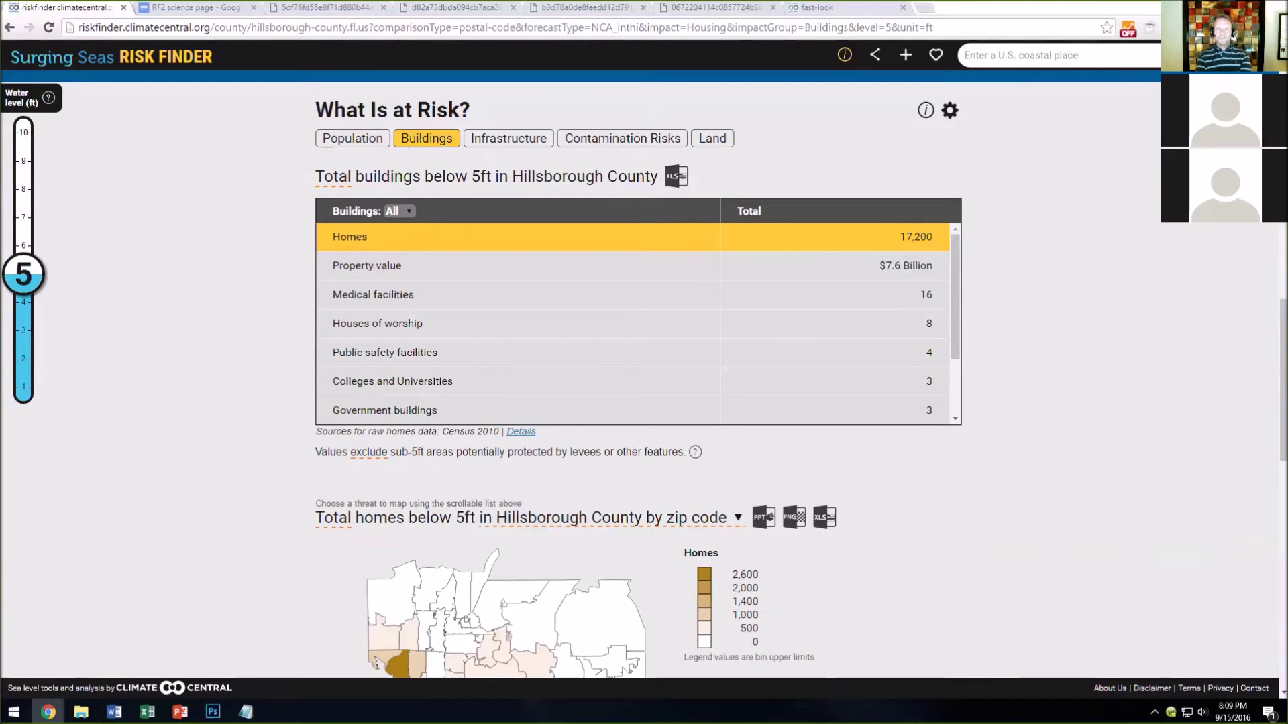
Search 'san' and open the San Francisco, CA, USA page.
text(san)
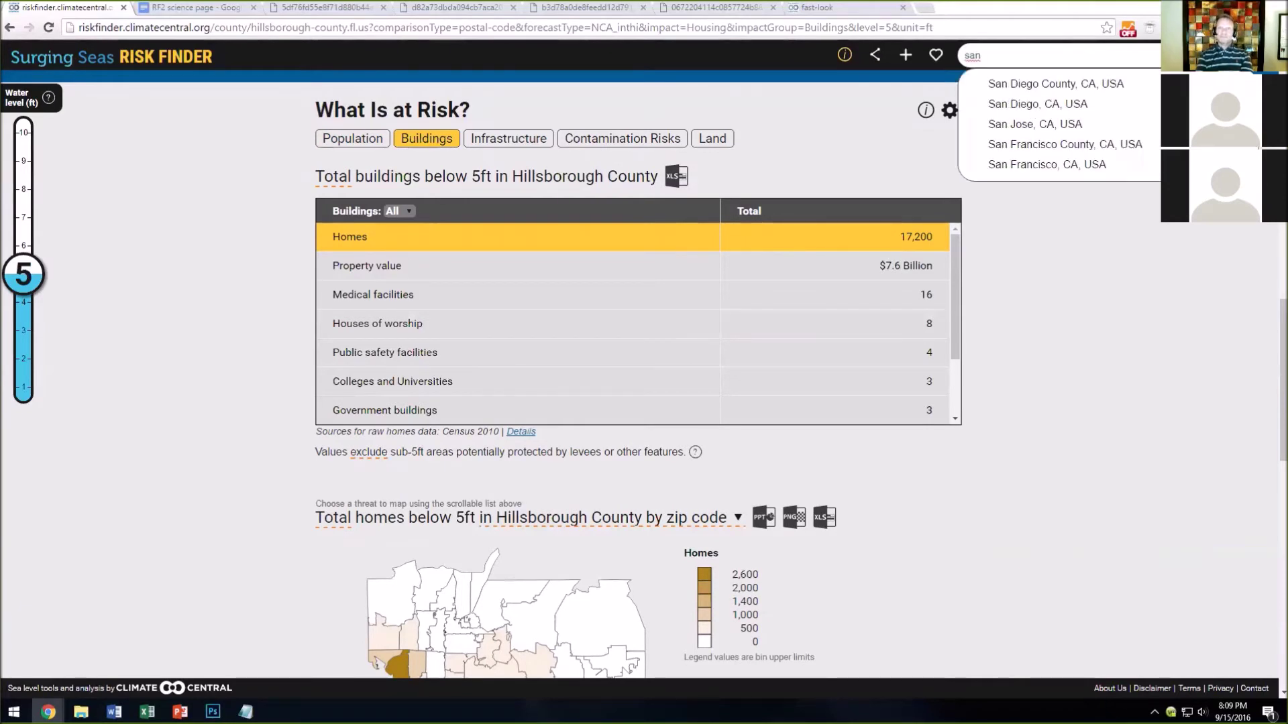
key(Down)
key(Down)
key(Down)
key(Down)
key(Down)
key(Return)
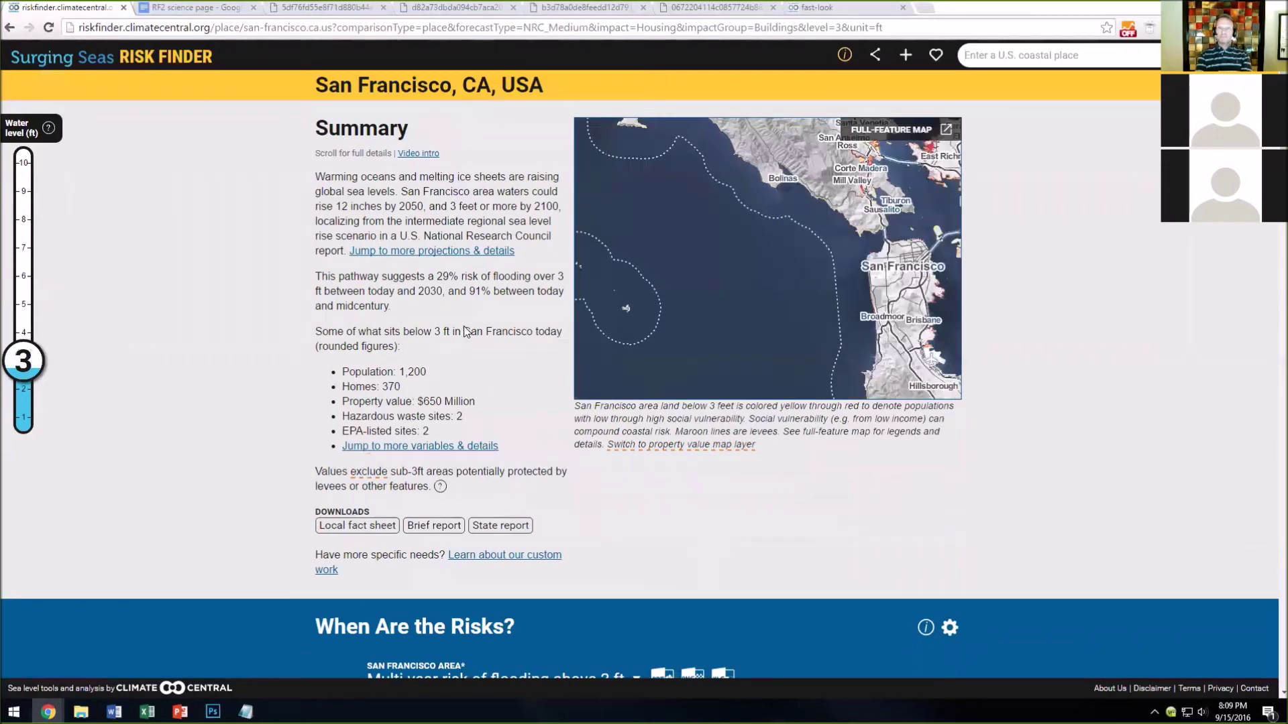
Review San Francisco's population, infrastructure with passenger stations, and contamination risks.
scroll(649, 348, down, 5)
scroll(650, 349, down, 10)
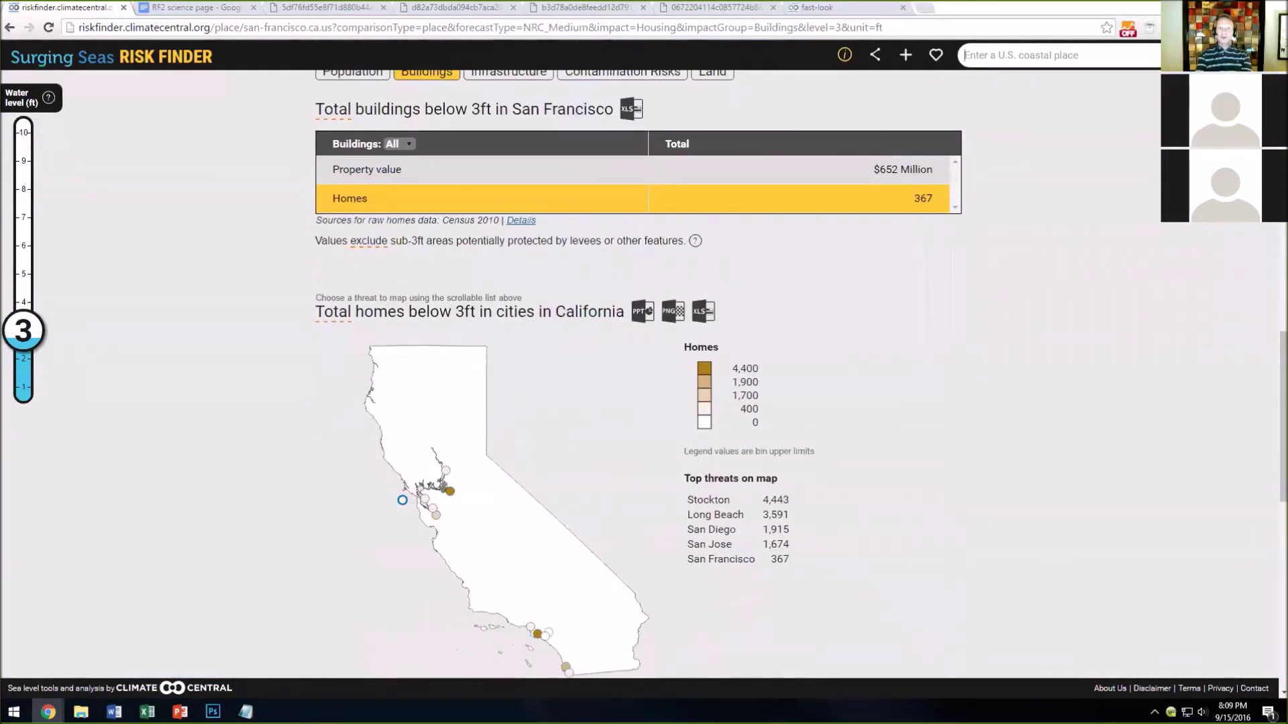
scroll(650, 349, up, 3)
click(368, 277)
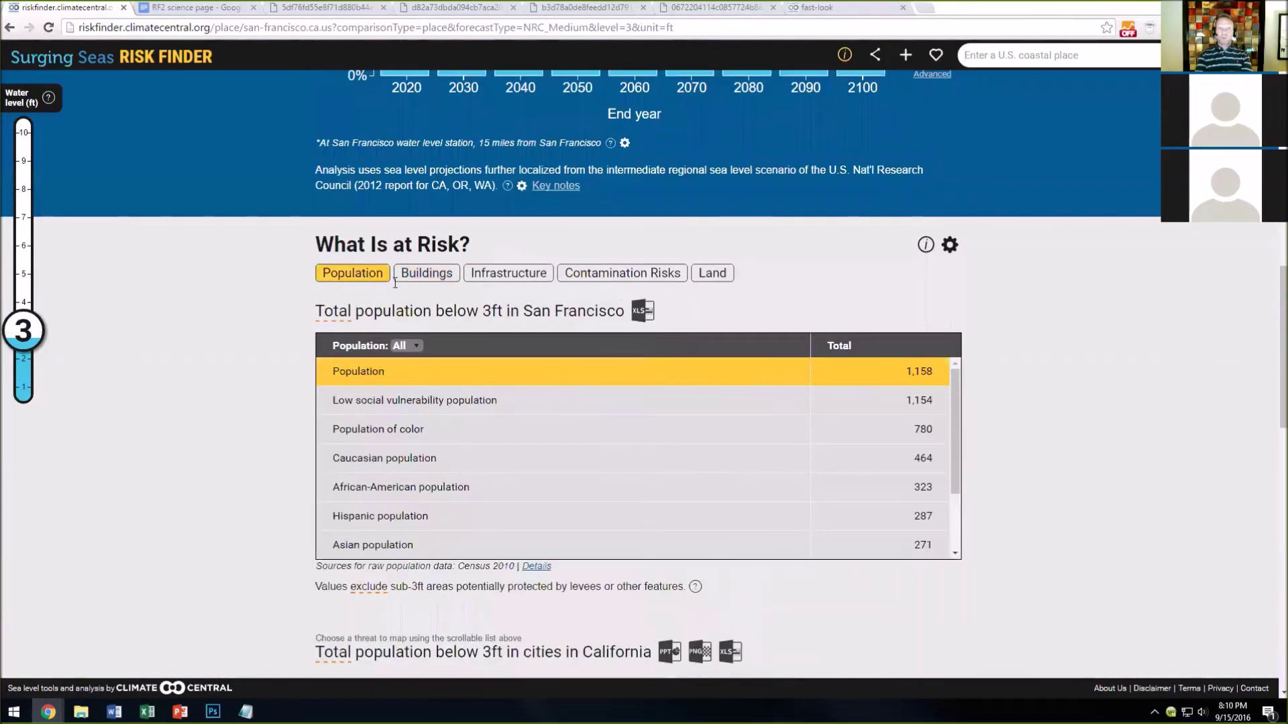
click(528, 278)
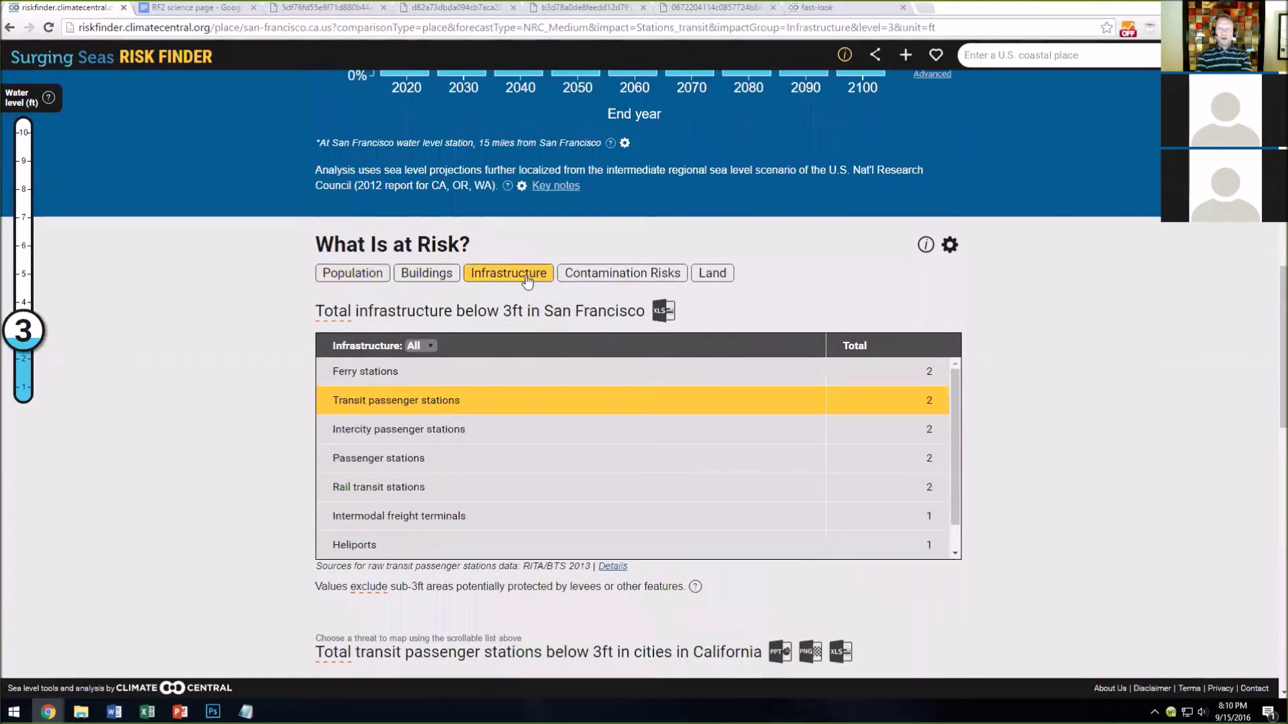
click(381, 460)
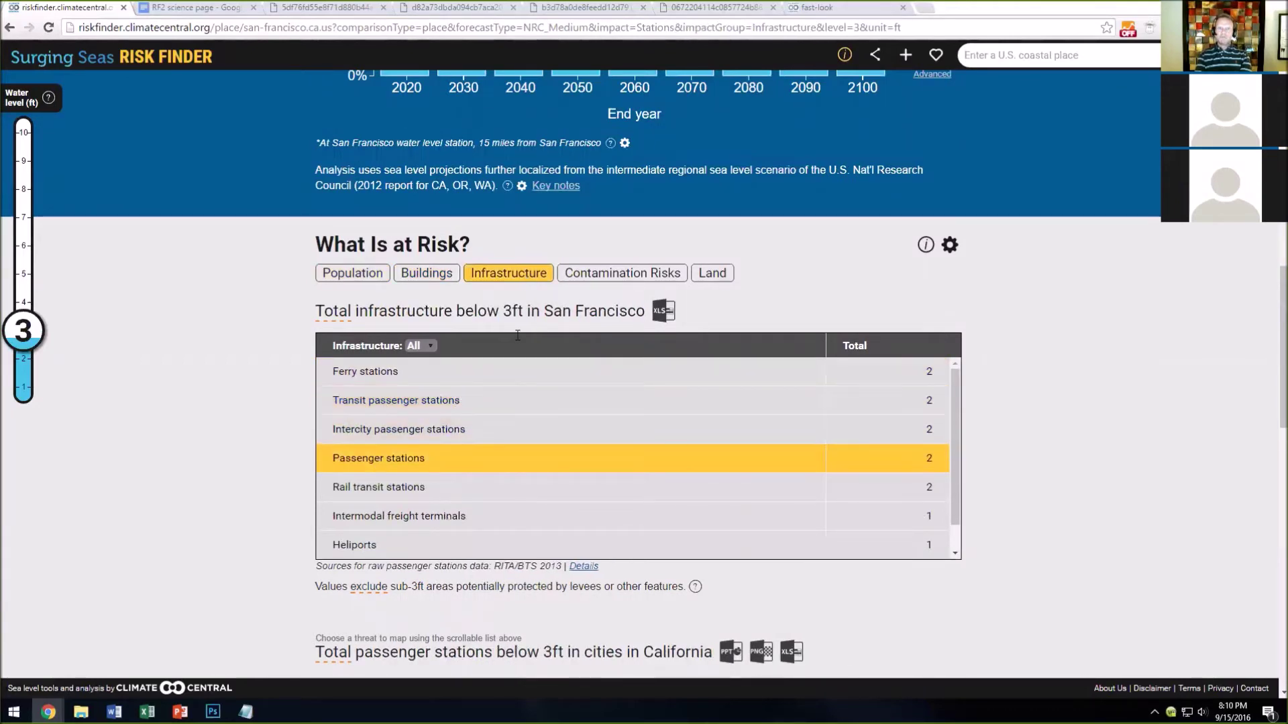
click(584, 282)
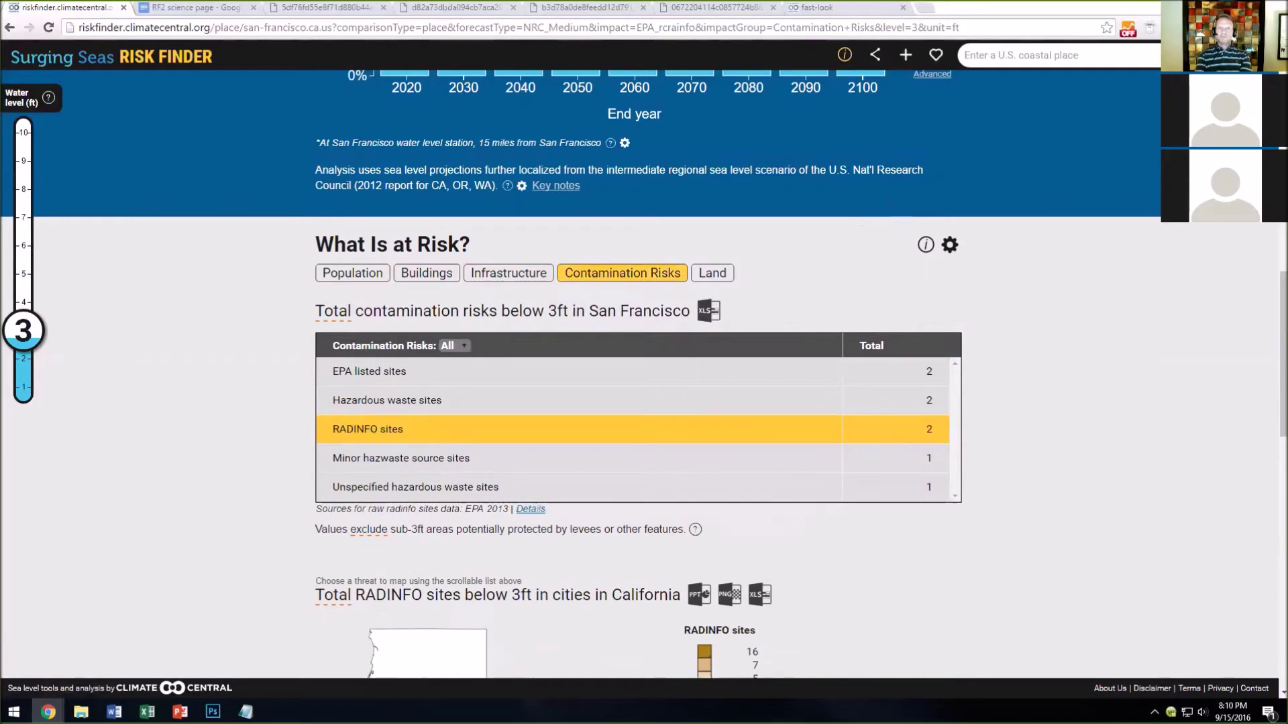
Search 'flori', open the Florida, USA page, and map hazardous waste sites.
text(flori)
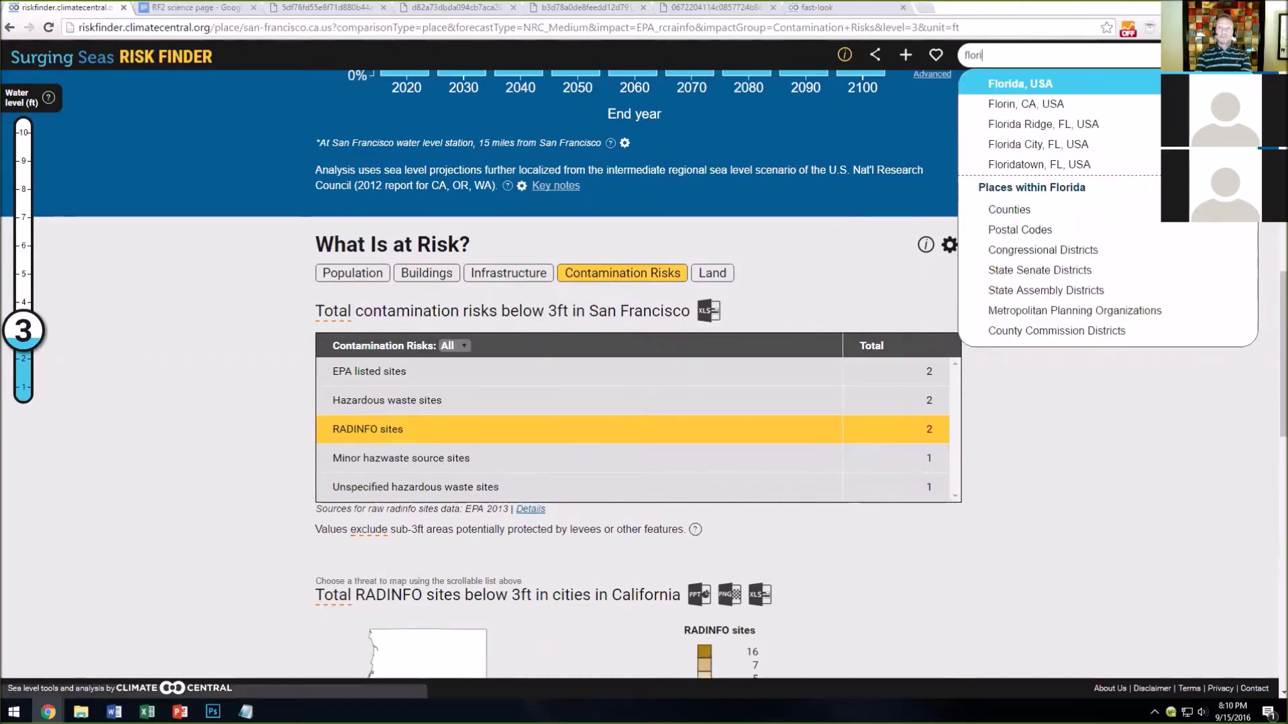
key(Return)
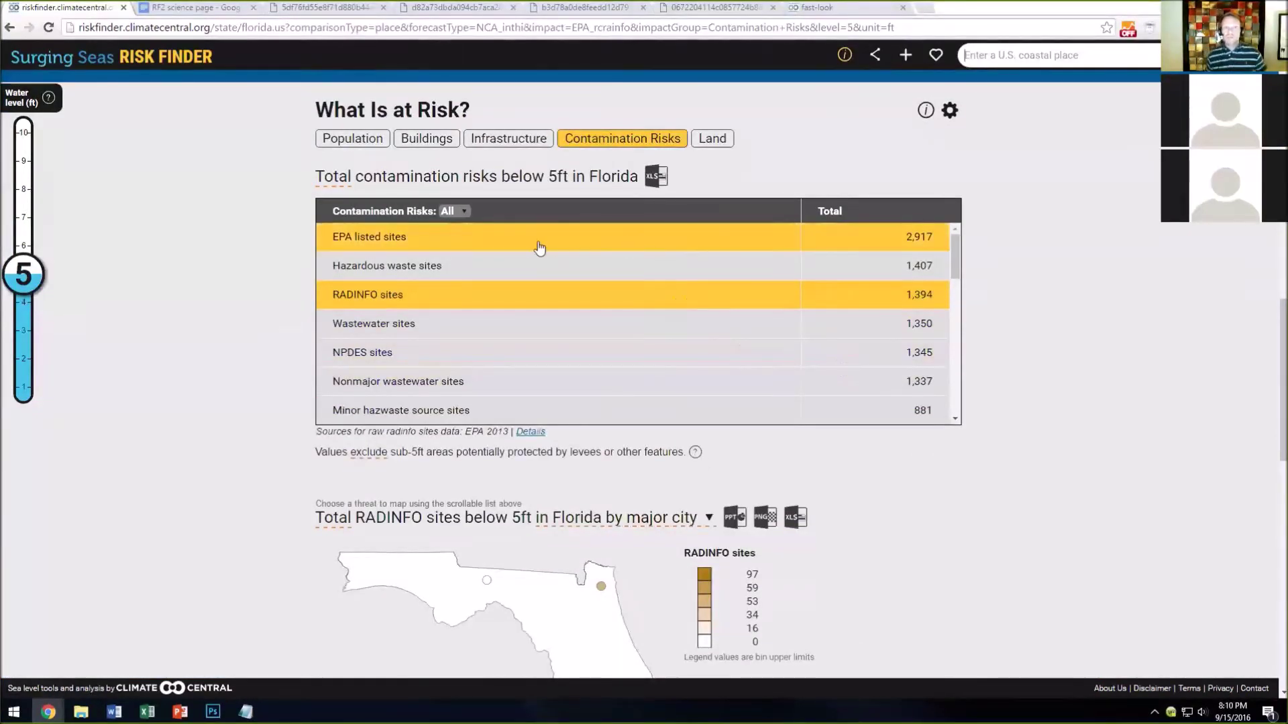
click(443, 267)
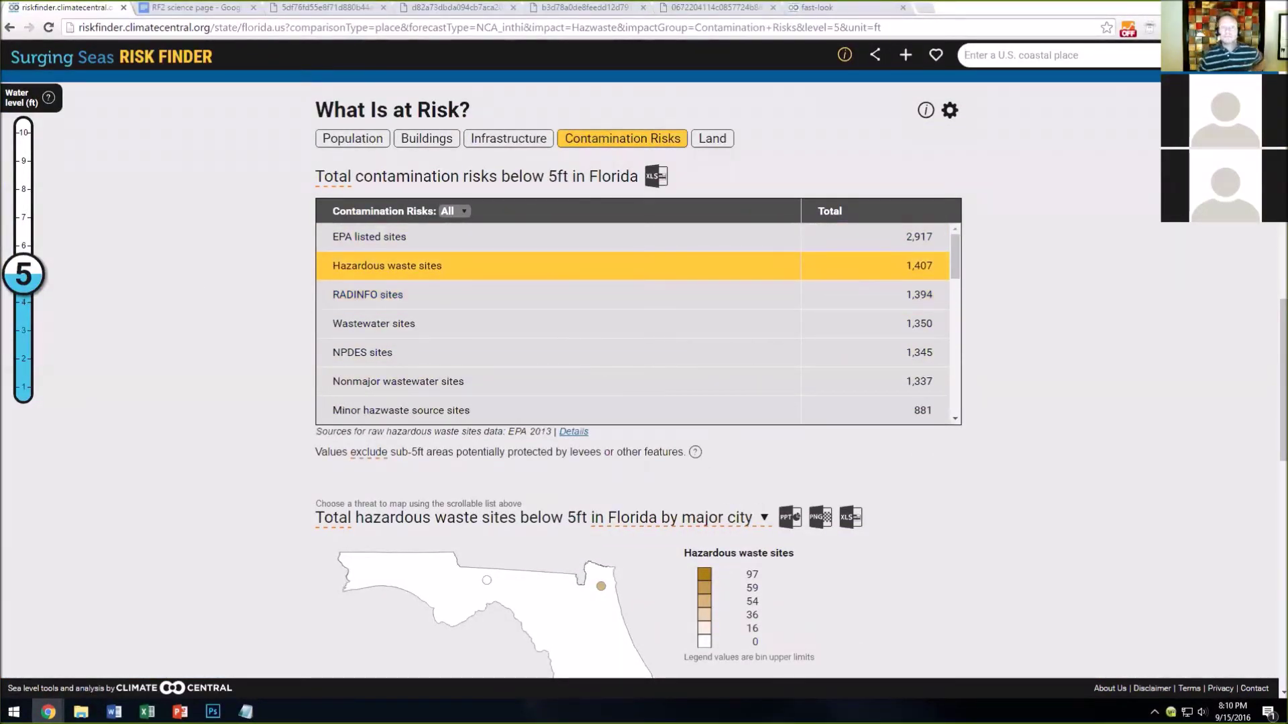
Raise the water level to 8 ft and view land, infrastructure, then buildings and the homes map.
click(22, 217)
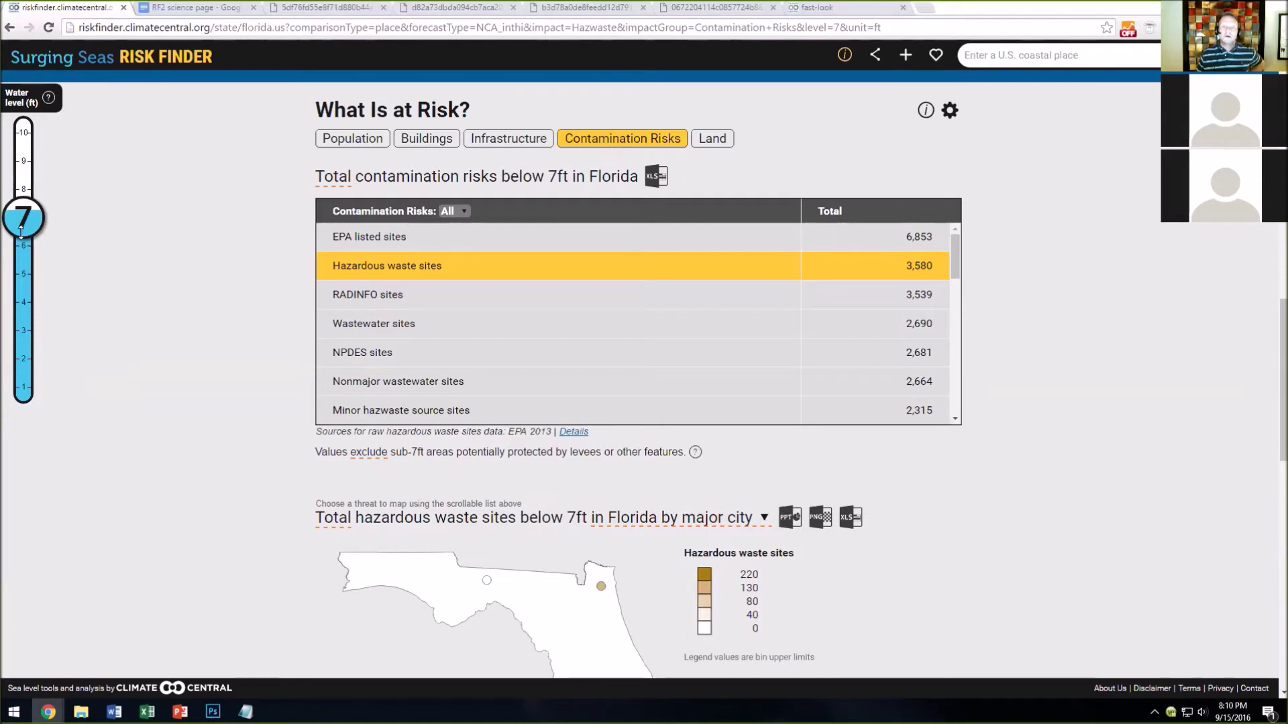
click(24, 194)
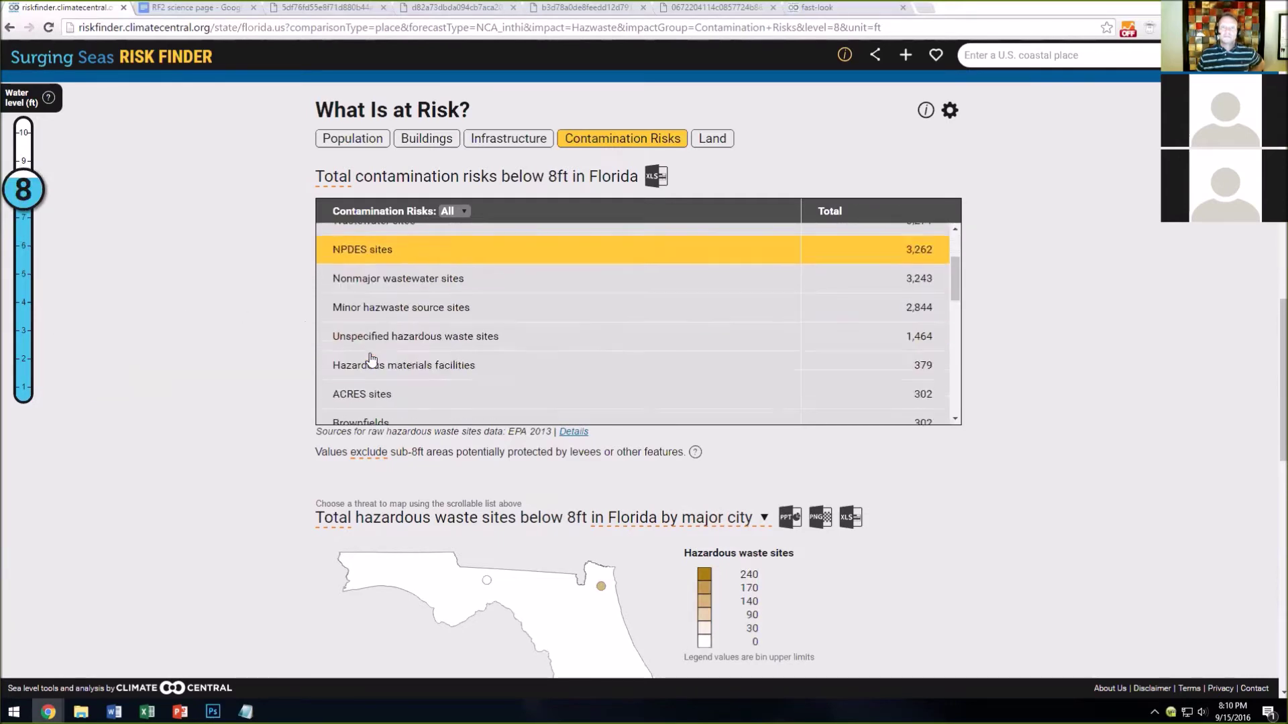
click(708, 139)
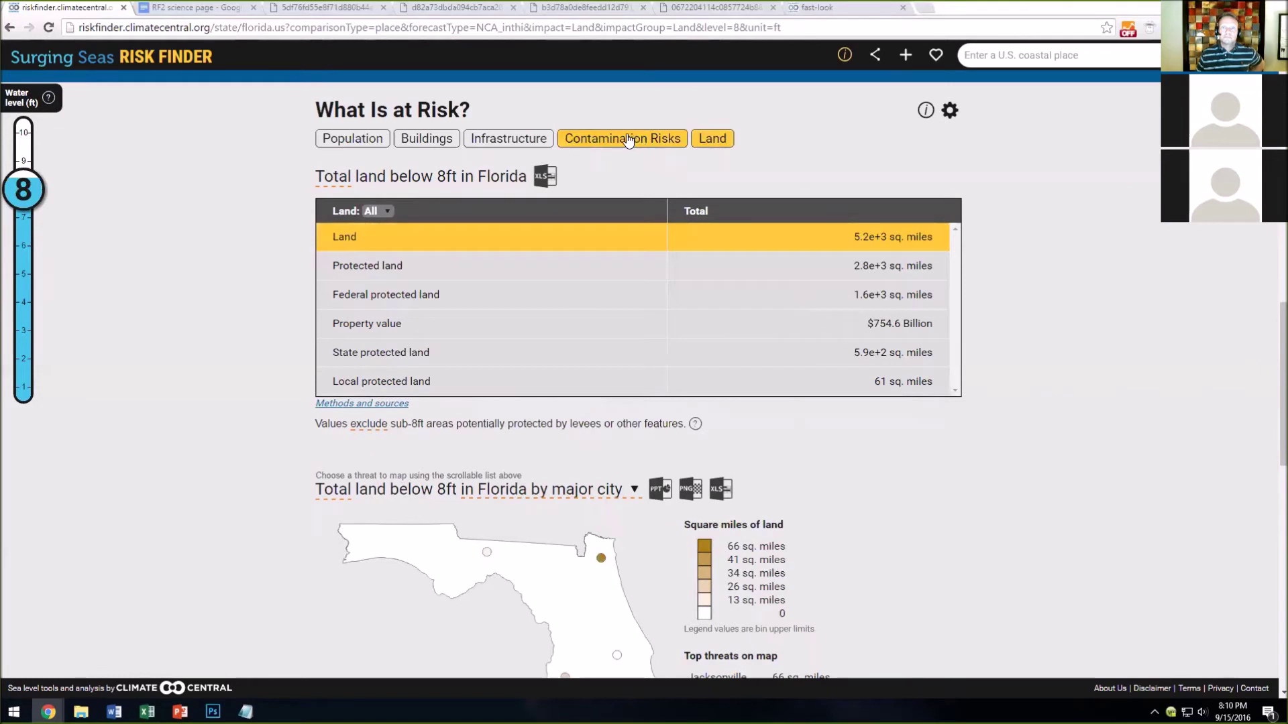
click(520, 140)
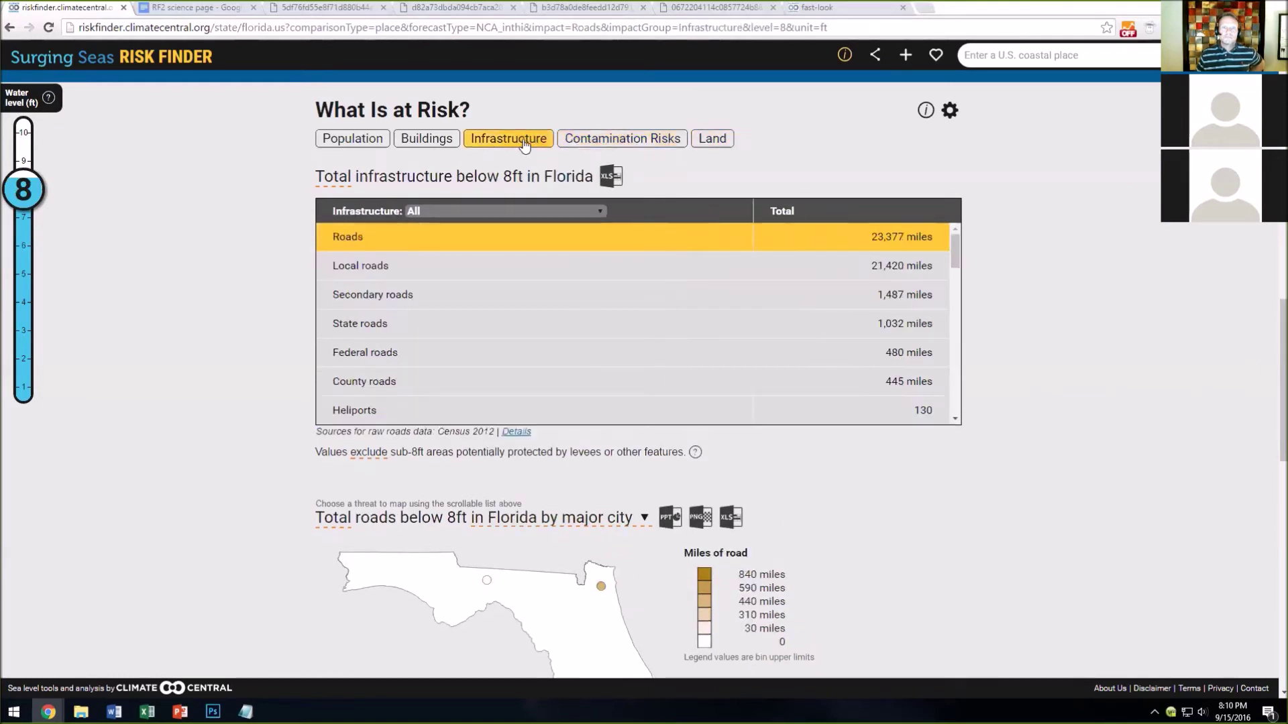
click(454, 141)
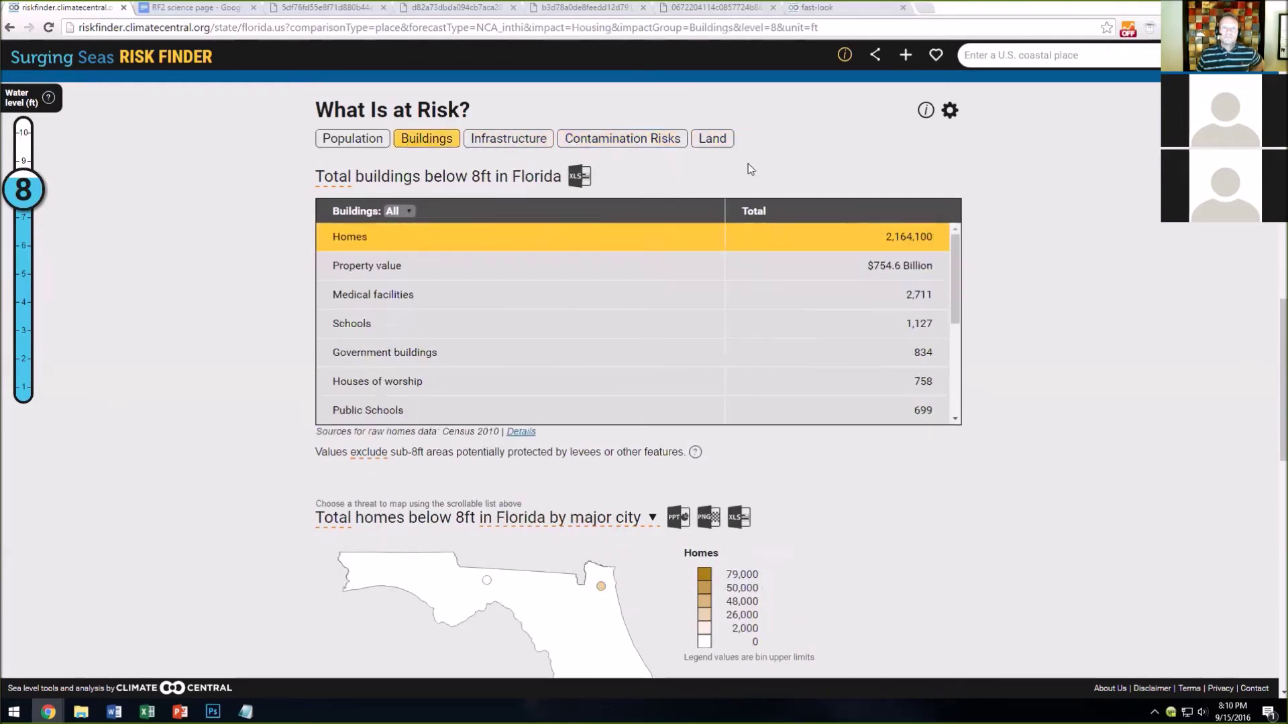
scroll(638, 315, down, 2)
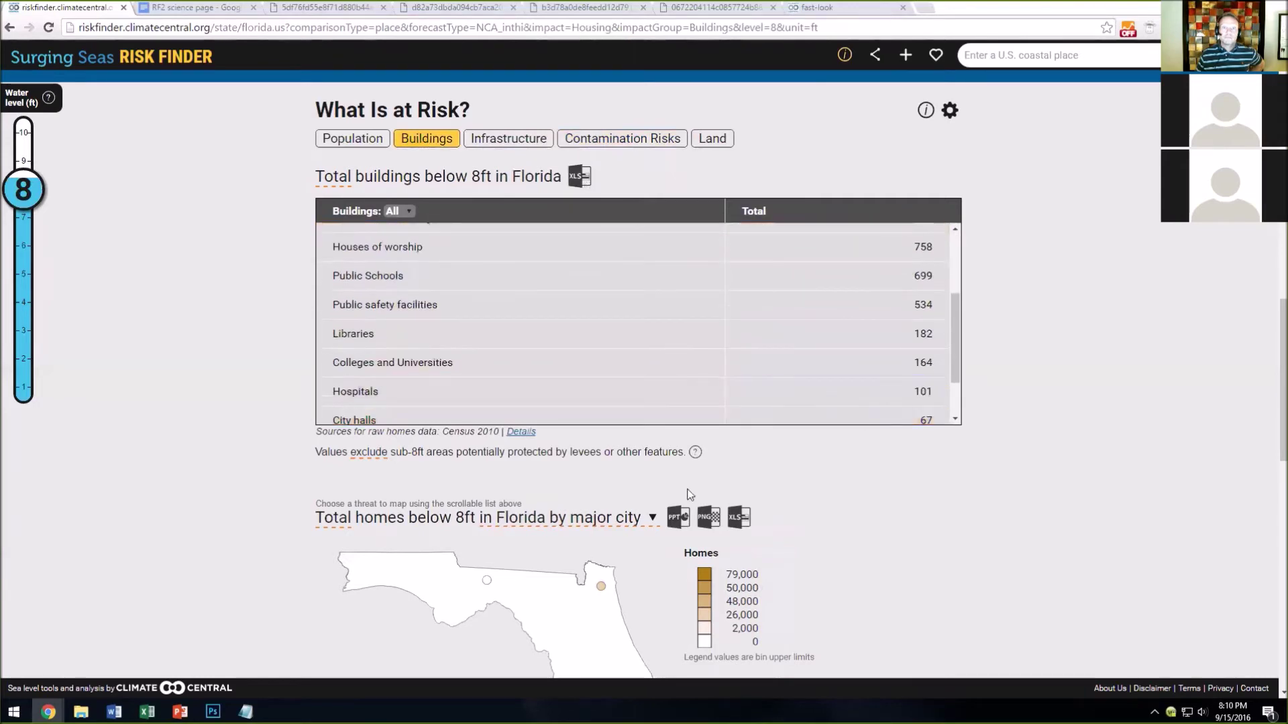
scroll(851, 437, down, 3)
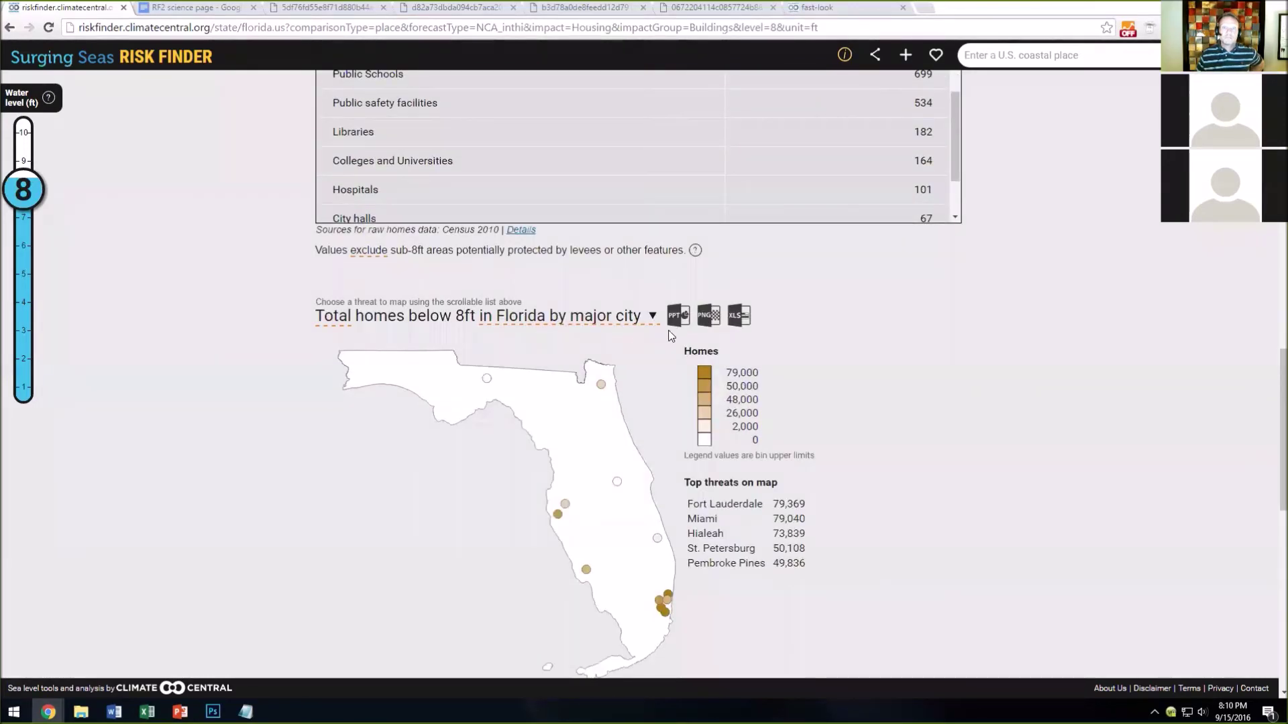
scroll(671, 336, up, 3)
scroll(671, 335, down, 2)
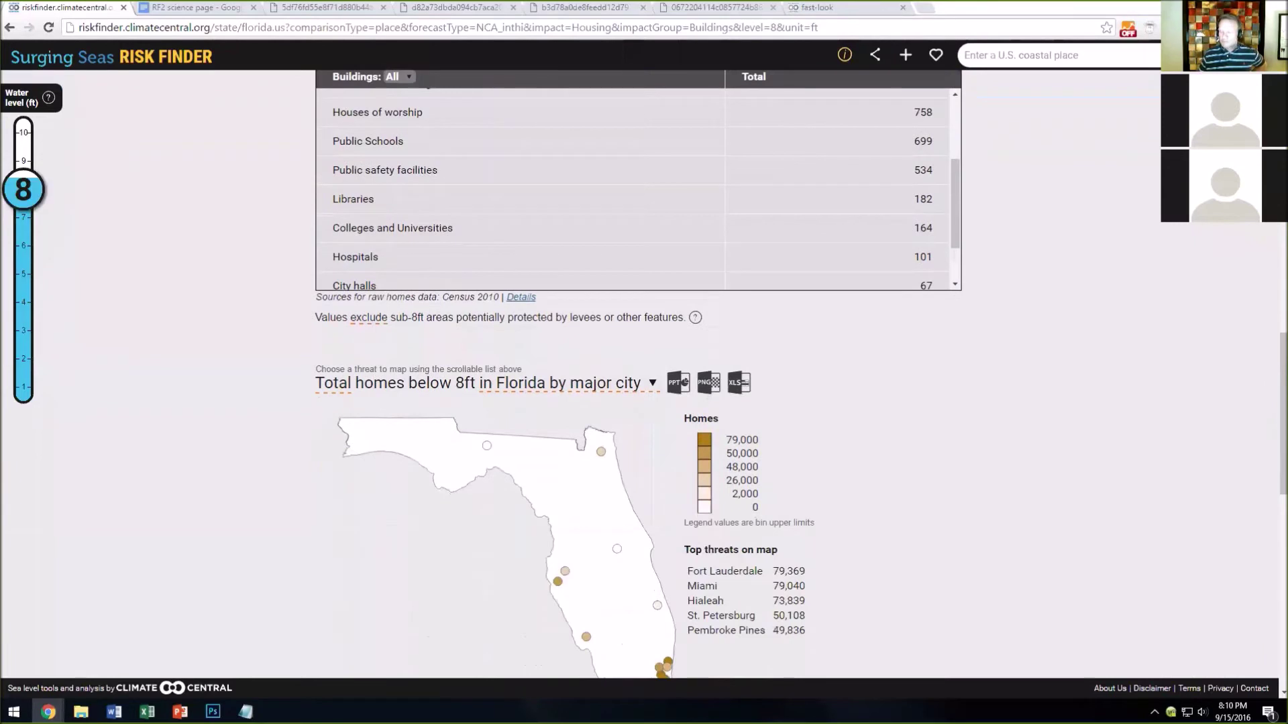
scroll(625, 263, down, 2)
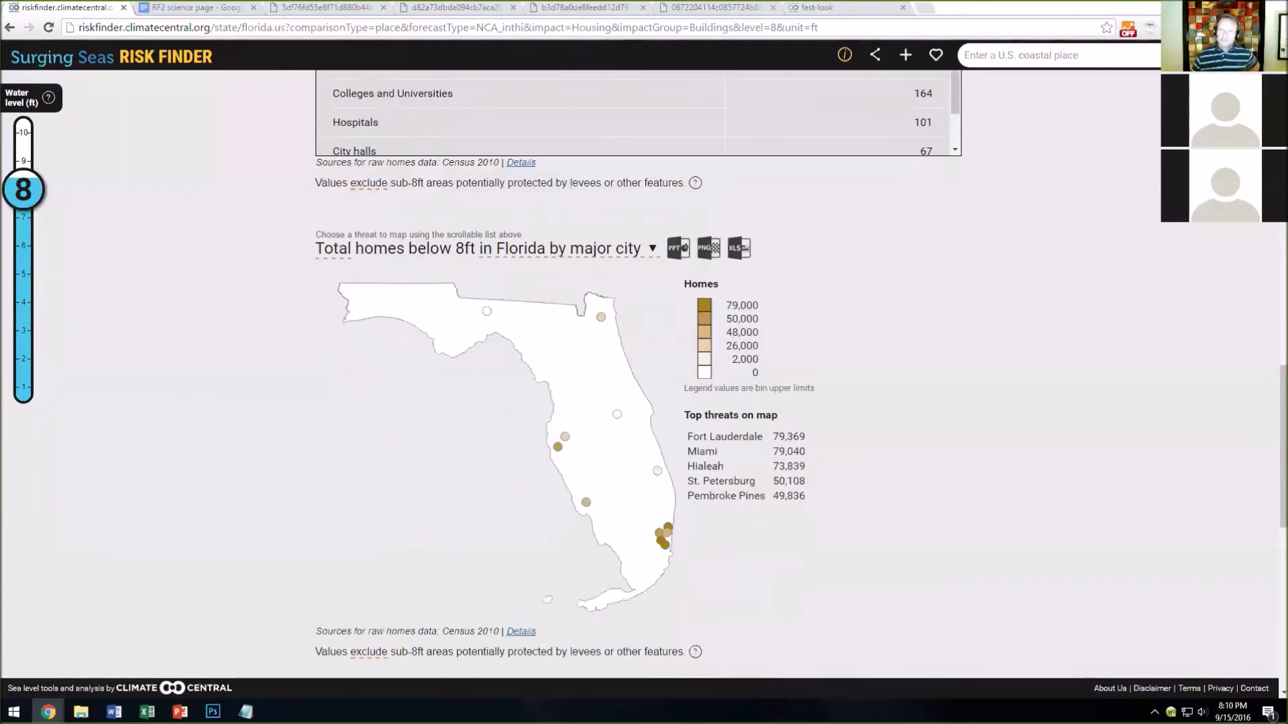
Keep the map broken down by major city and lower the water level to 4 ft.
click(617, 252)
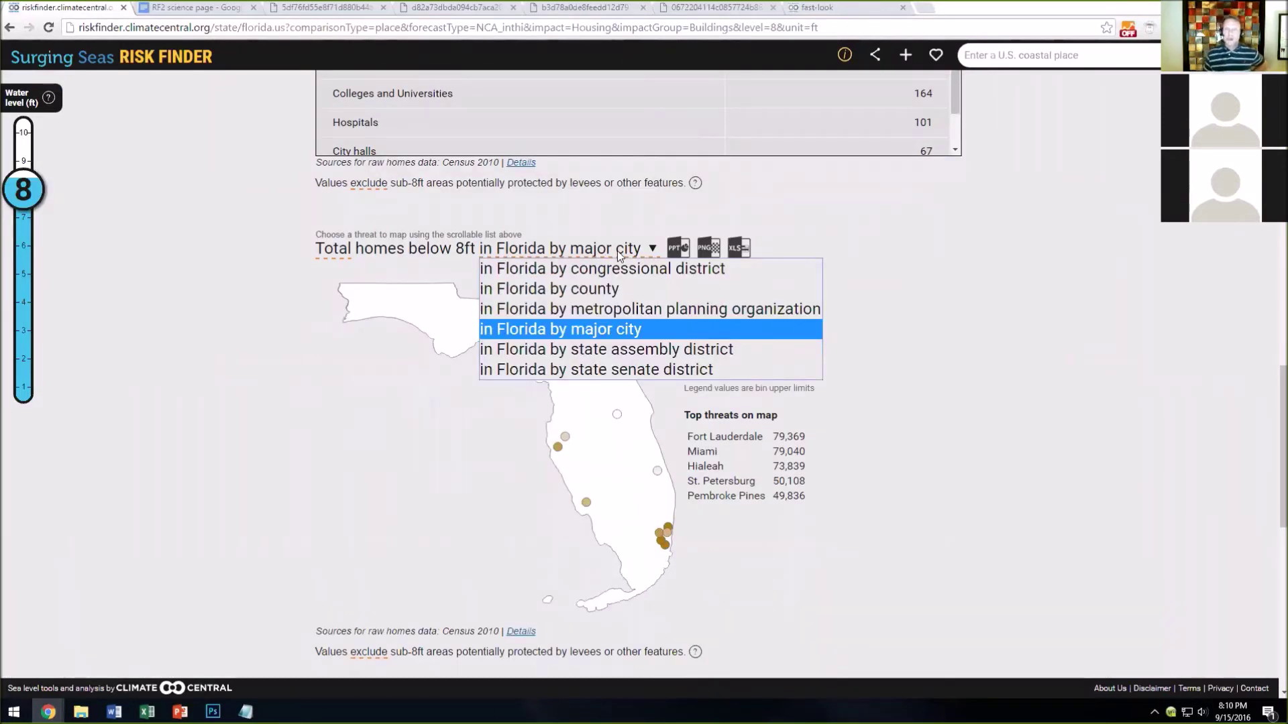
click(617, 251)
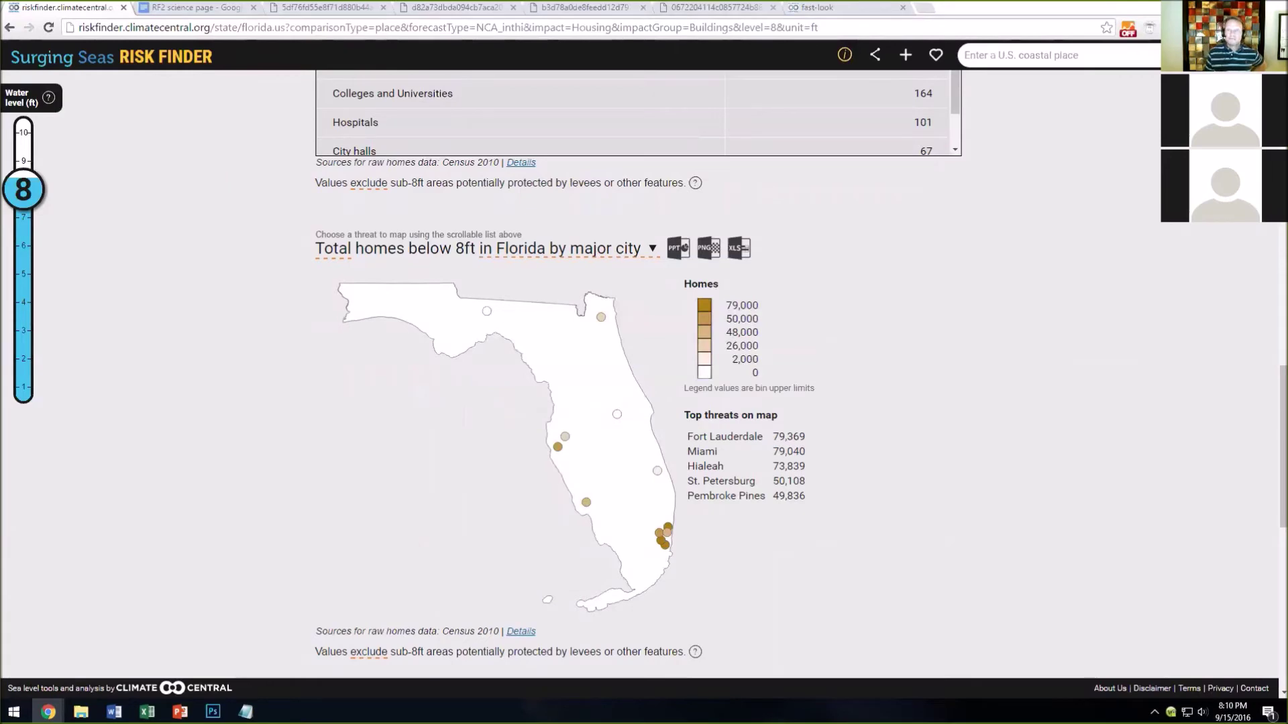
scroll(638, 375, up, 5)
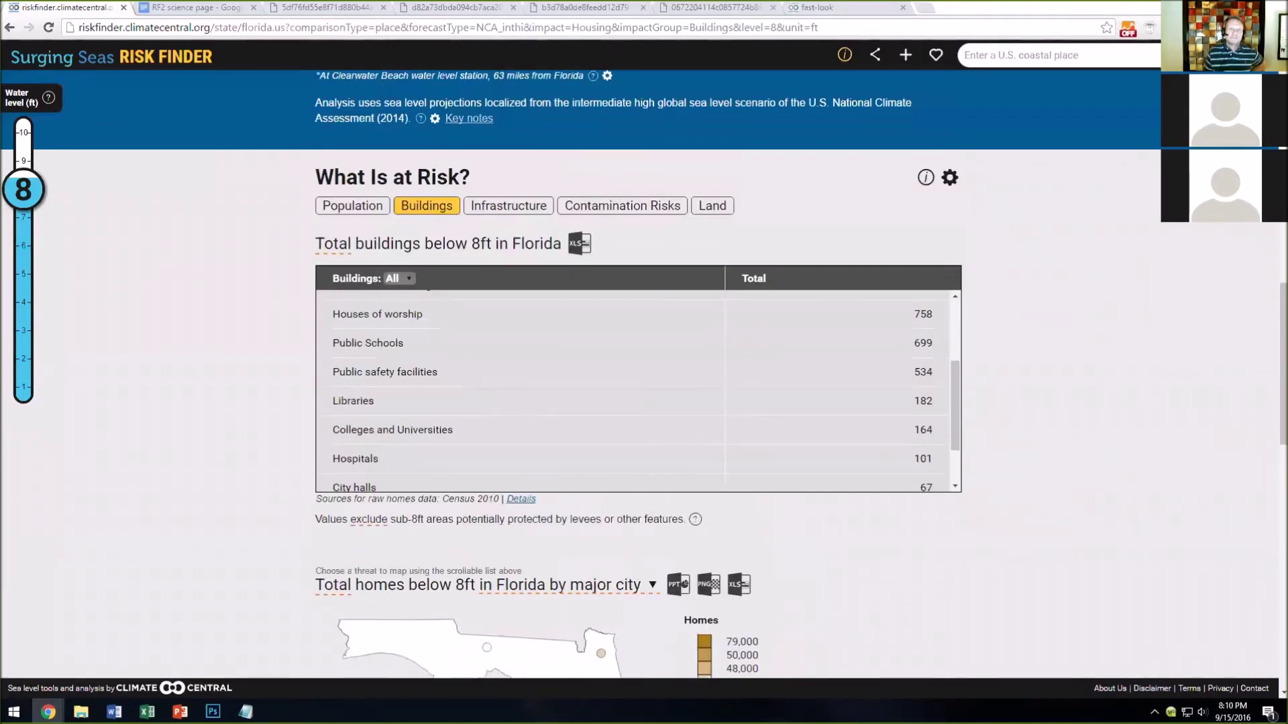
scroll(480, 278, down, 4)
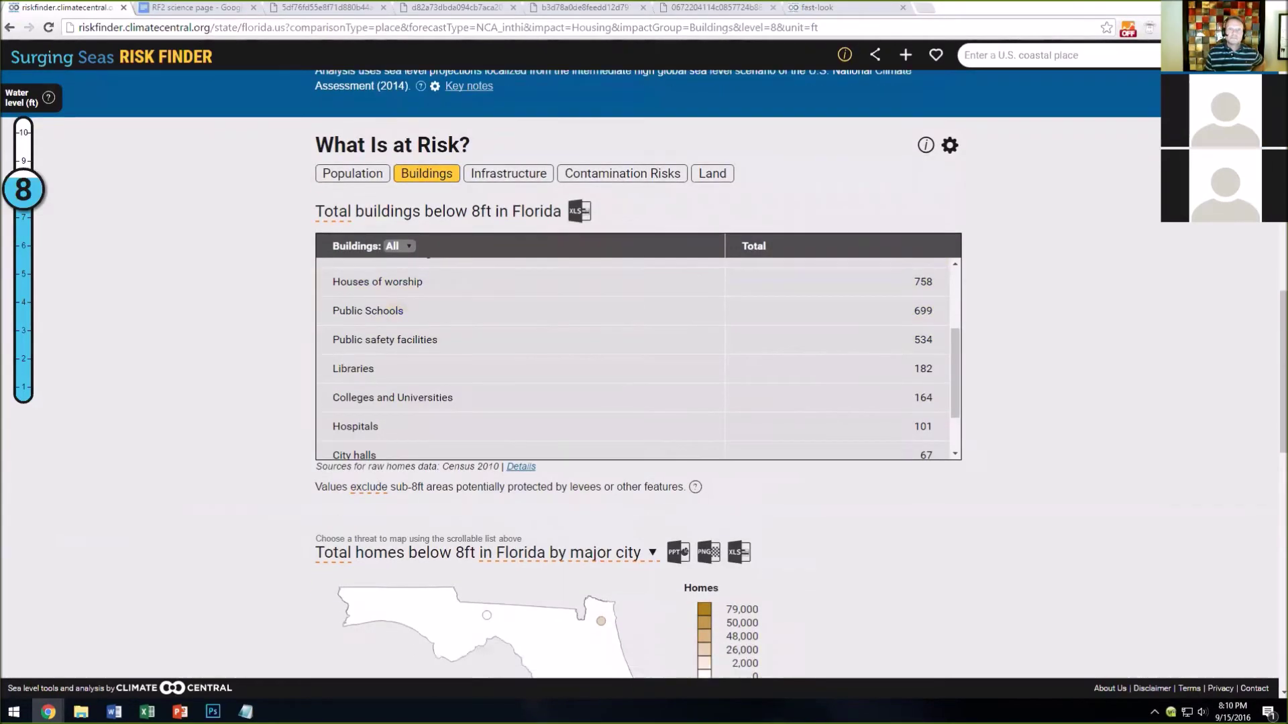
scroll(638, 375, down, 1)
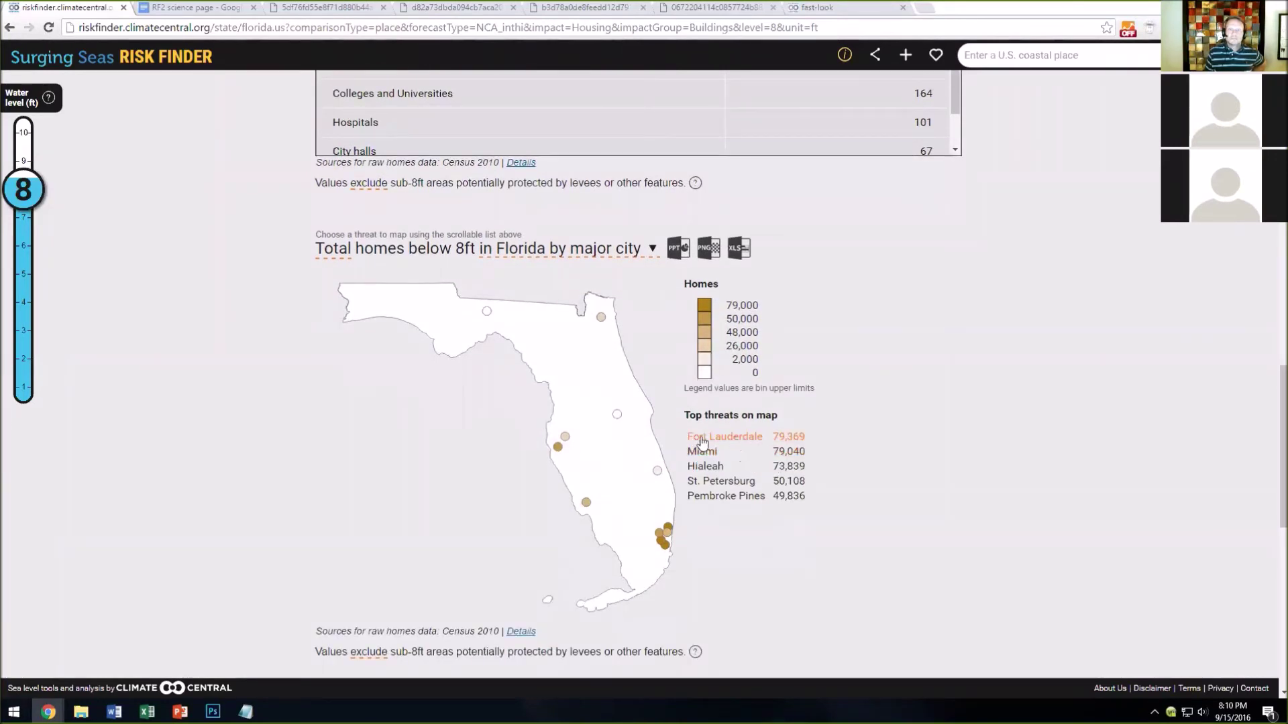
click(25, 303)
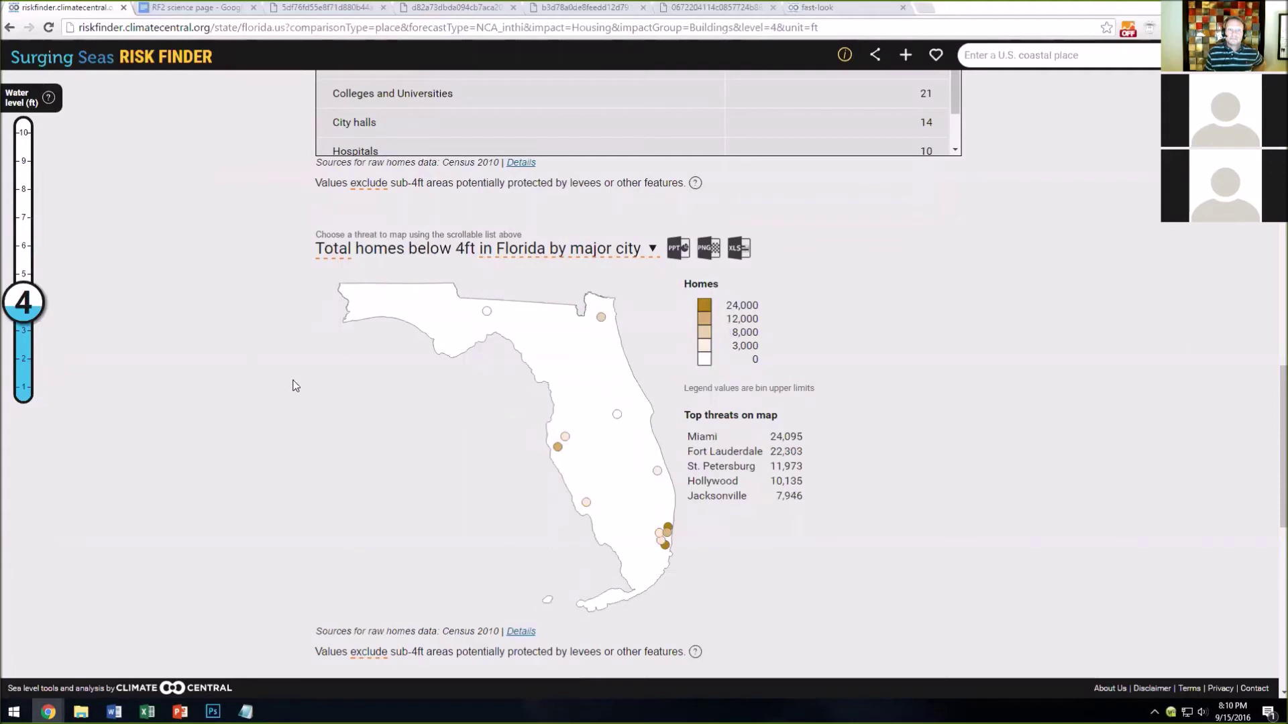
Show Florida's population at risk and drag the water level from 4 to 3 ft.
scroll(778, 437, up, 2)
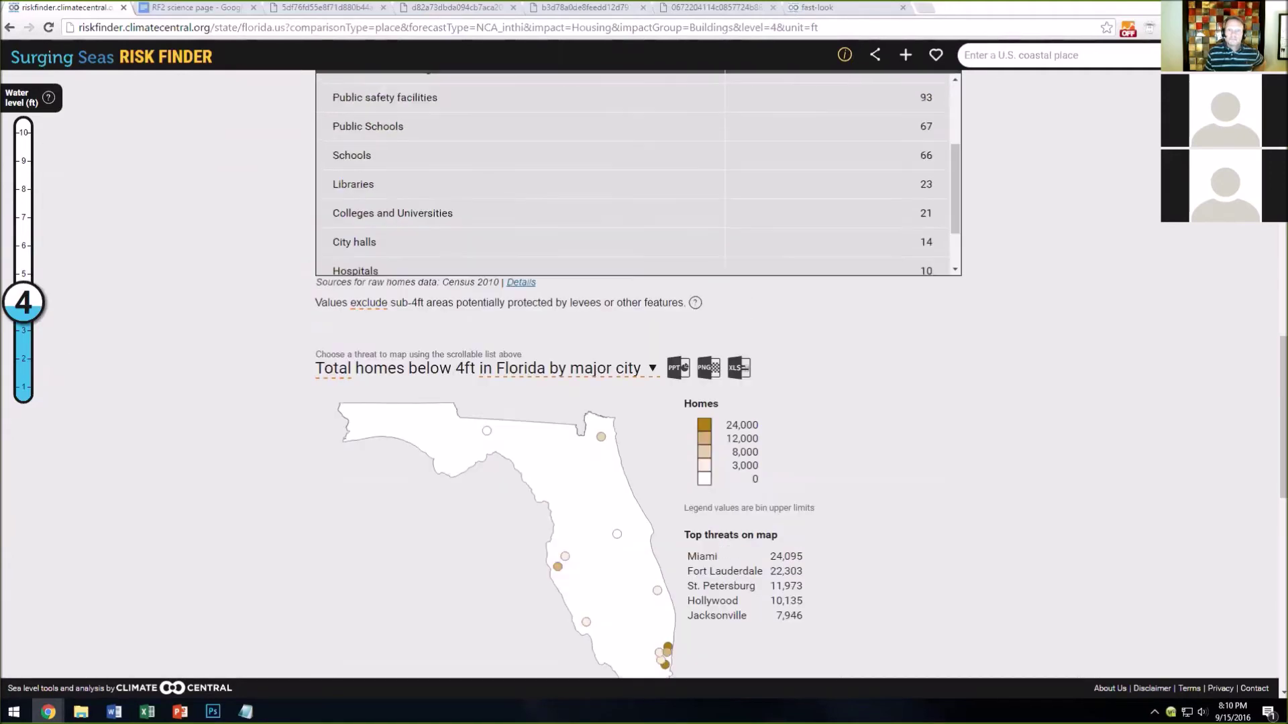
scroll(489, 253, up, 3)
click(359, 141)
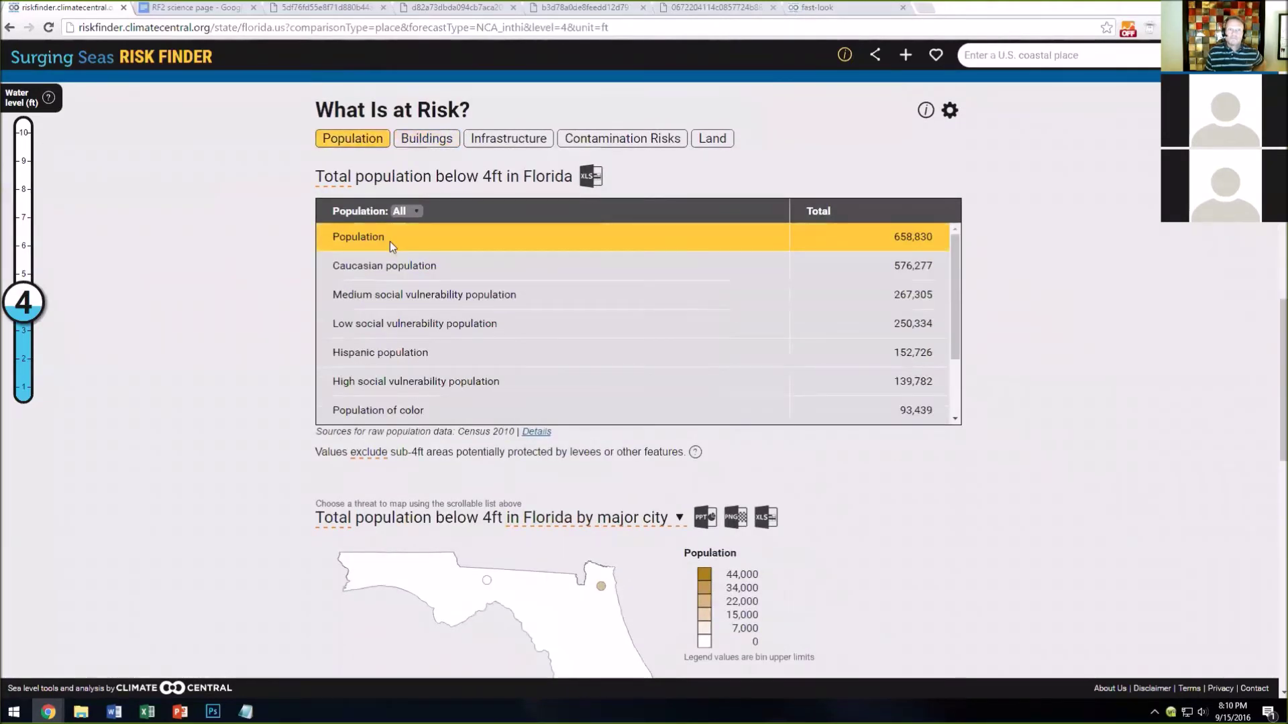
scroll(604, 324, down, 3)
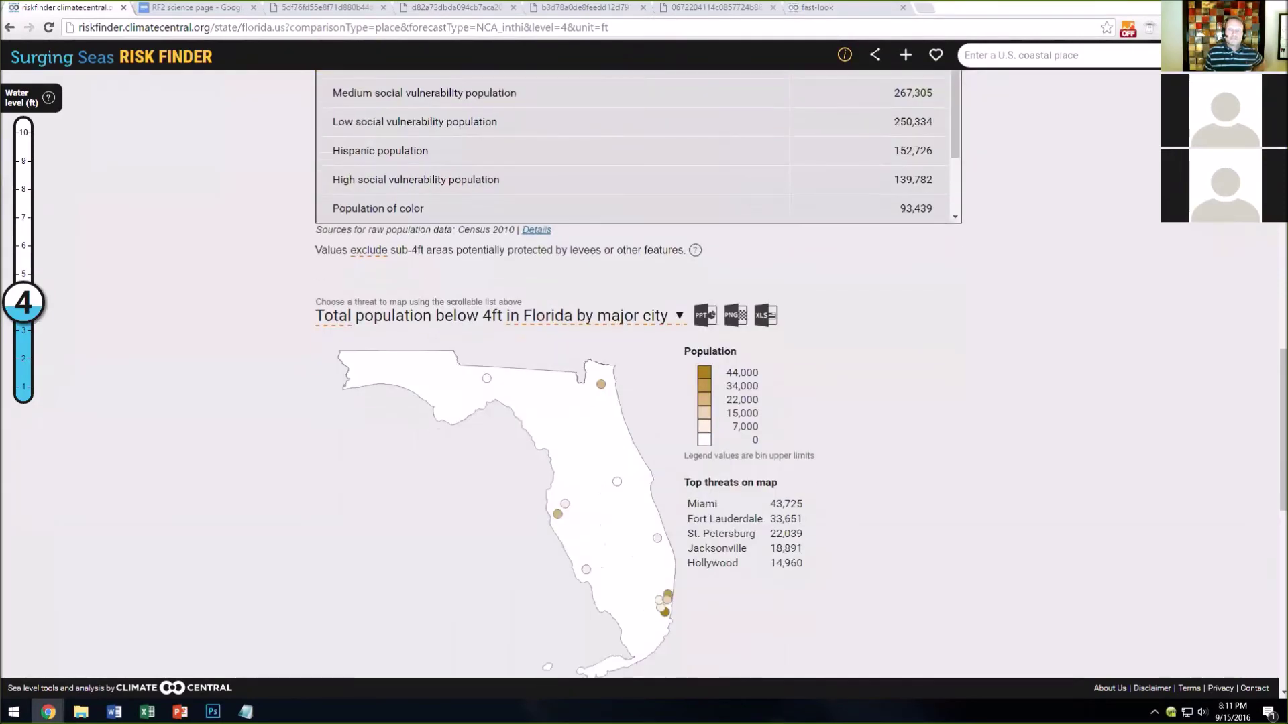
scroll(637, 376, down, 1)
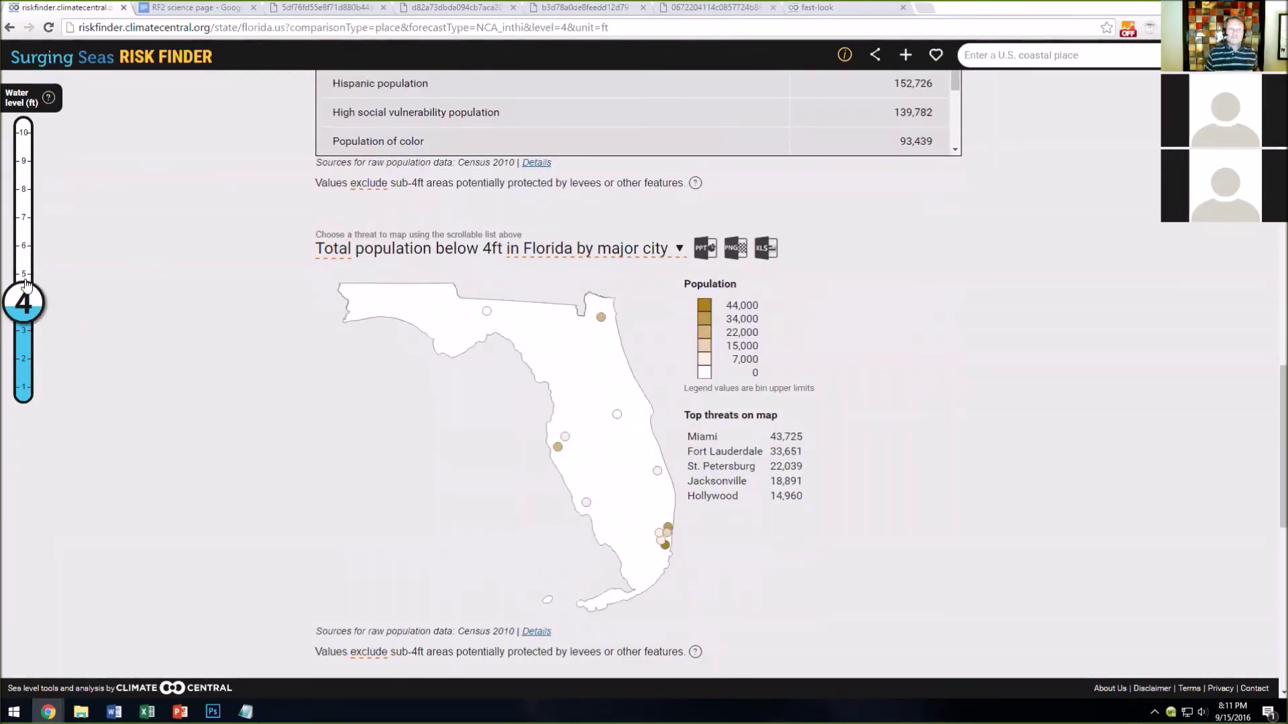
drag(25, 283, 24, 332)
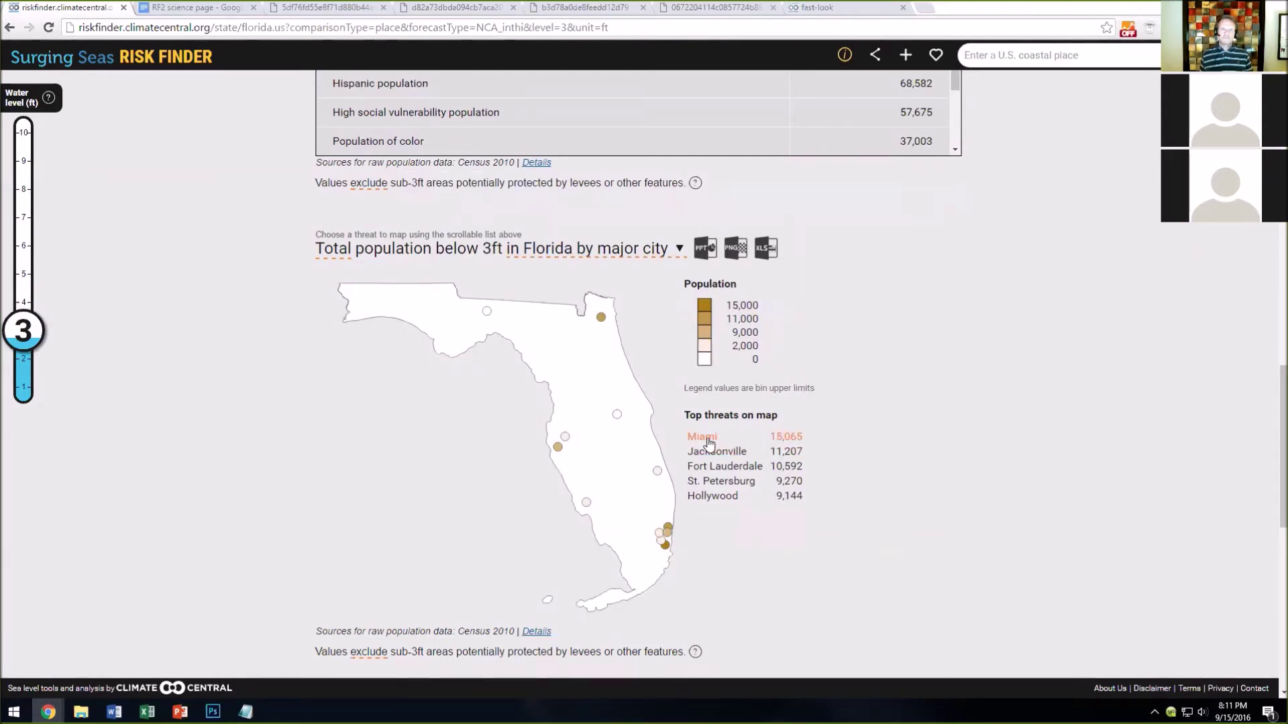
scroll(801, 377, up, 1)
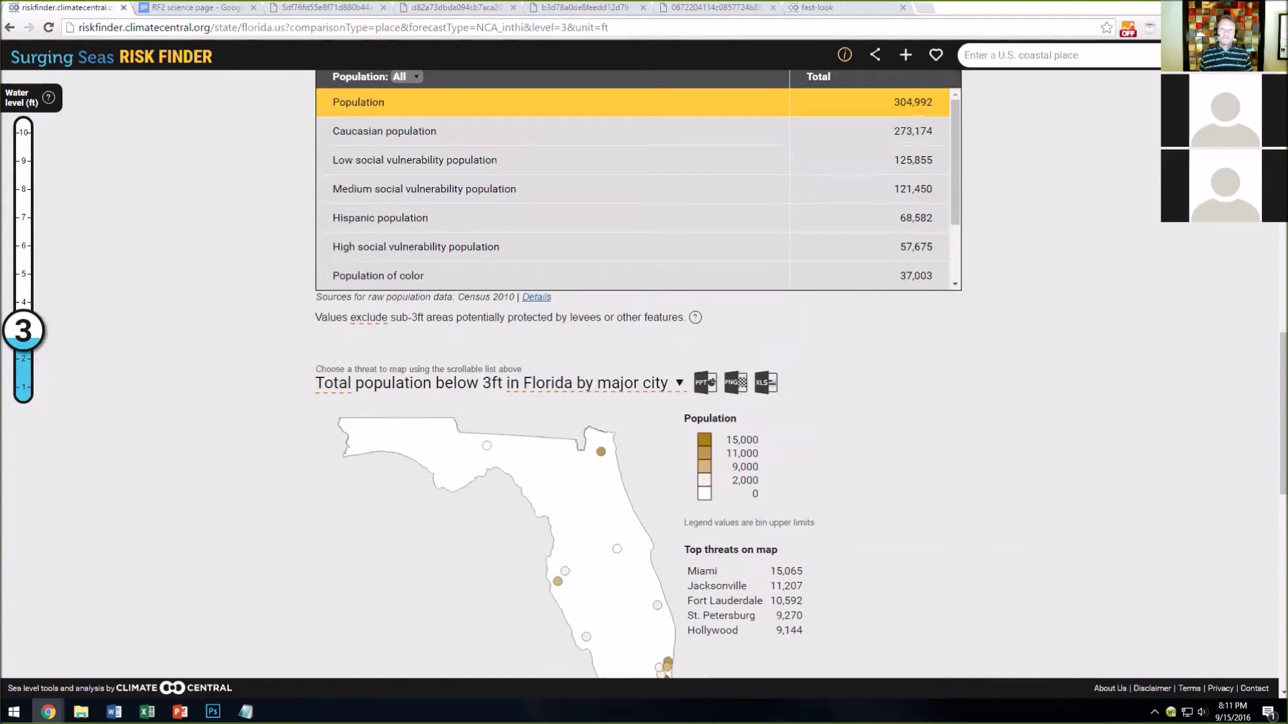
Break Florida's at-risk population map down by congressional district.
click(656, 386)
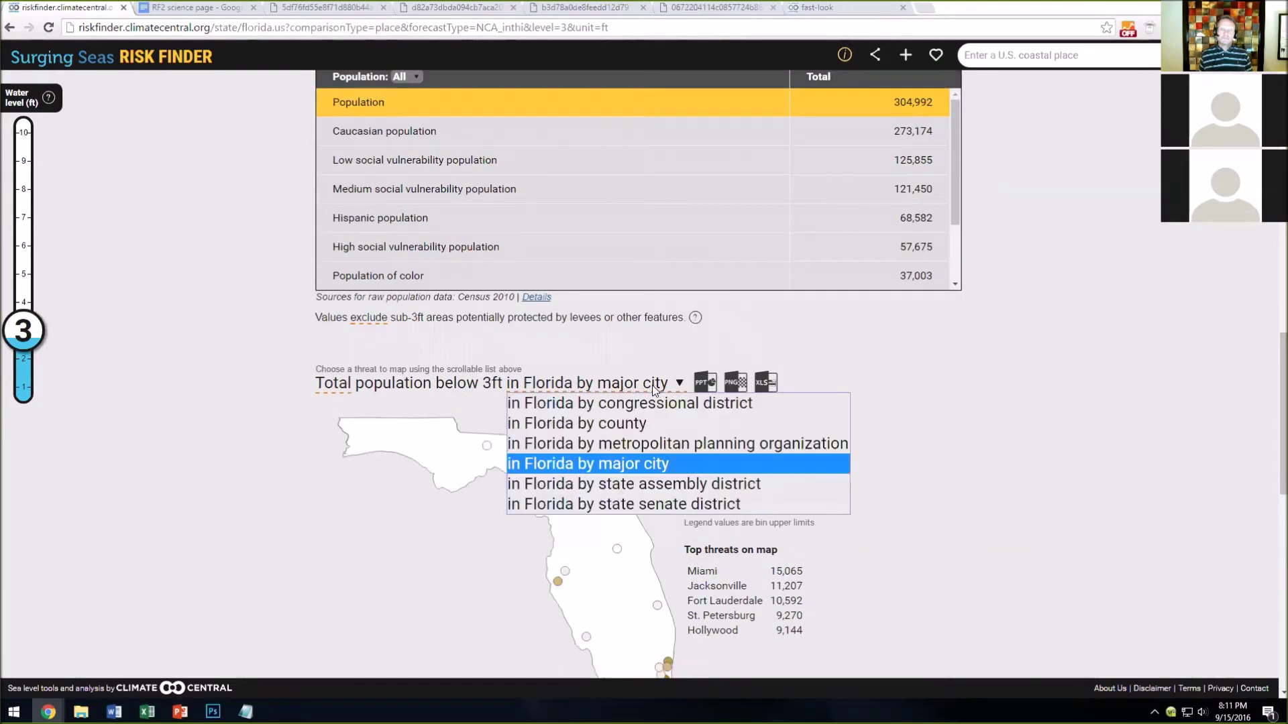
click(647, 403)
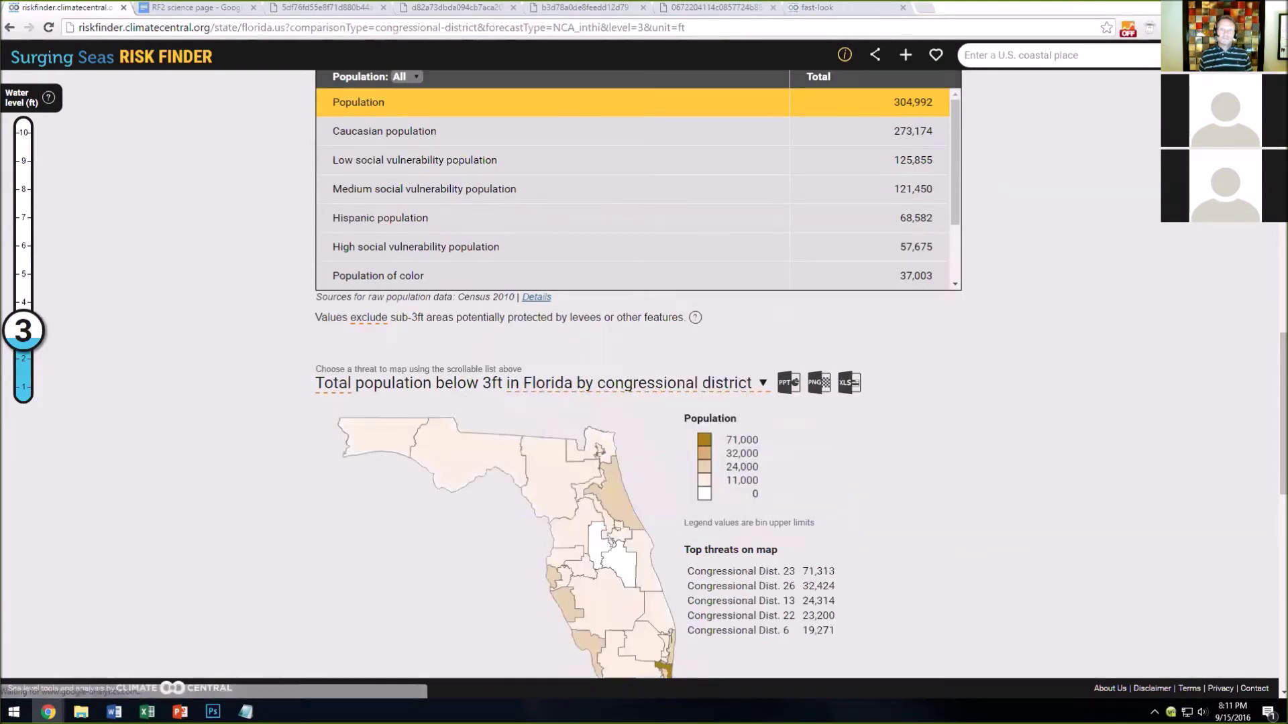
scroll(637, 376, down, 2)
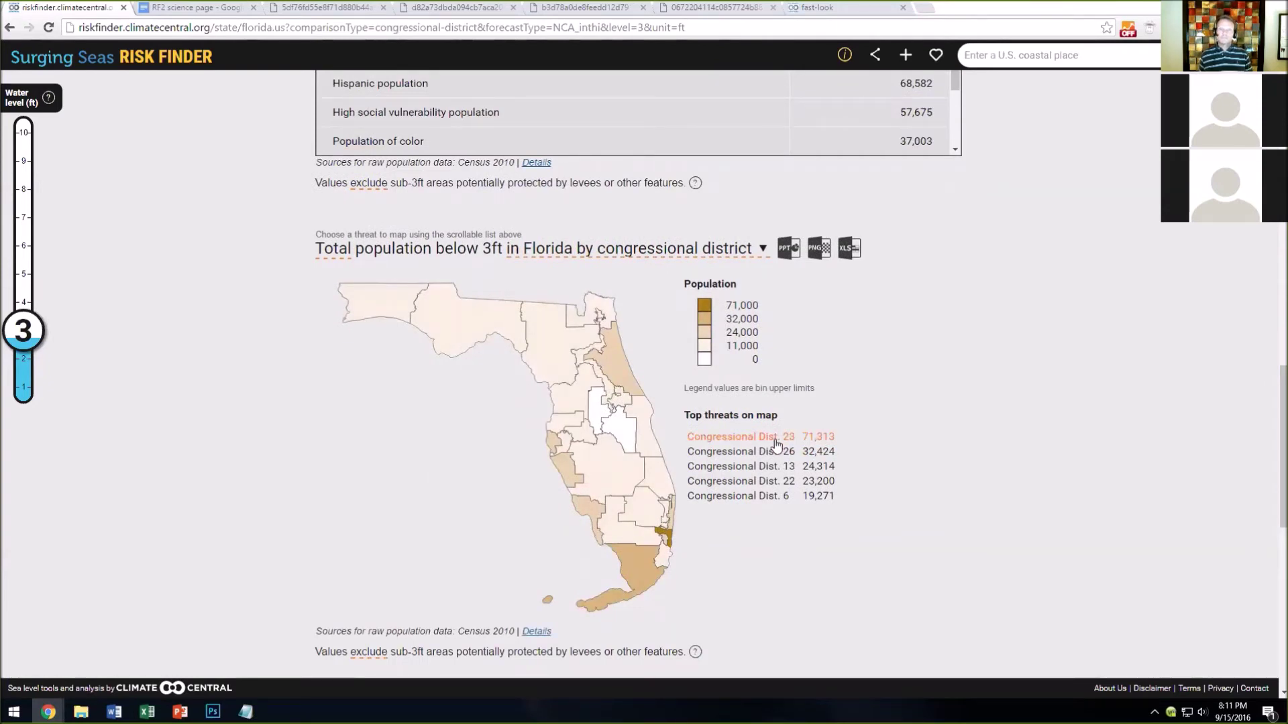
Compare 5 ft and 10 ft water levels, settle on 4 ft, and scroll to Reducing Your Risk.
click(23, 274)
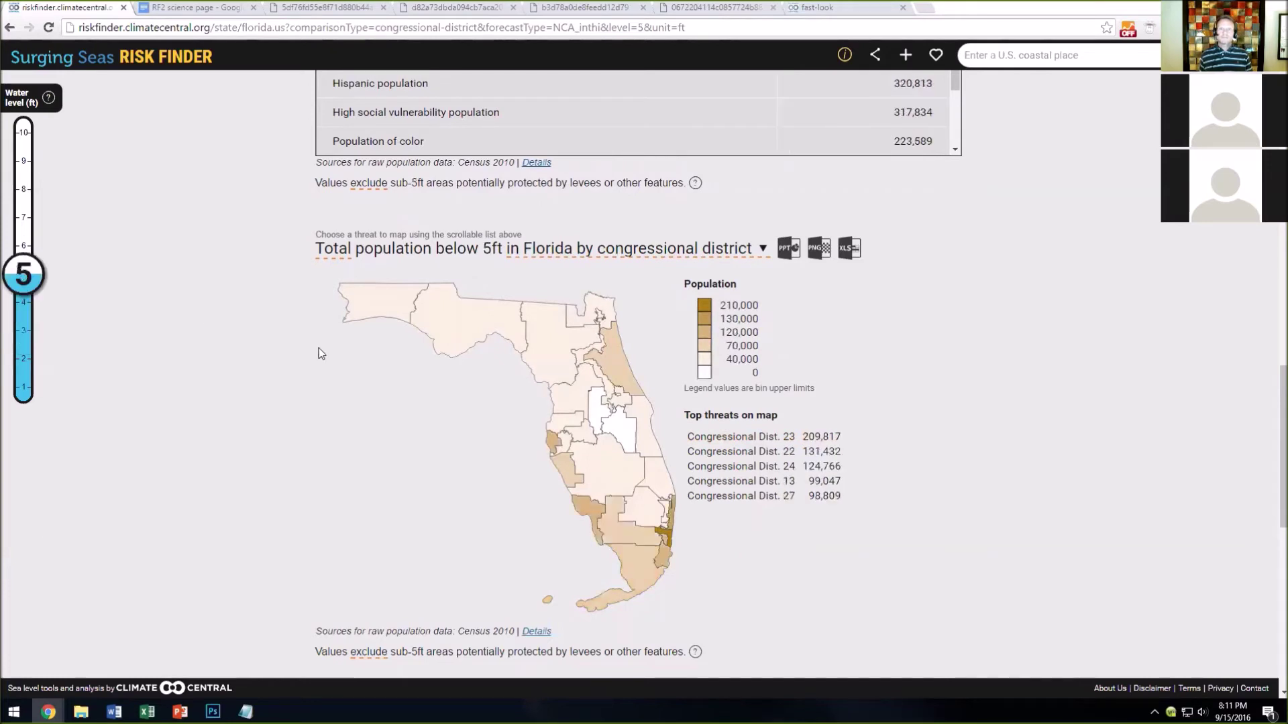
click(21, 131)
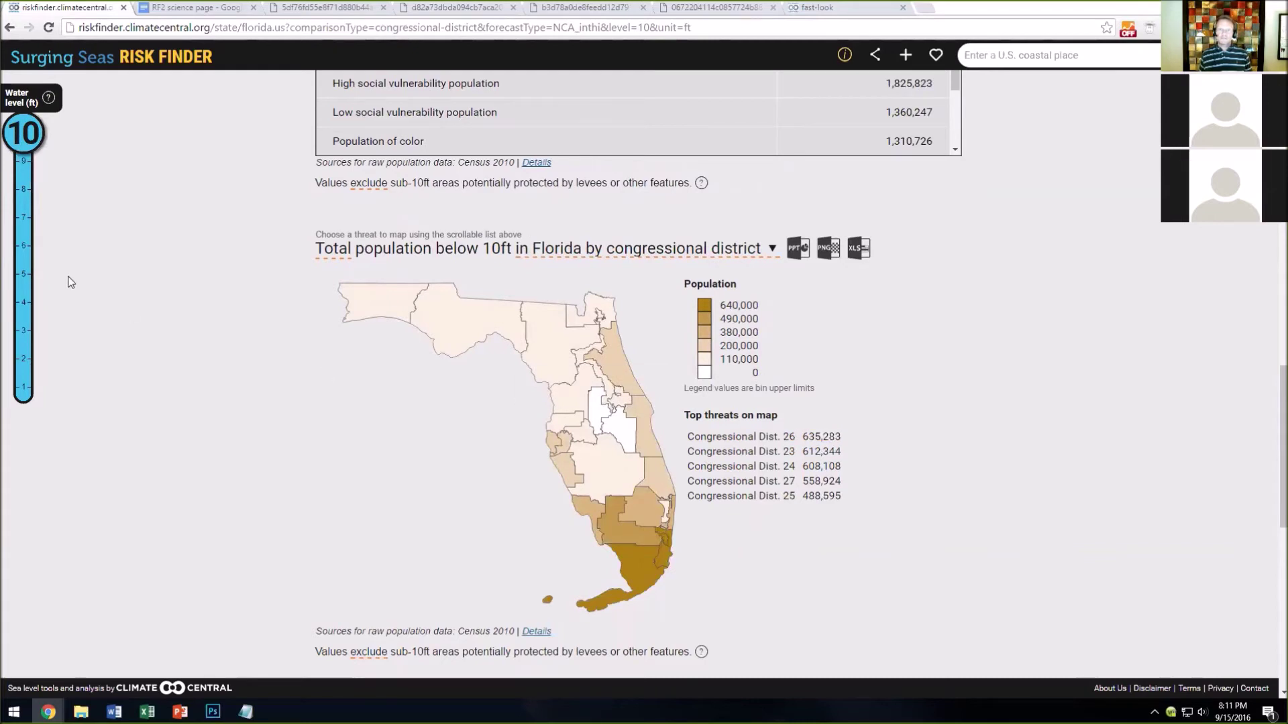
click(29, 287)
click(27, 307)
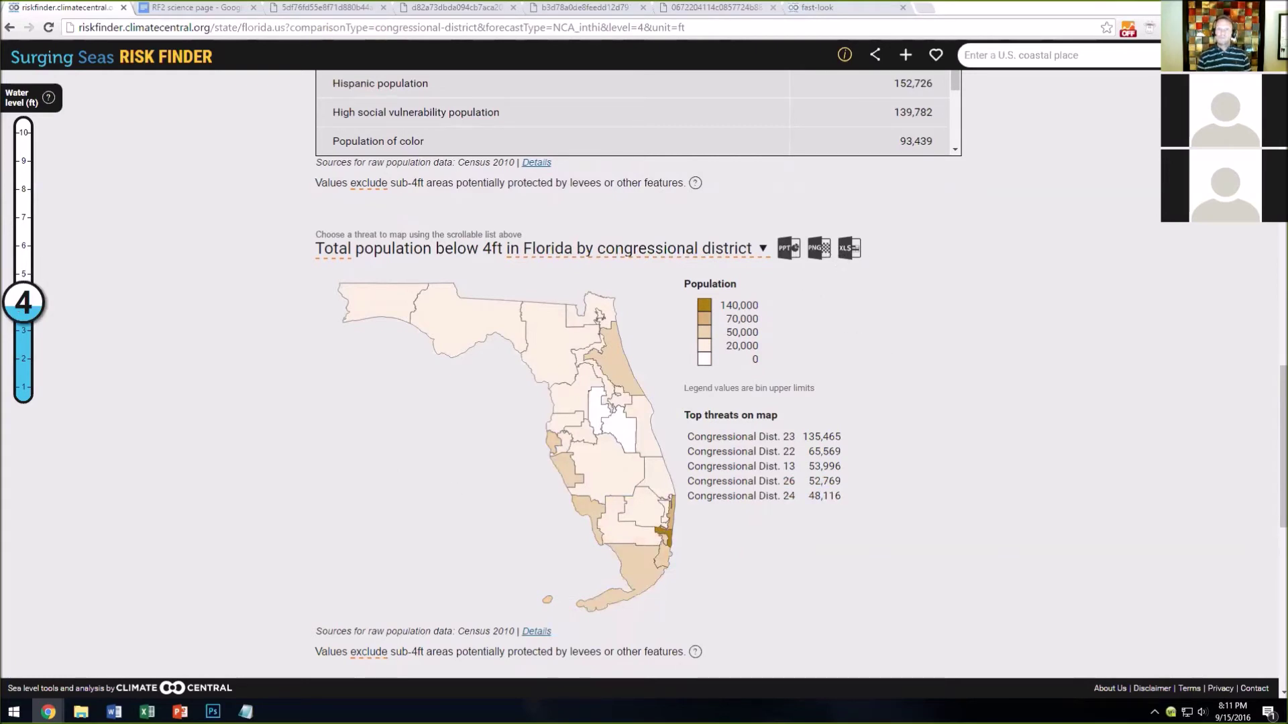
scroll(738, 403, up, 1)
scroll(636, 487, down, 2)
mouse_move(636, 486)
scroll(636, 486, down, 3)
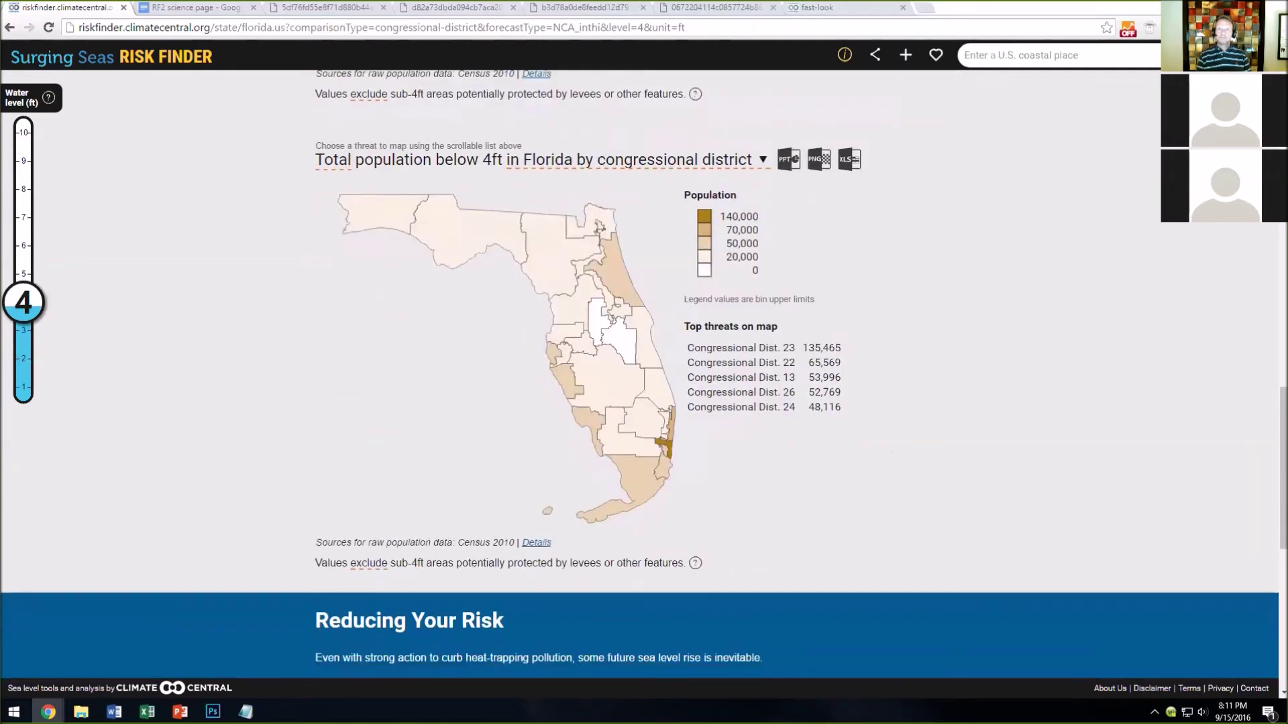
scroll(562, 436, down, 4)
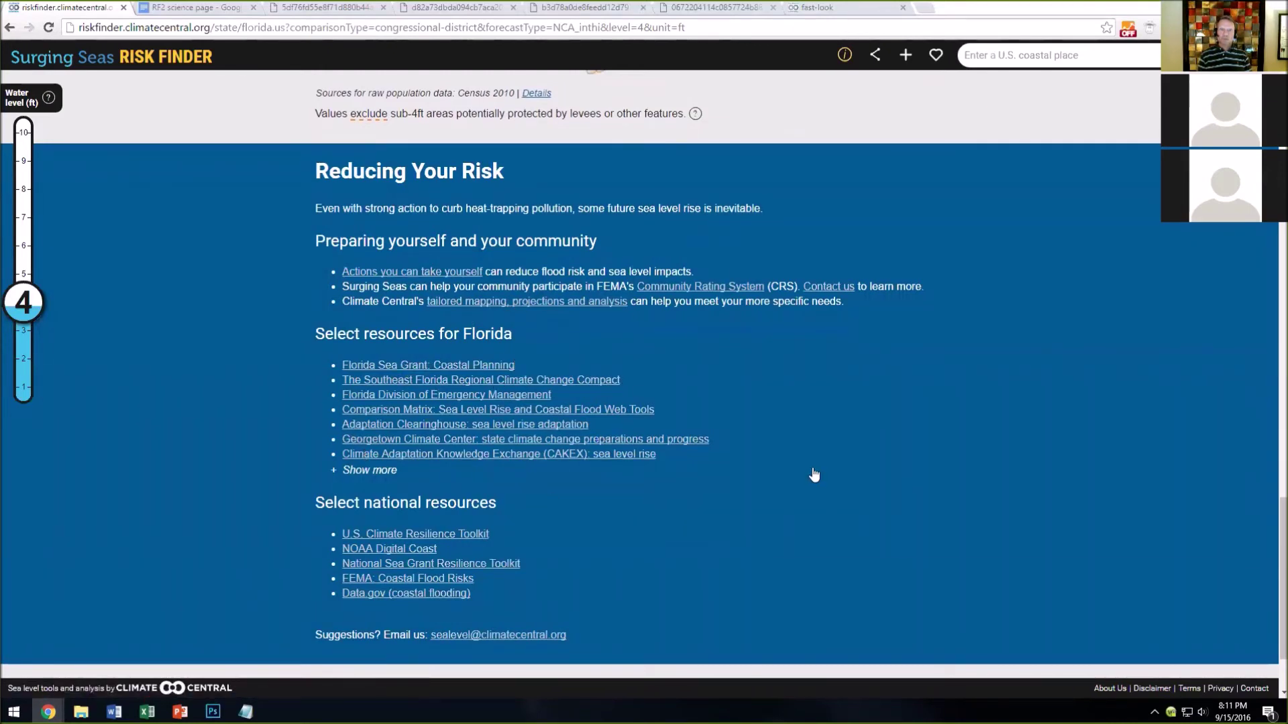
Step through the Level 1, 2 and 3 self-help actions, then return to the Risk Finder tab.
click(461, 272)
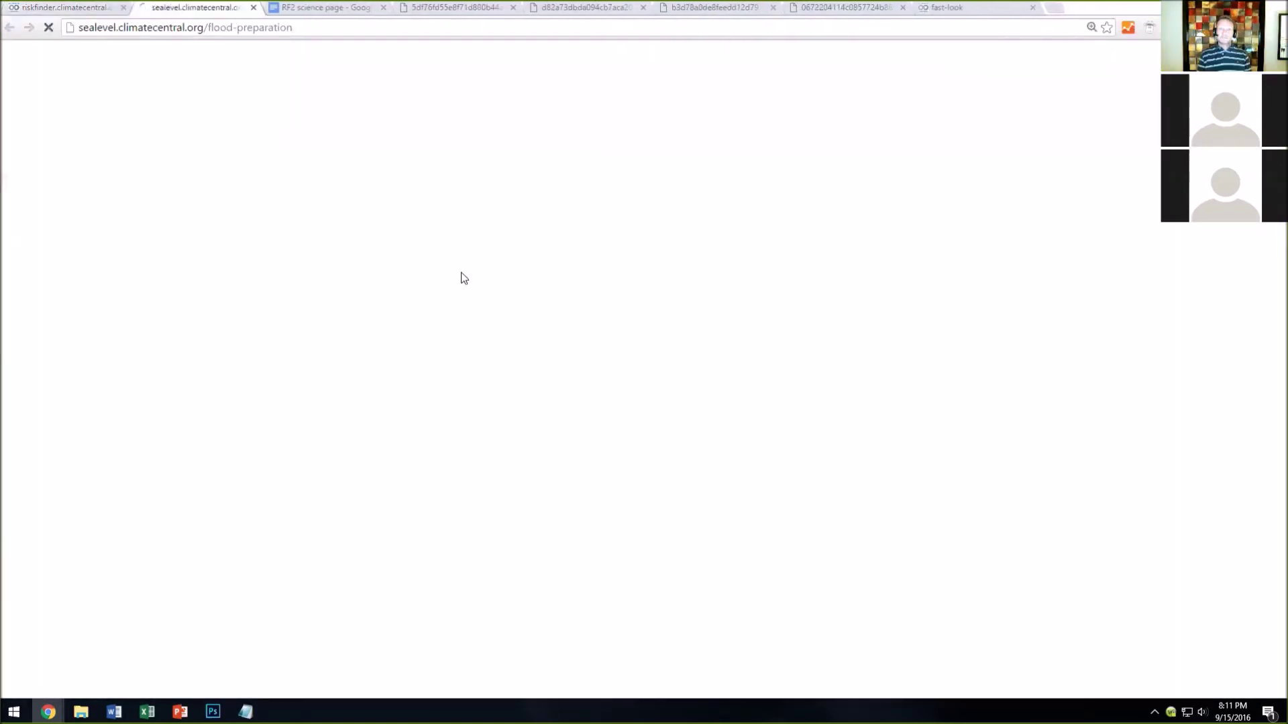
click(445, 331)
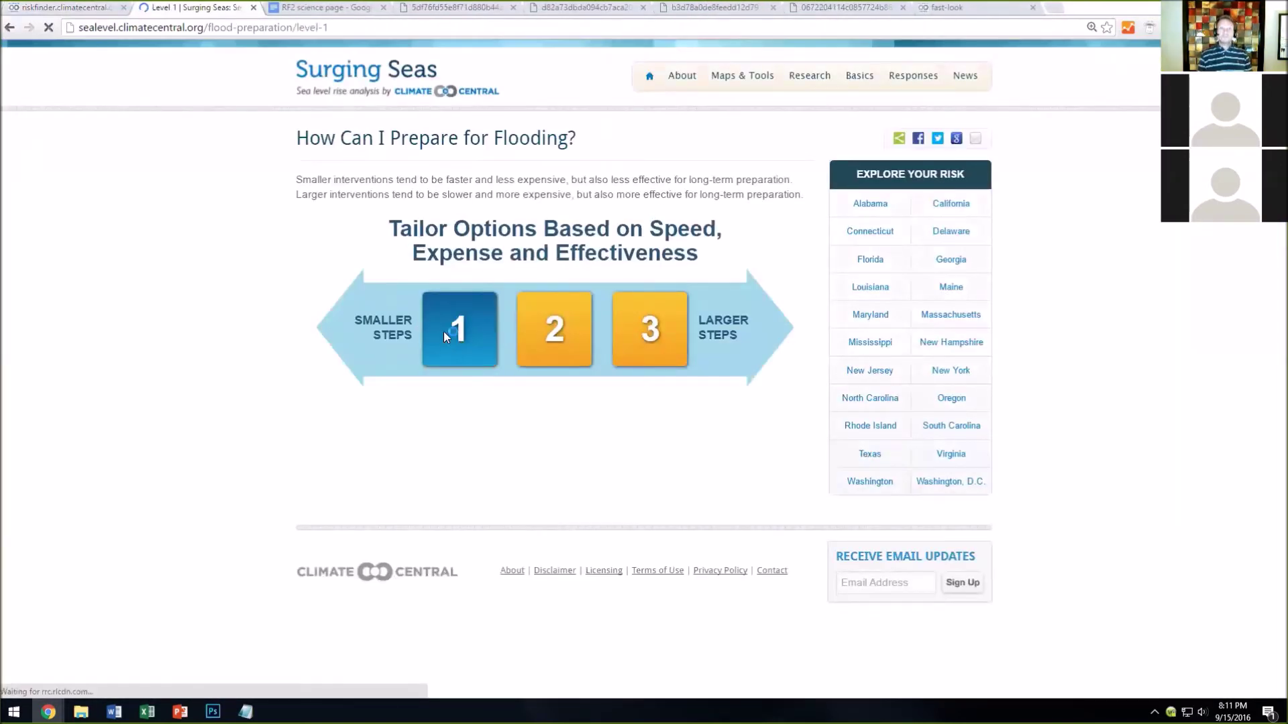
click(714, 138)
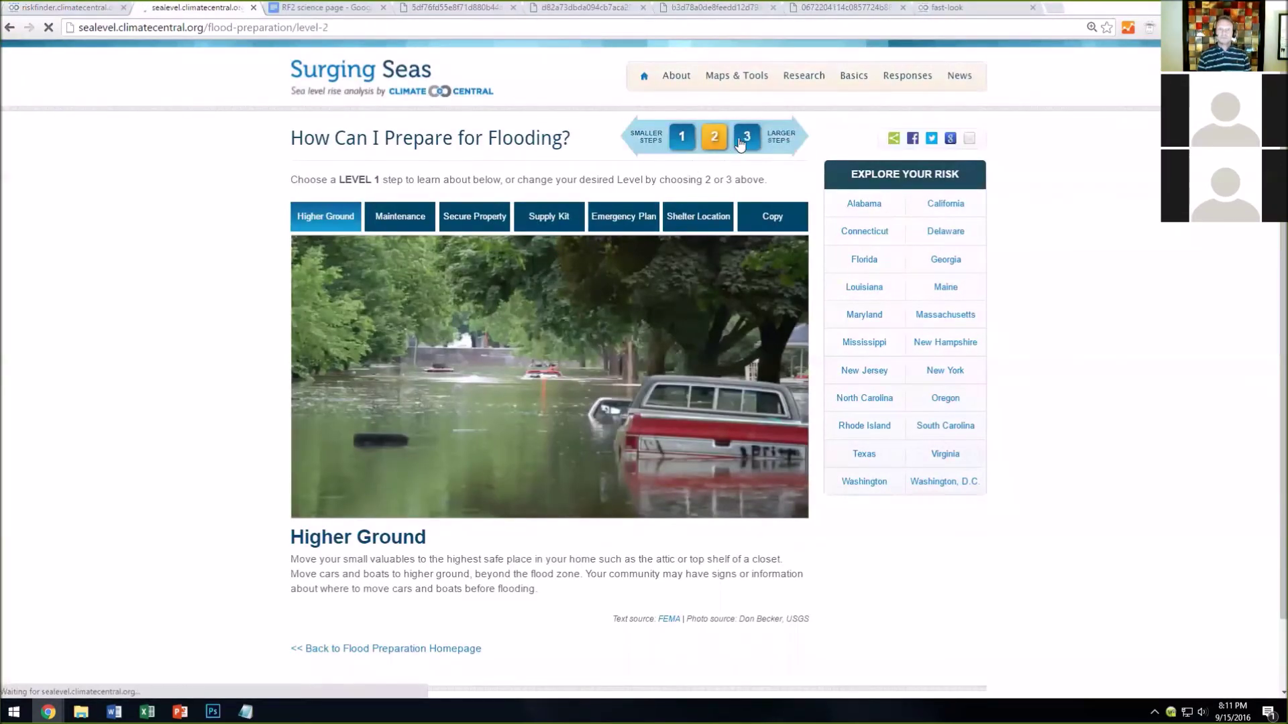
click(746, 137)
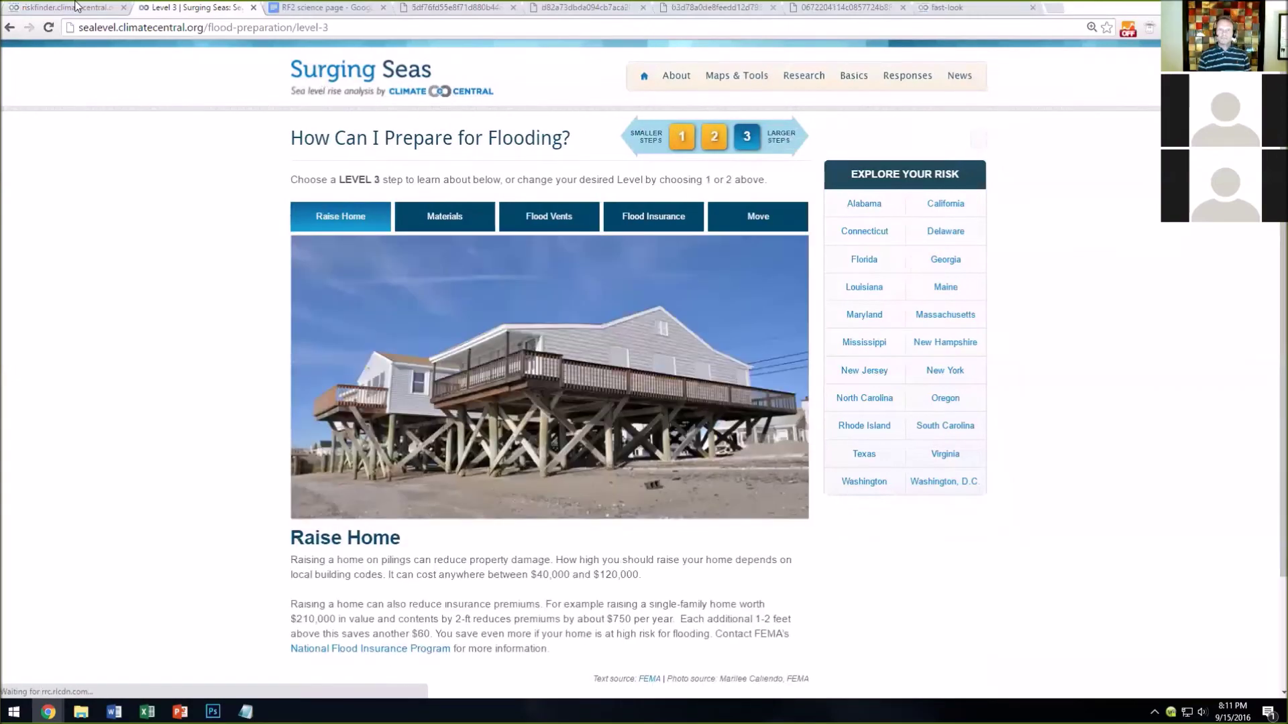
key(ctrl+shift+Tab)
scroll(644, 375, up, 15)
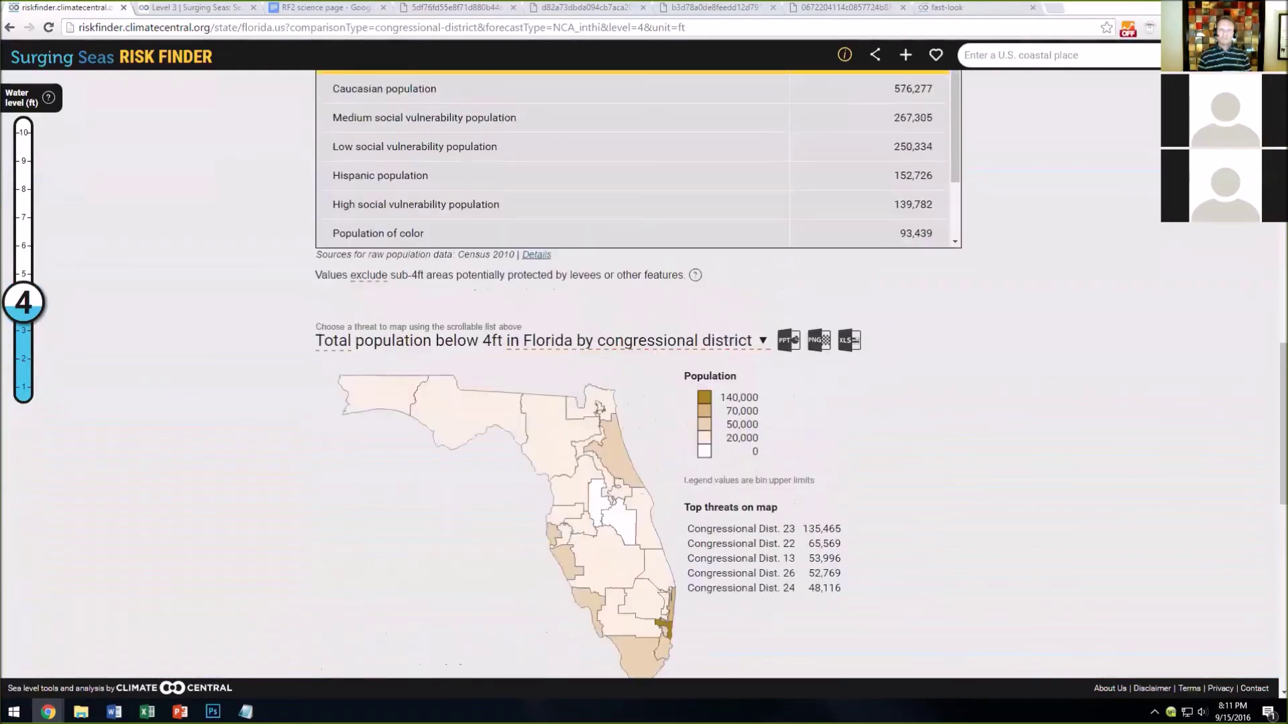
Map Florida's at-risk population by county and open Broward County's page.
scroll(643, 375, up, 9)
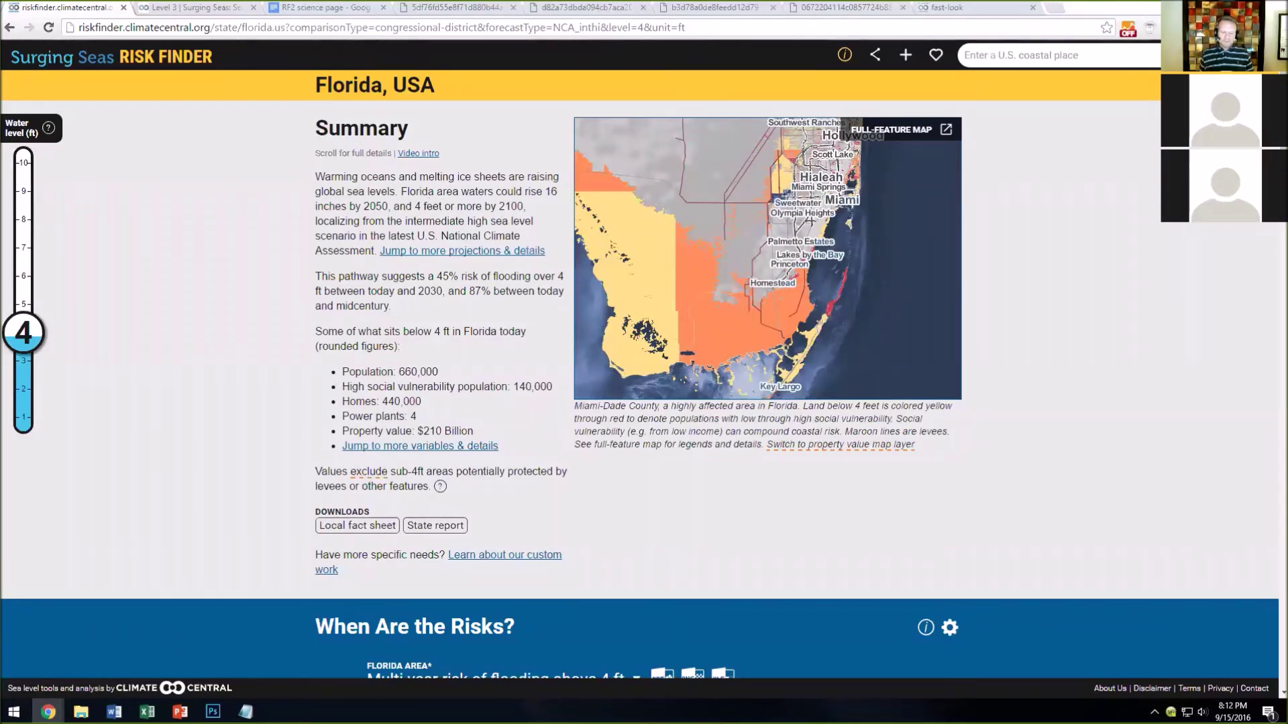
scroll(728, 475, down, 15)
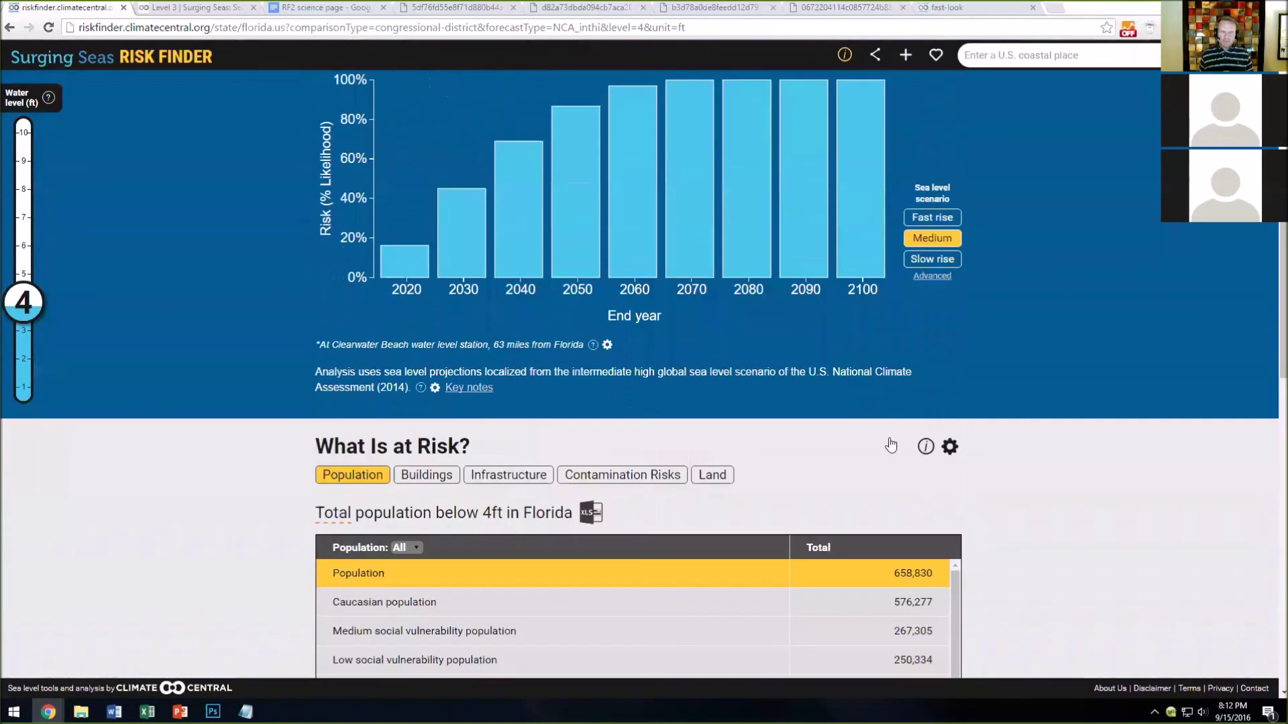
scroll(666, 315, down, 5)
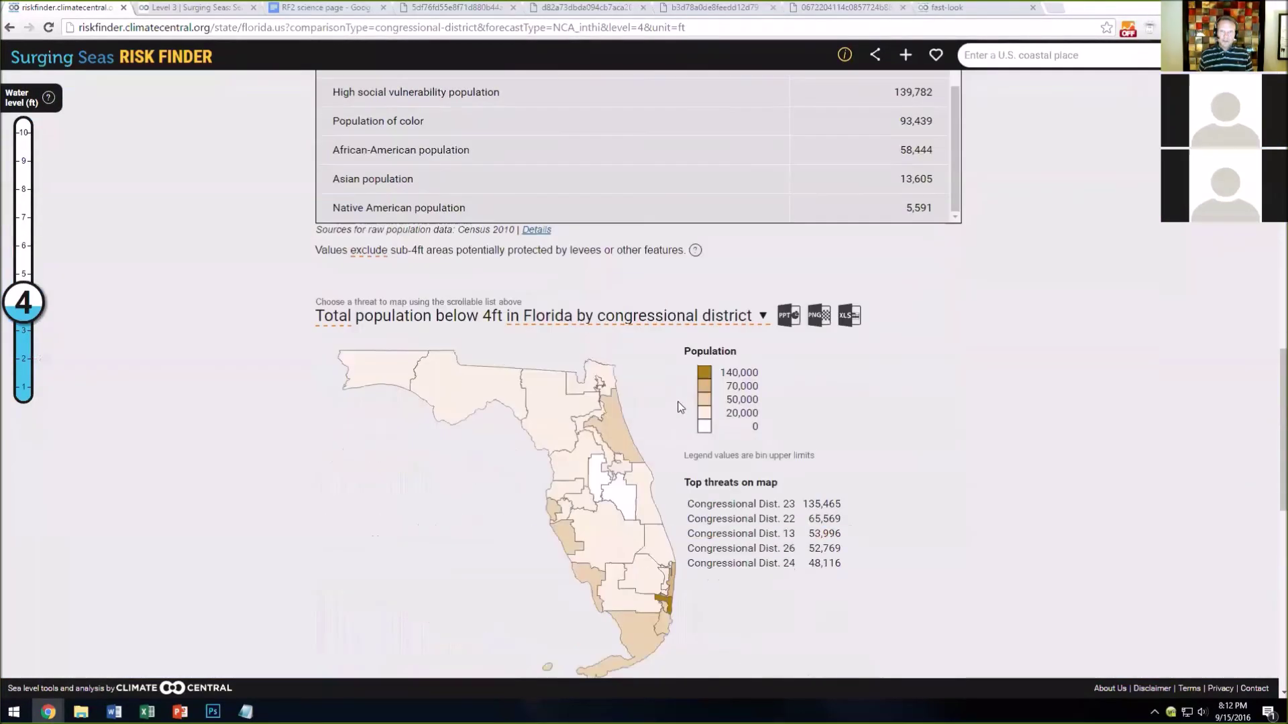
click(667, 315)
click(632, 357)
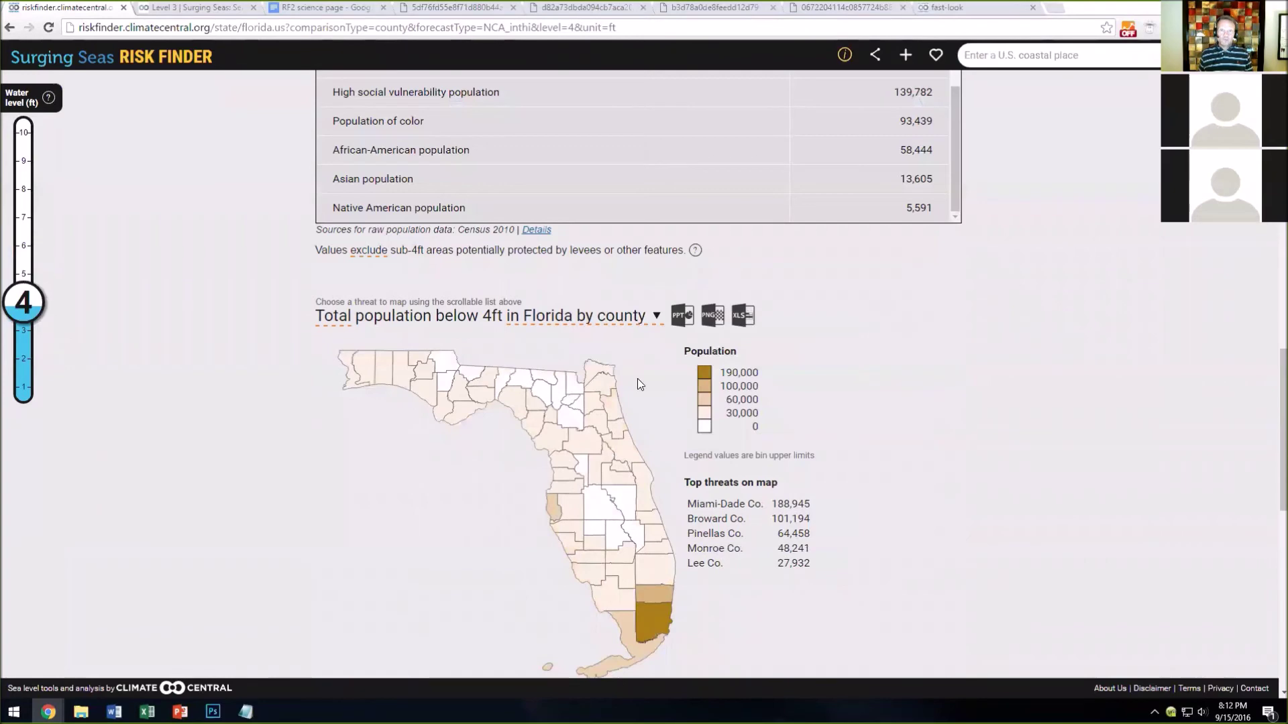
click(654, 594)
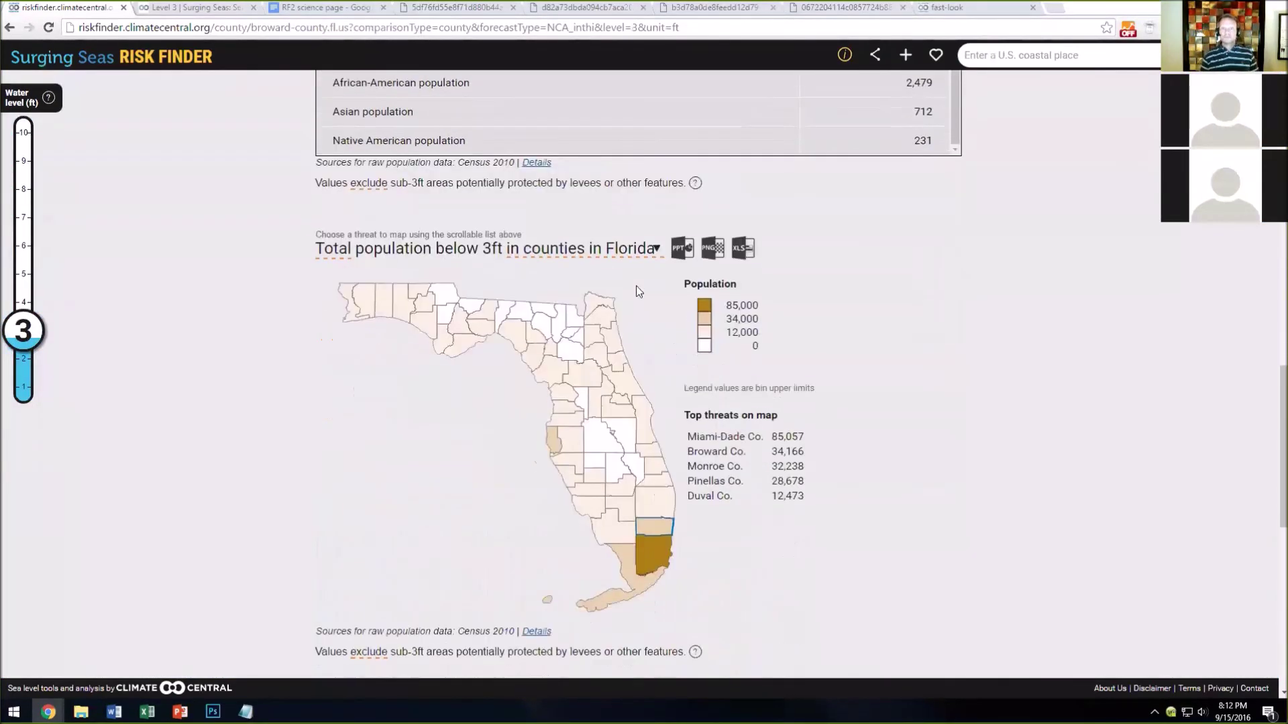
Break Broward County down by zip code and open the ZIP 33062 page.
click(622, 253)
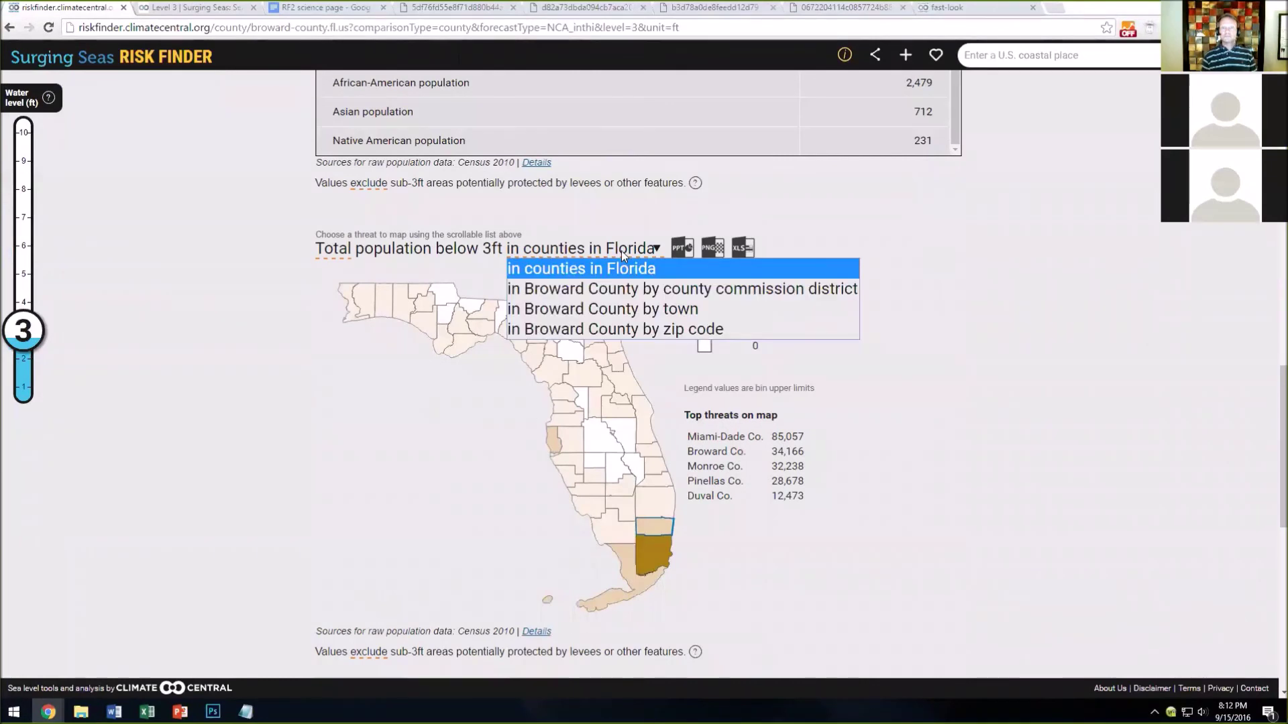
click(623, 327)
mouse_move(663, 380)
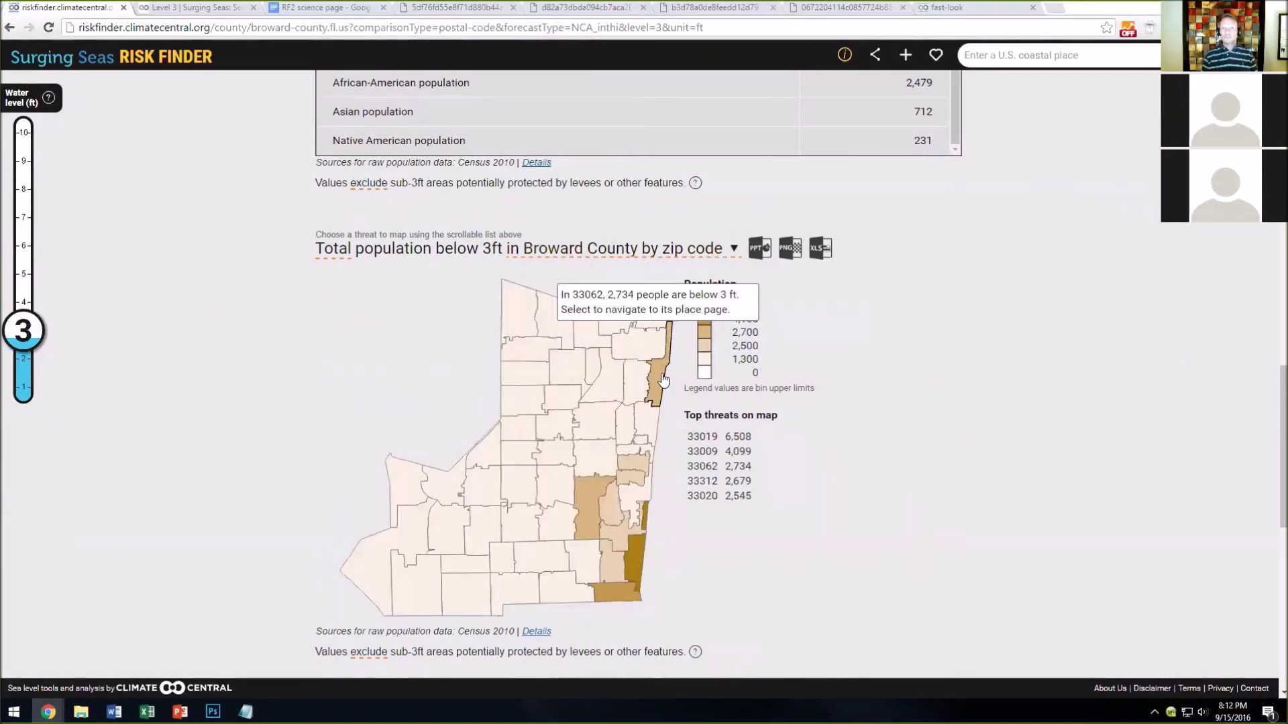
click(663, 379)
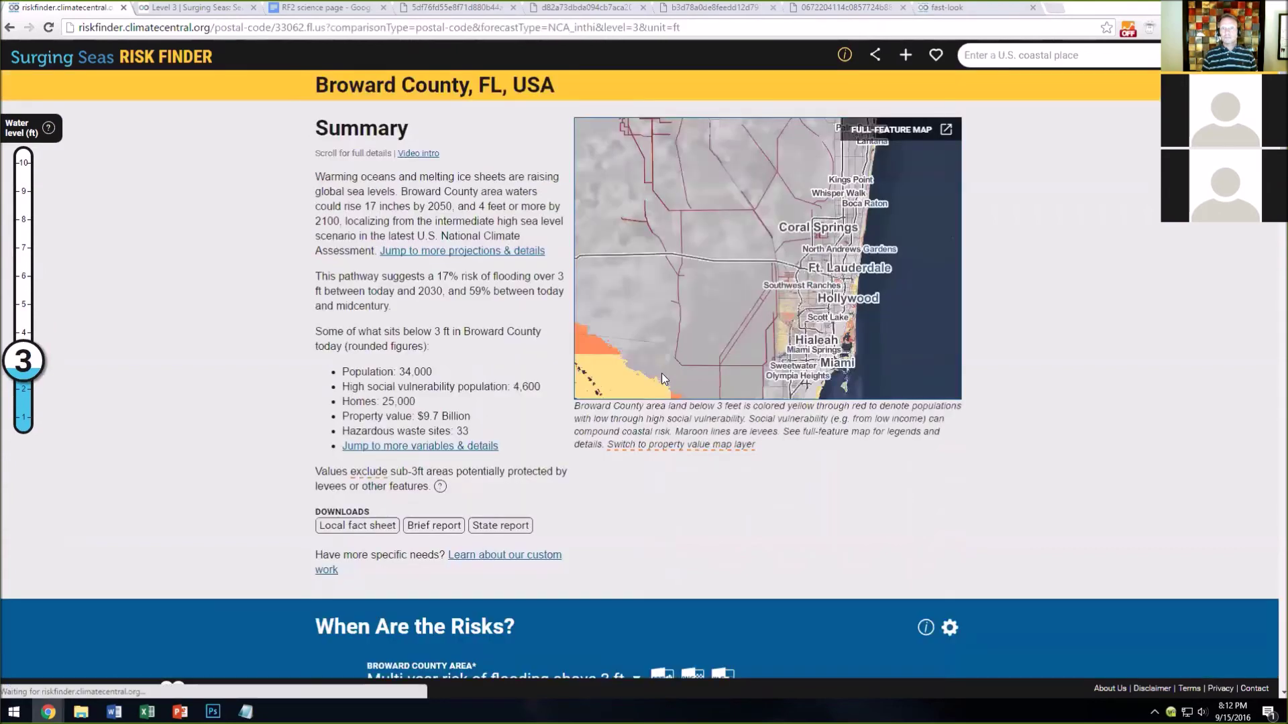
Highlight the 33062 place name and the 2,700 population figure, then clear the highlight.
double_click(341, 86)
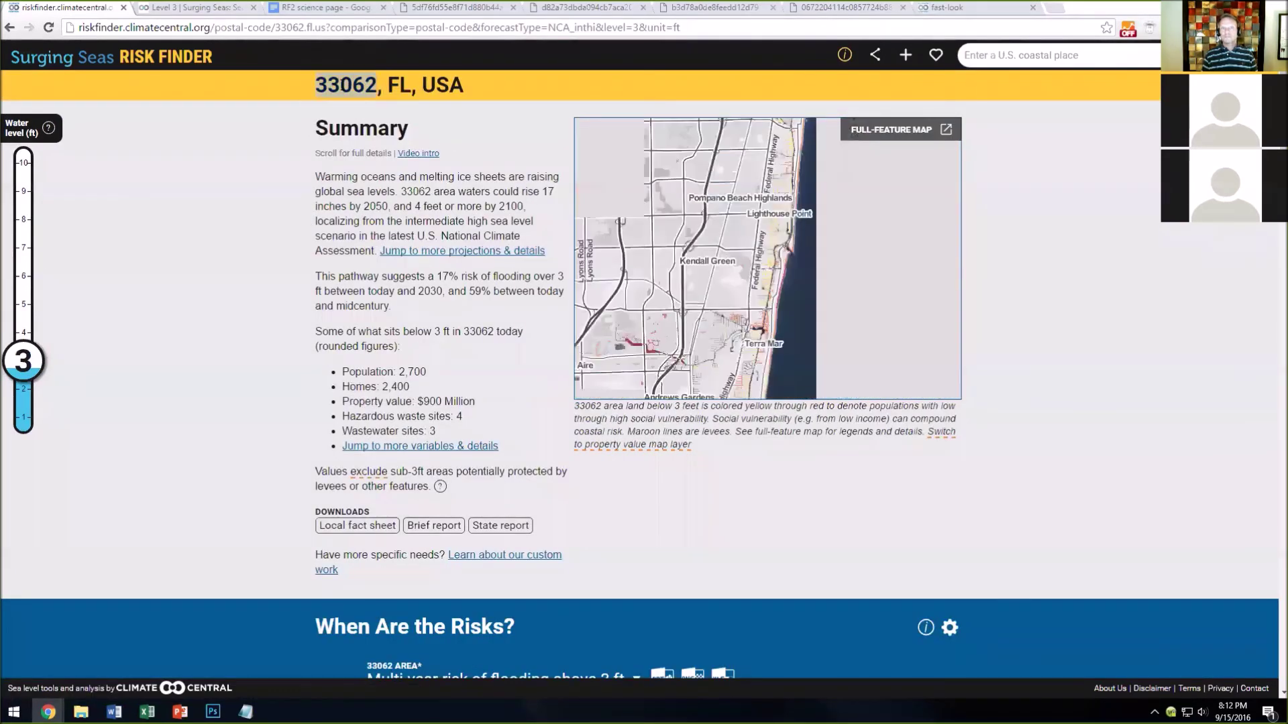
drag(367, 371, 430, 375)
click(403, 373)
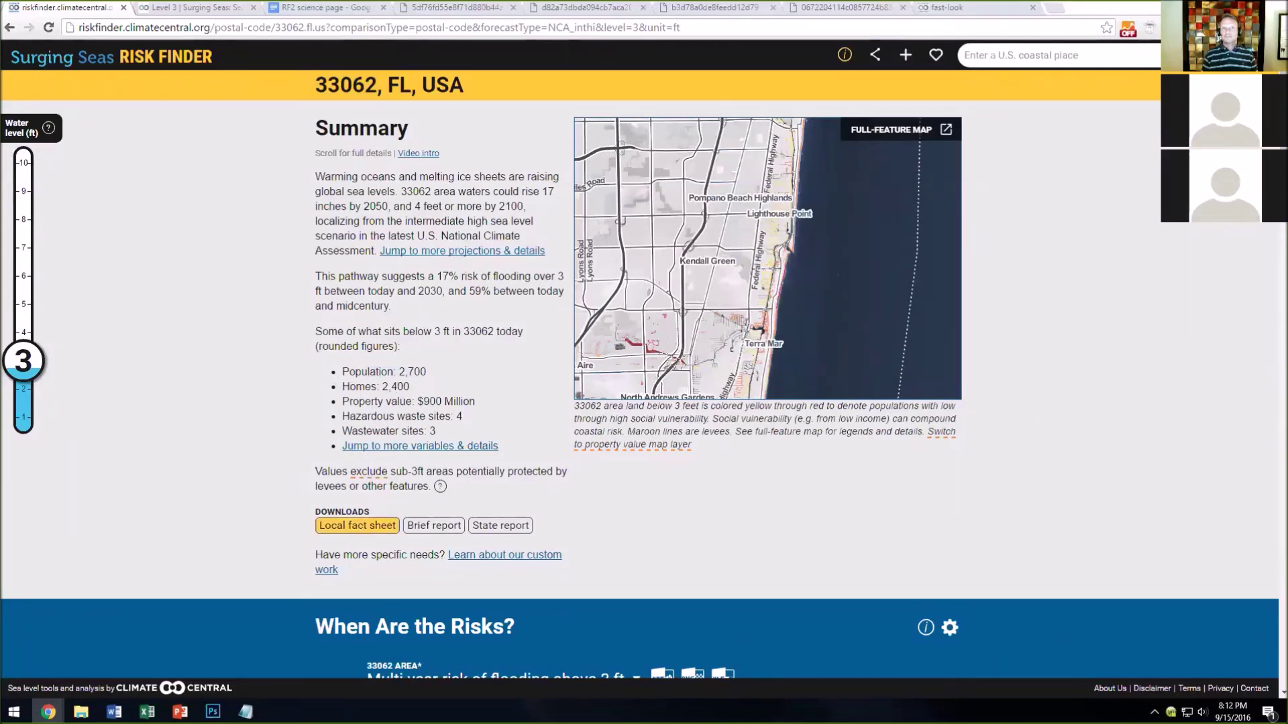
Request the 33062 local fact sheet, dismiss the download offer, and bring up the Charleston County PDF.
click(358, 525)
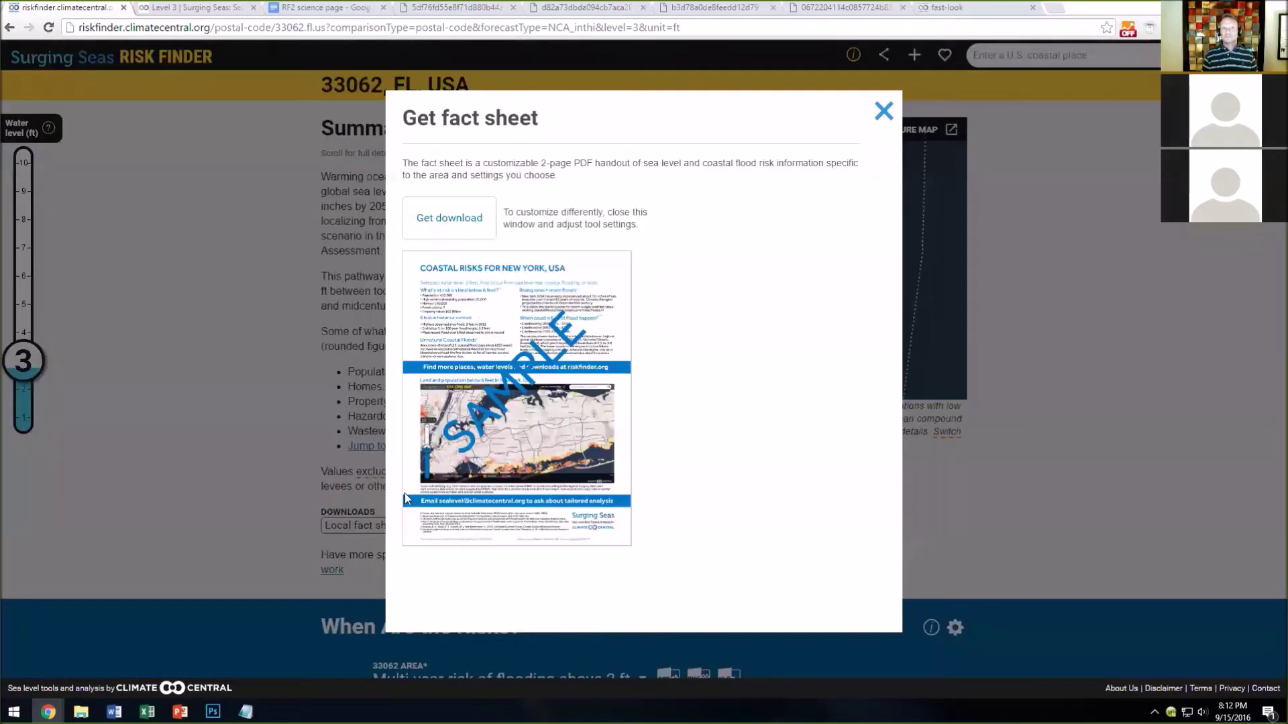
click(883, 111)
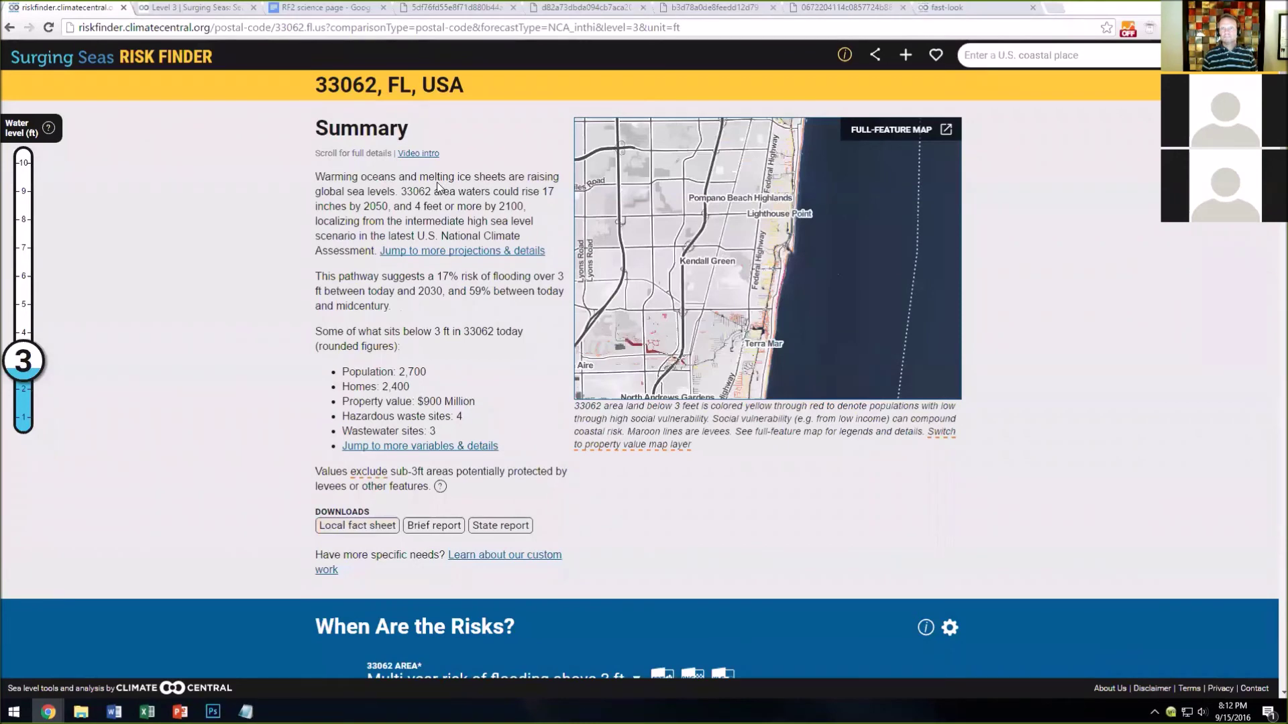
click(448, 8)
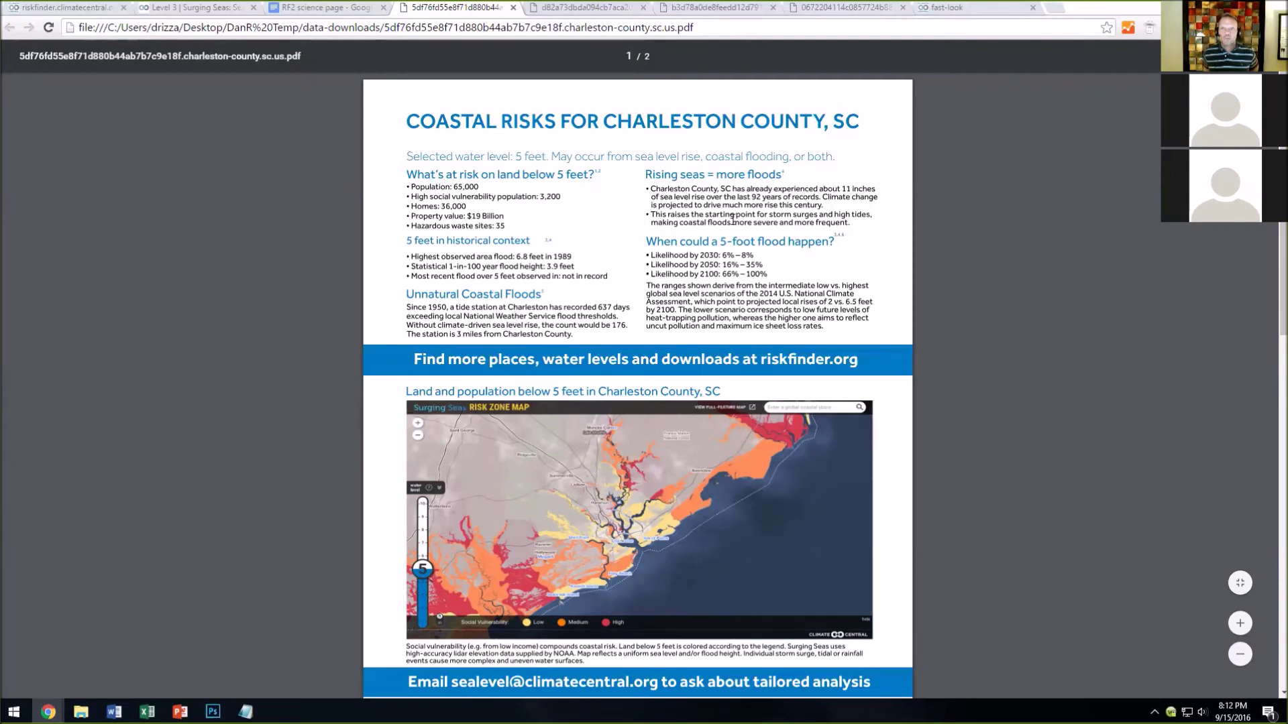
Highlight the 2030 and 2050 flood likelihoods and read down to the FAQs and Reducing Your Risk section.
drag(813, 299, 848, 302)
drag(715, 257, 742, 260)
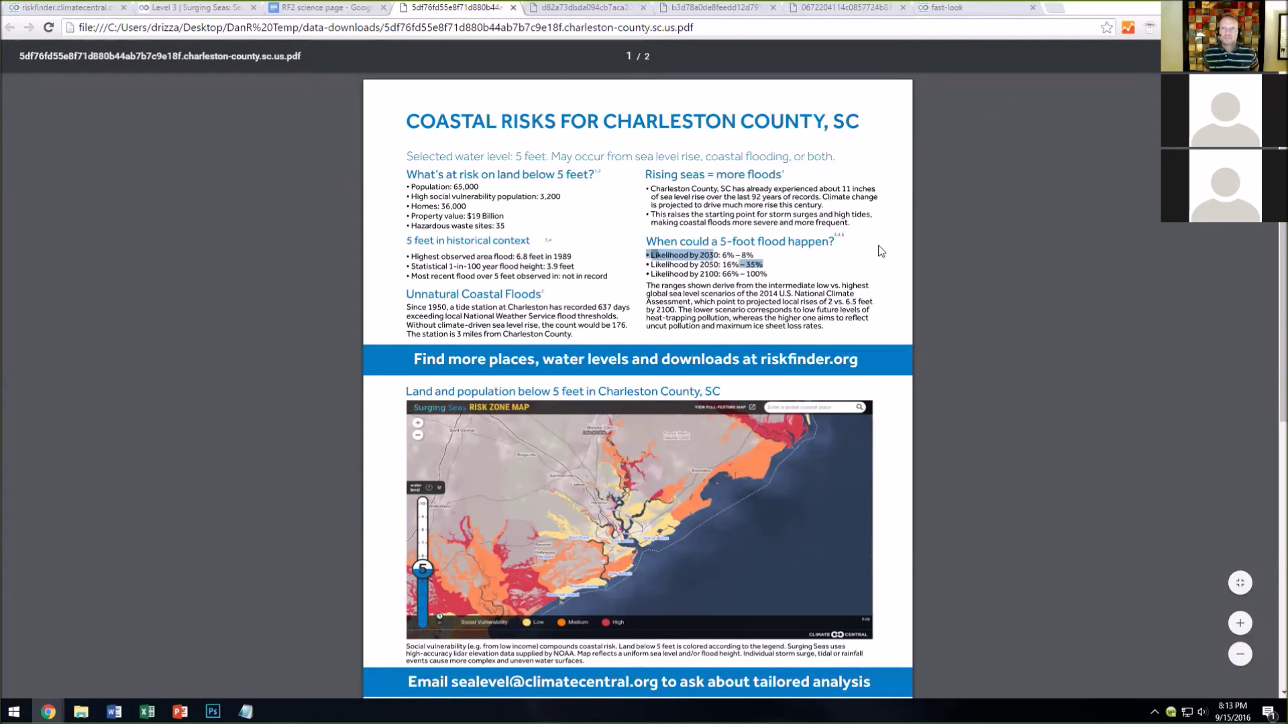
scroll(638, 389, down, 3)
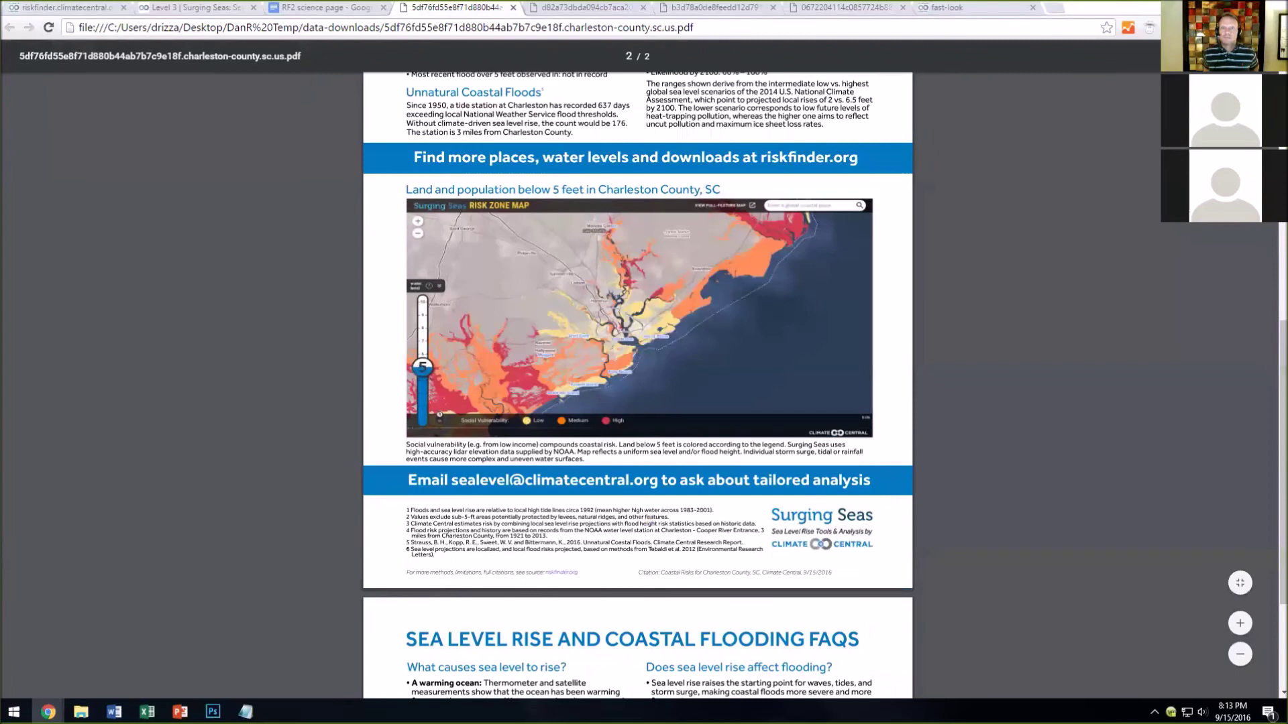
key(Page_Down)
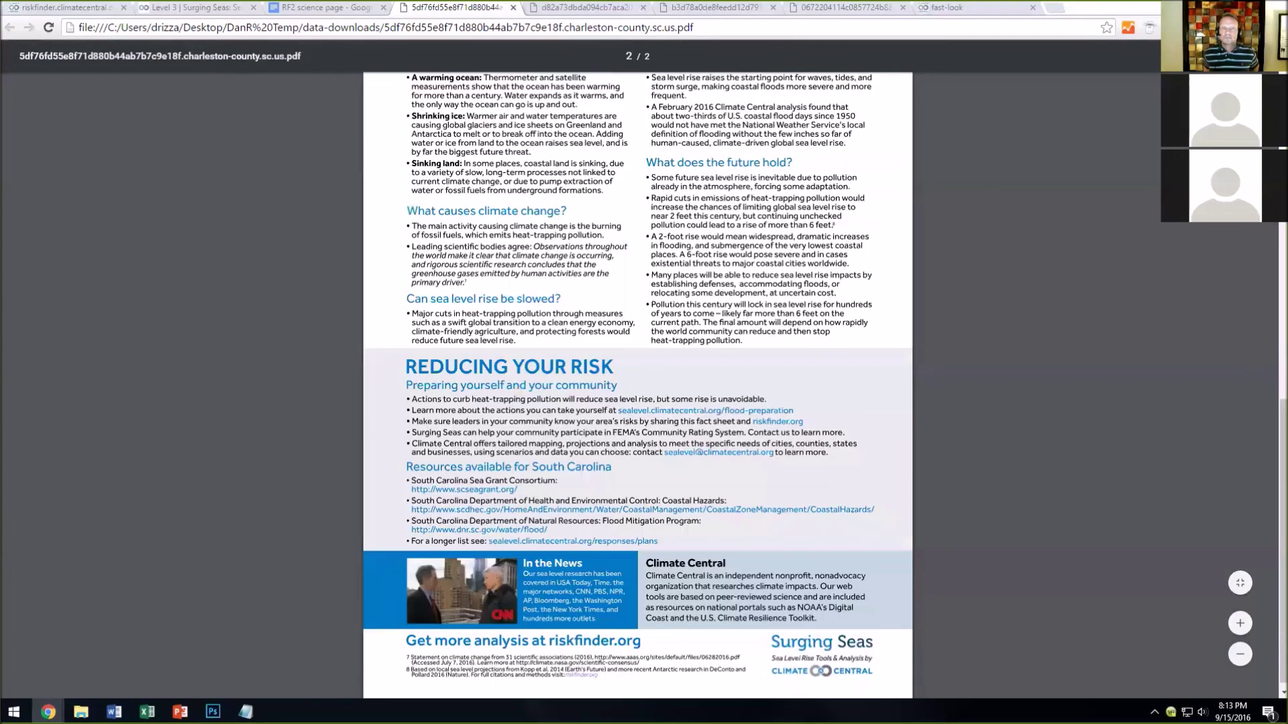
scroll(637, 386, up, 1)
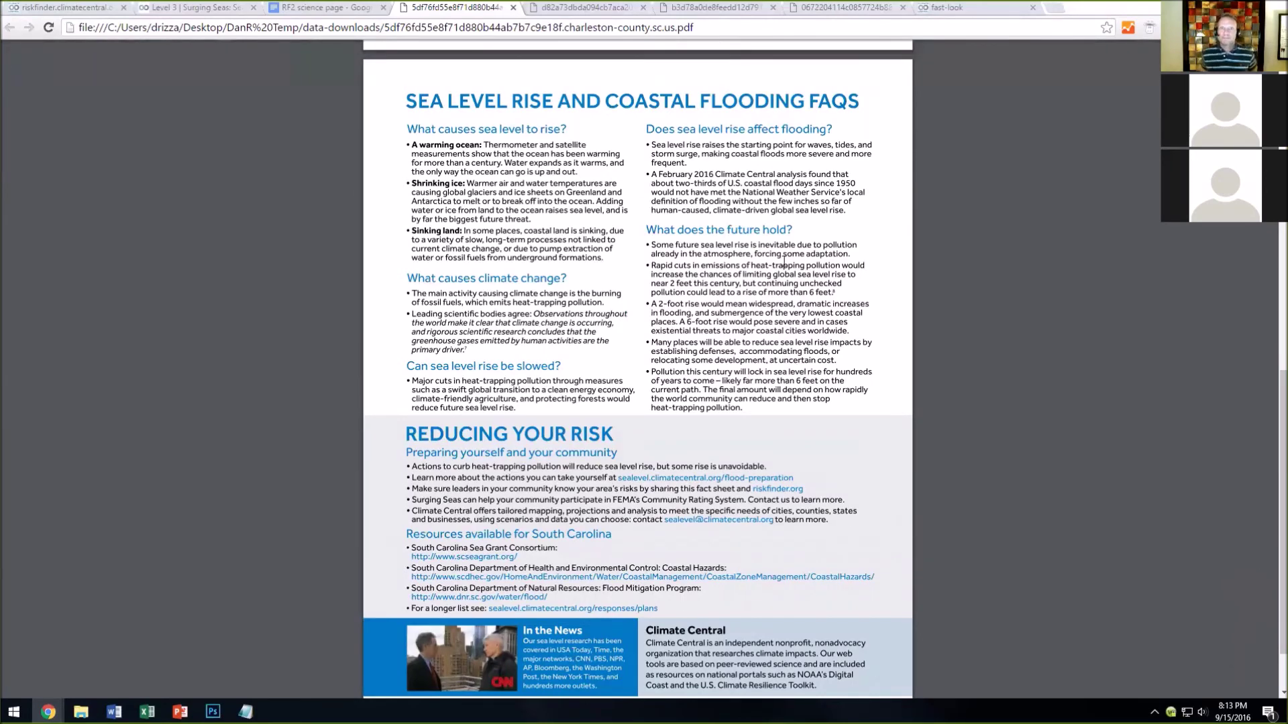
Flip through the Fort Lauderdale, Congressional District 23, 33019 and San Francisco PDFs.
click(601, 12)
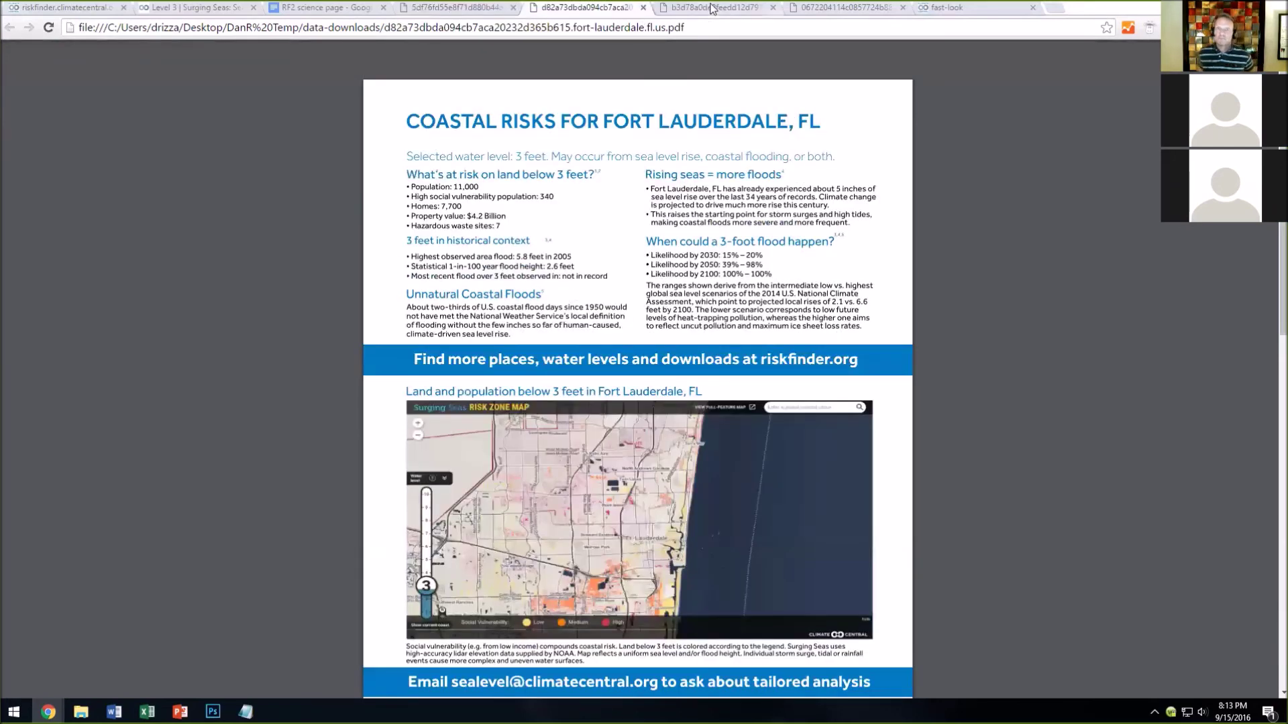
click(711, 10)
click(829, 12)
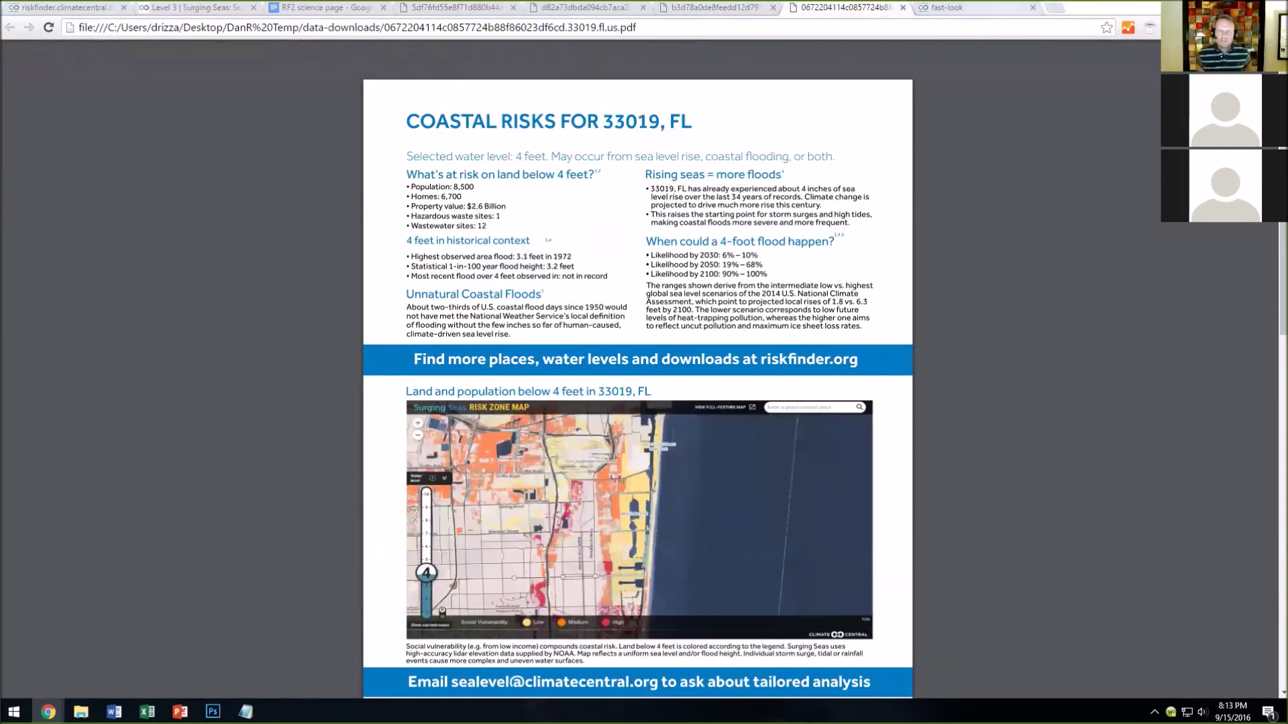
click(973, 8)
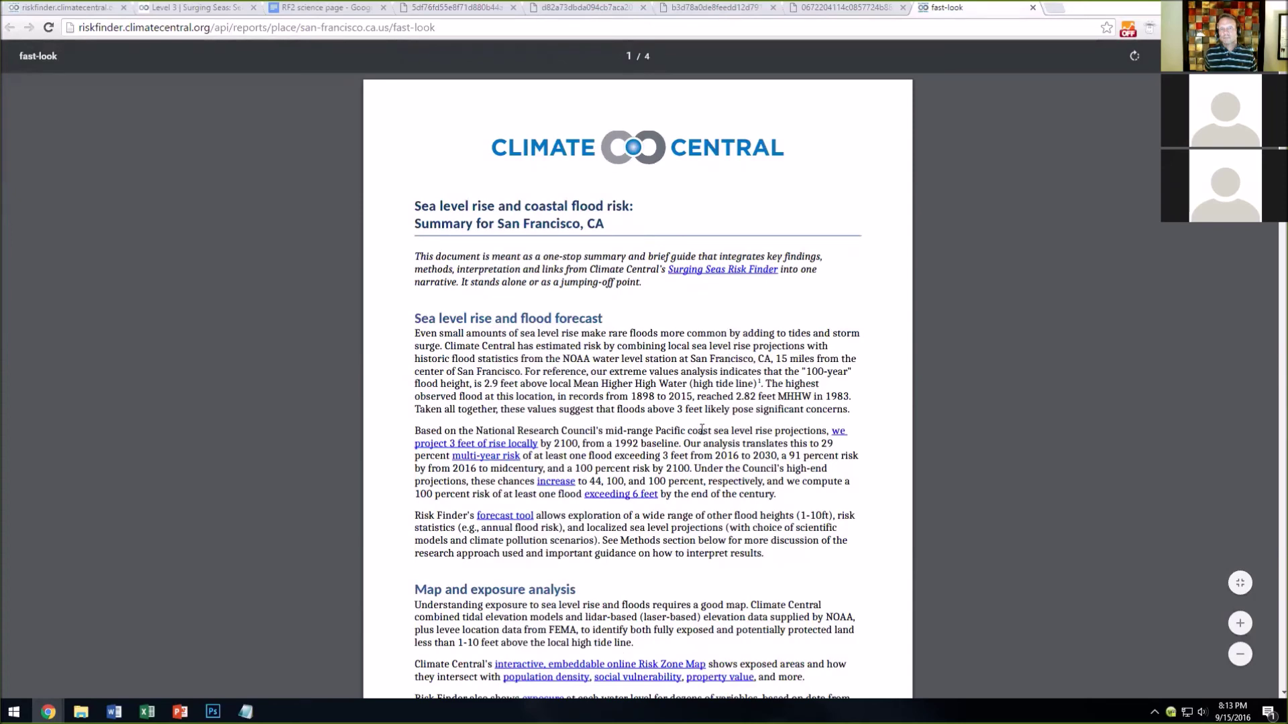
Back on the 33062 summary, preview and close the brief report and state report samples.
click(107, 11)
click(434, 526)
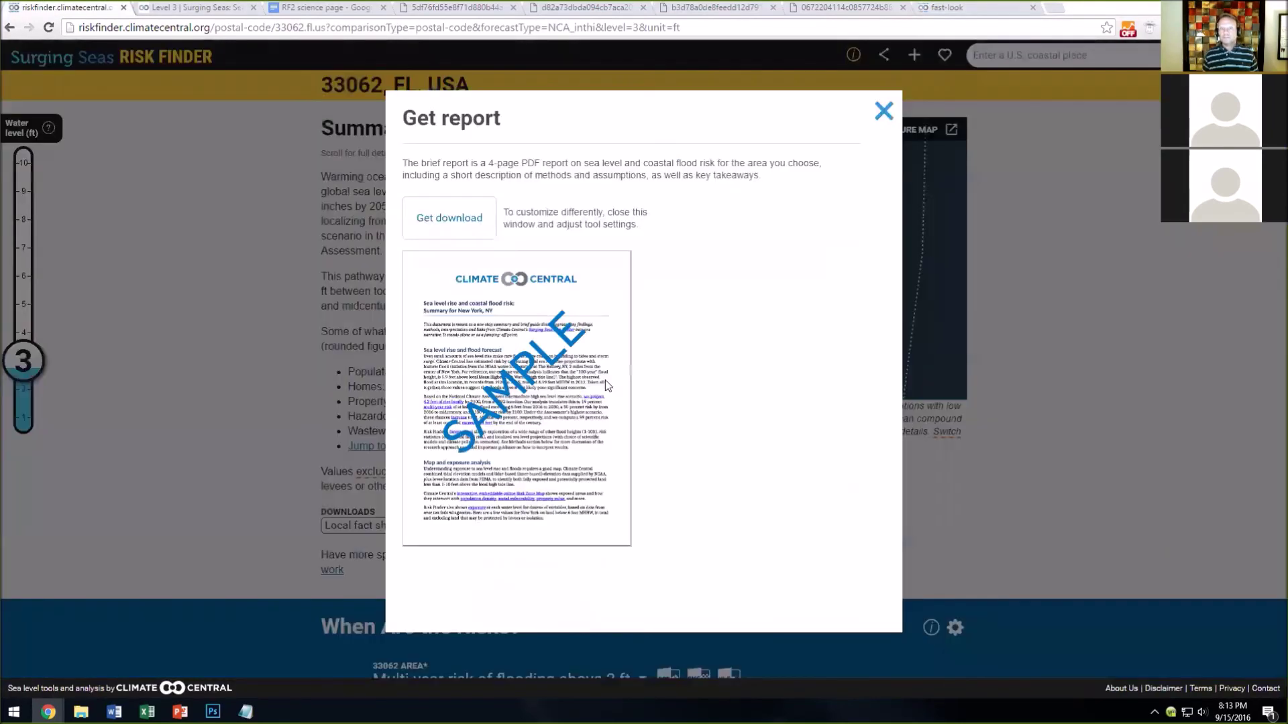
click(882, 109)
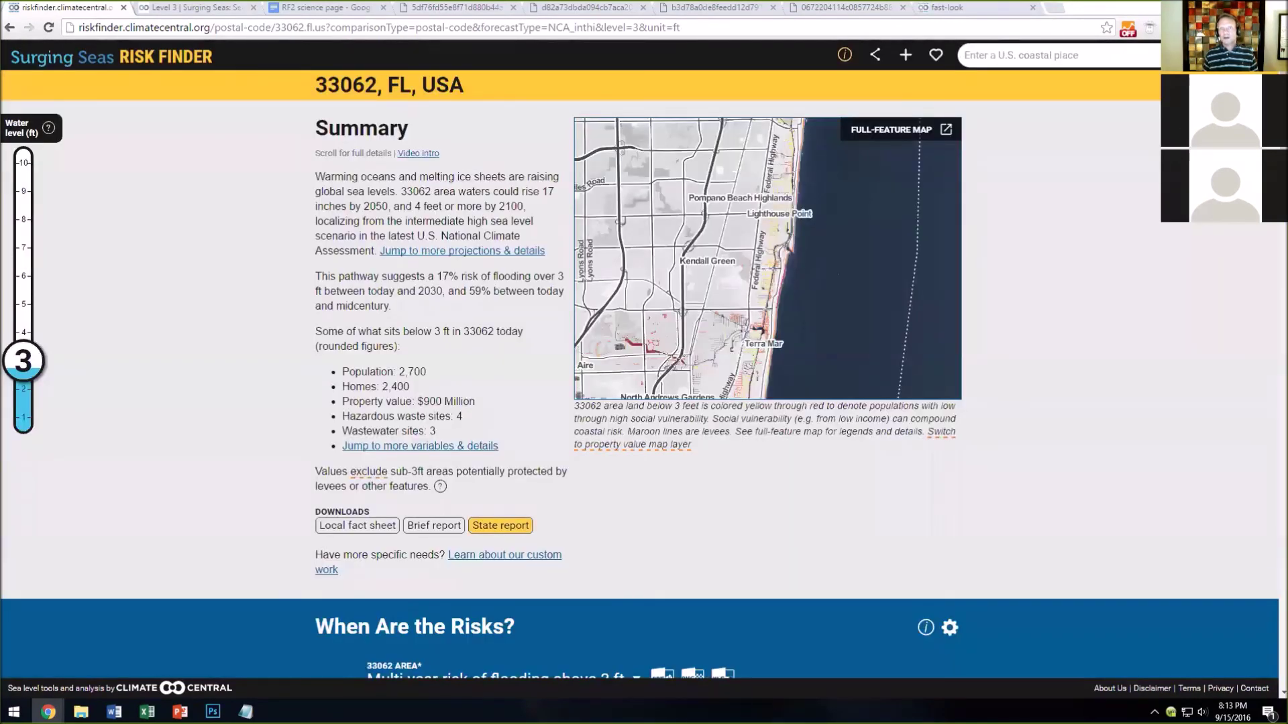
click(499, 525)
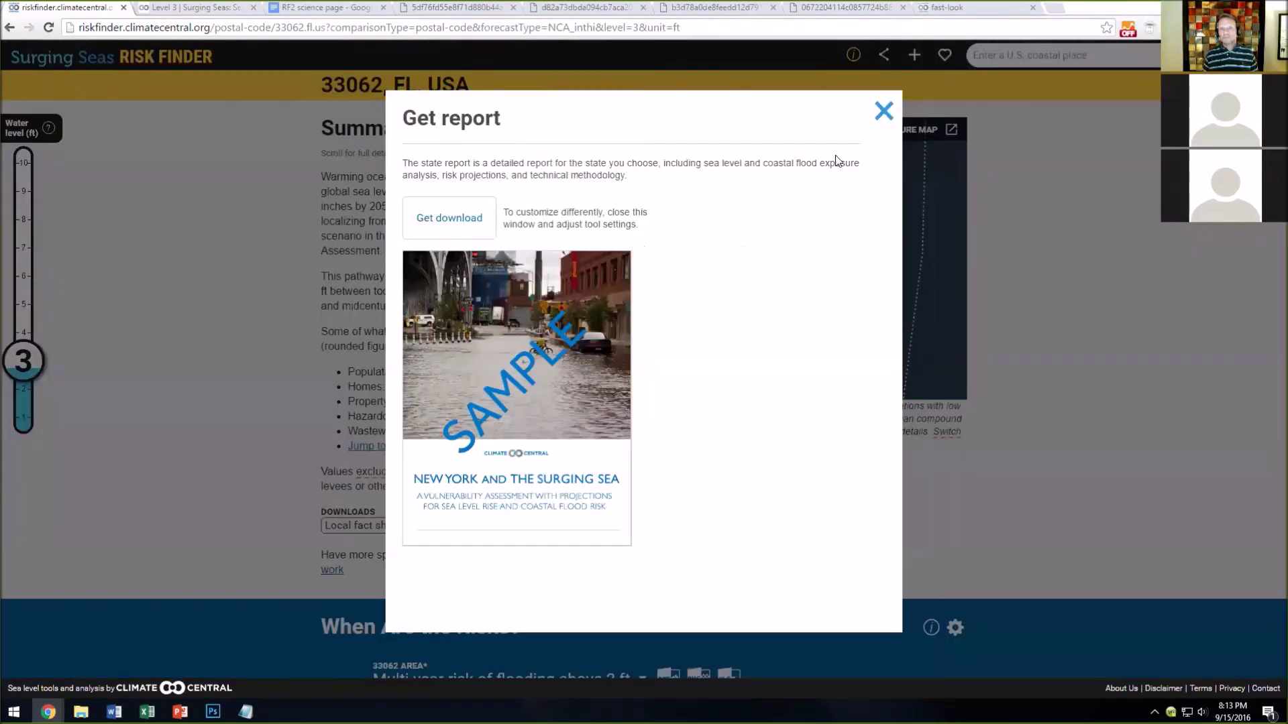
click(884, 113)
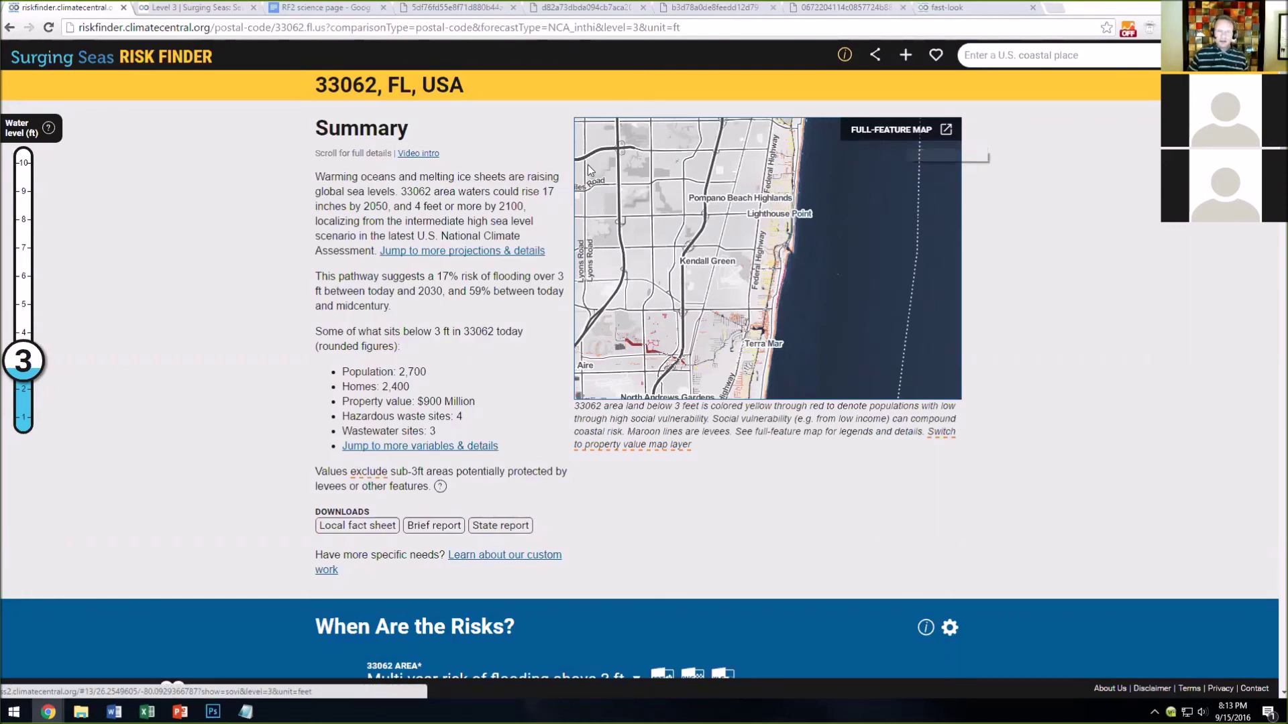
In the full-feature map, show population density for Boston with water raised to 8 feet.
click(880, 131)
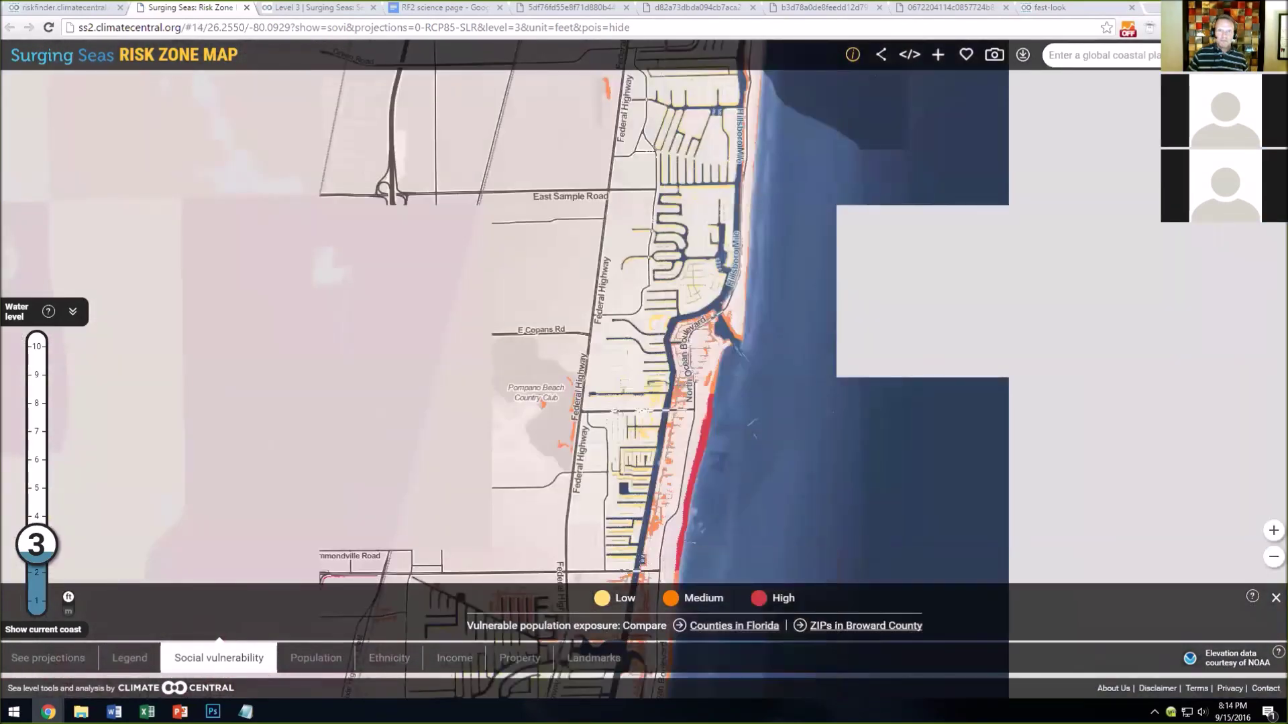
click(316, 658)
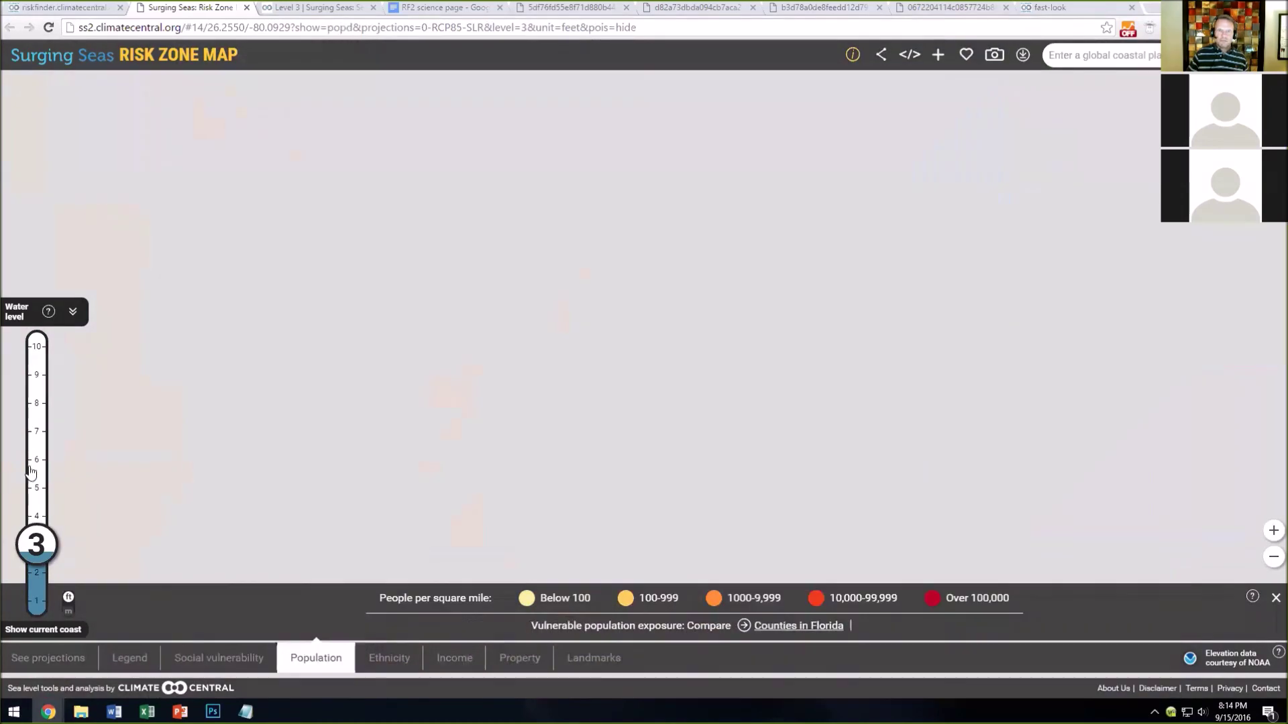
drag(36, 545, 36, 460)
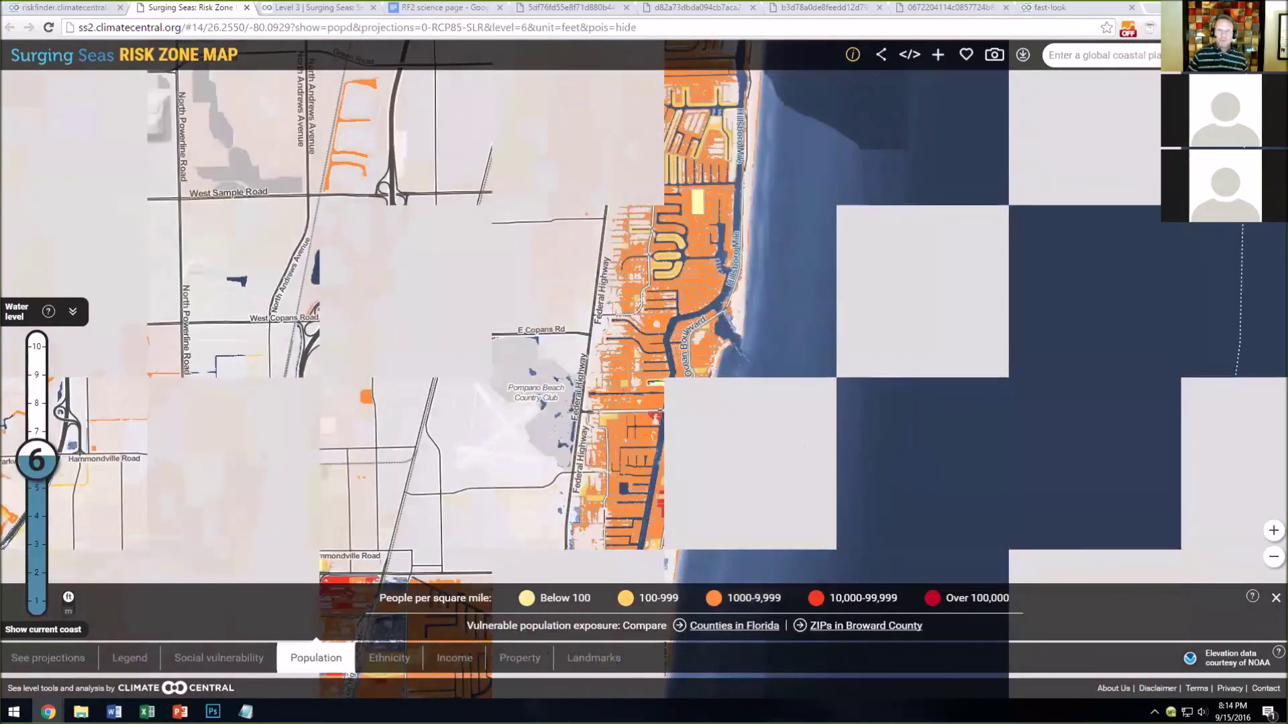
text(boston)
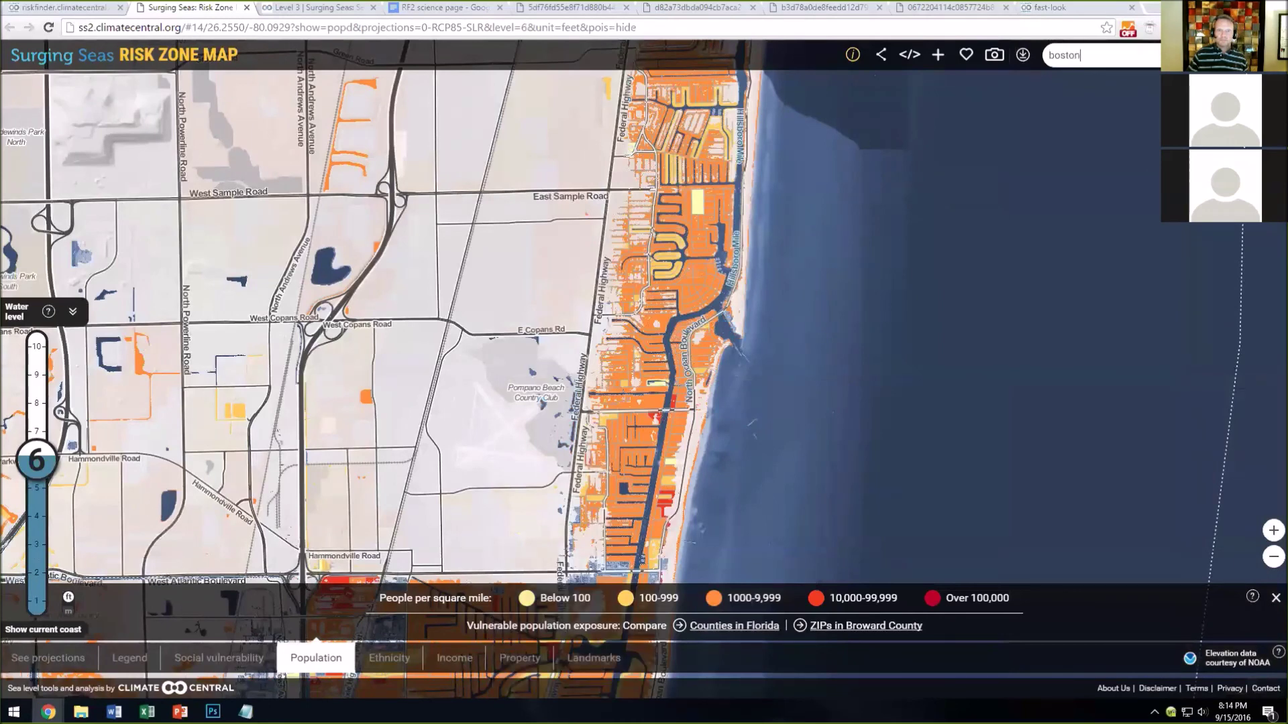
key(Return)
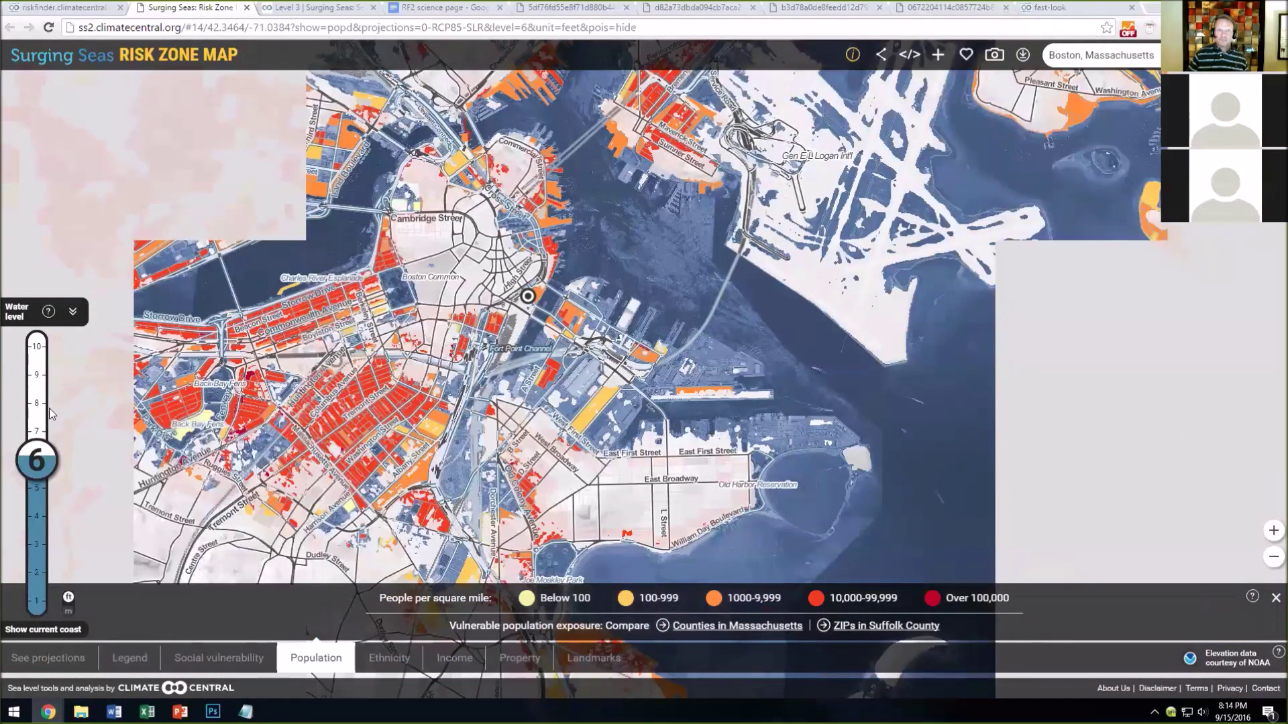
drag(36, 460, 36, 403)
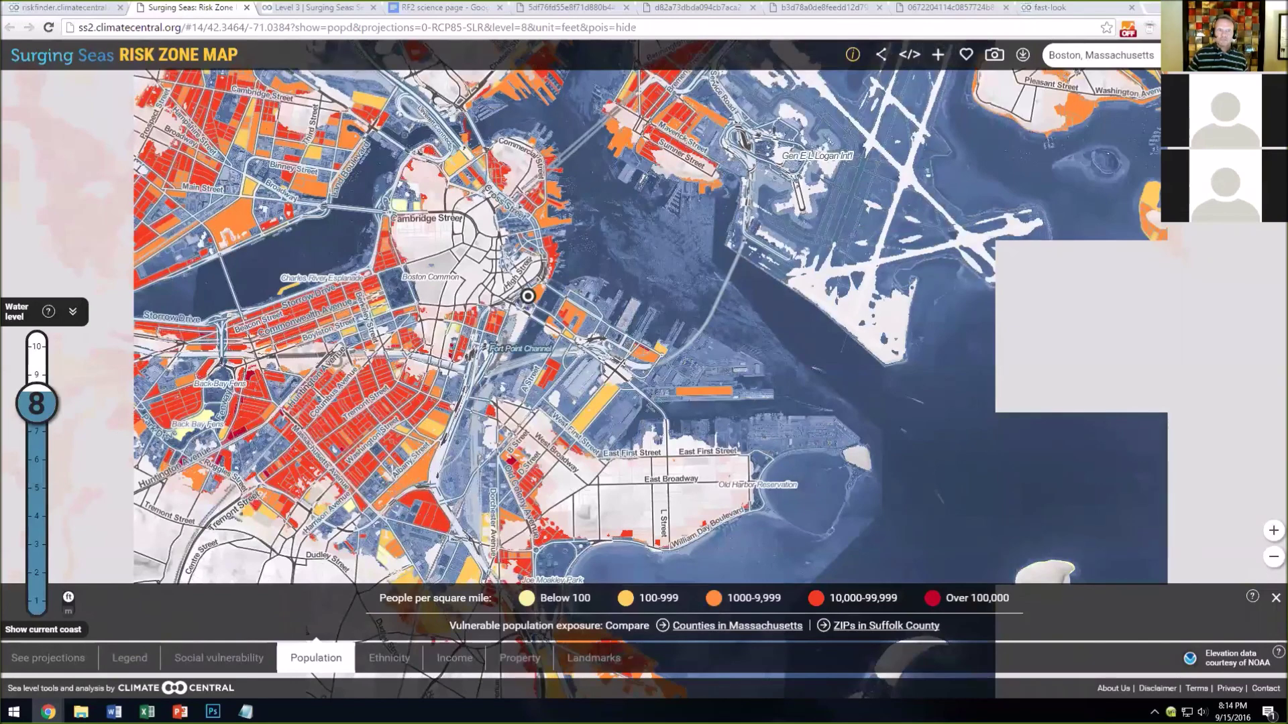
Show the ethnicity, income and property value layers, open the map screenshot option, then return to the 33062 summary.
click(389, 658)
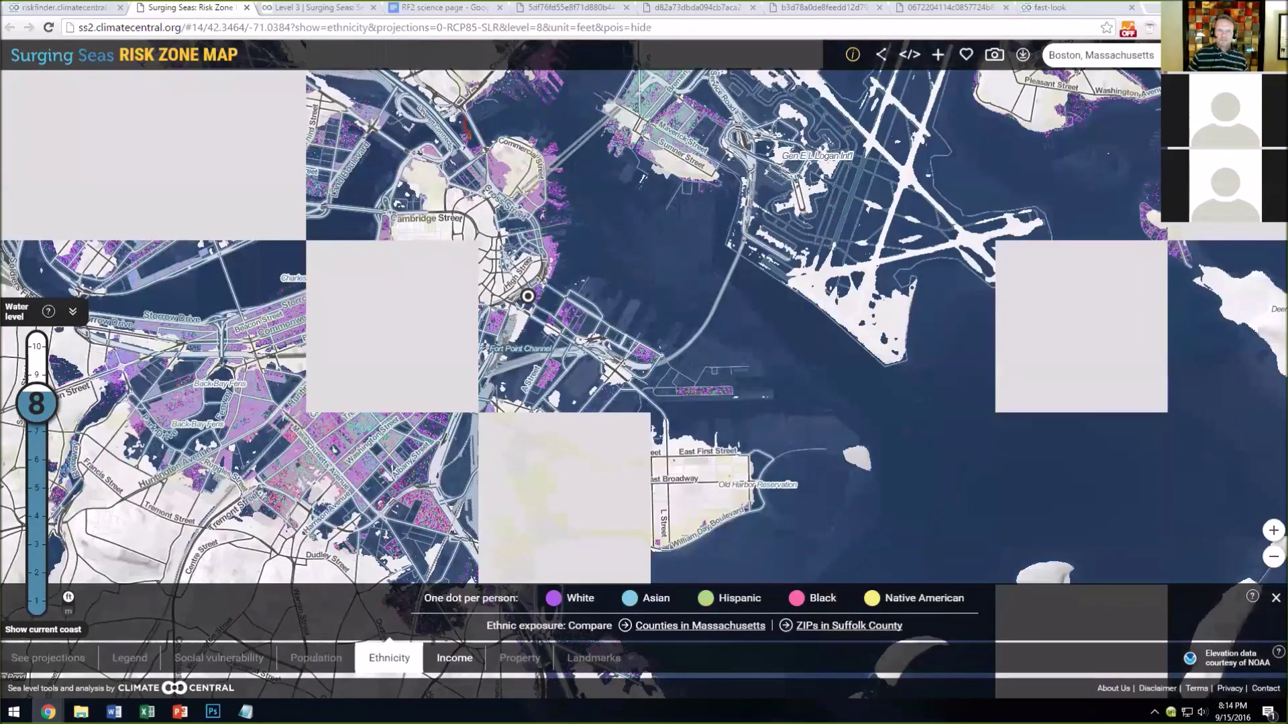
click(455, 659)
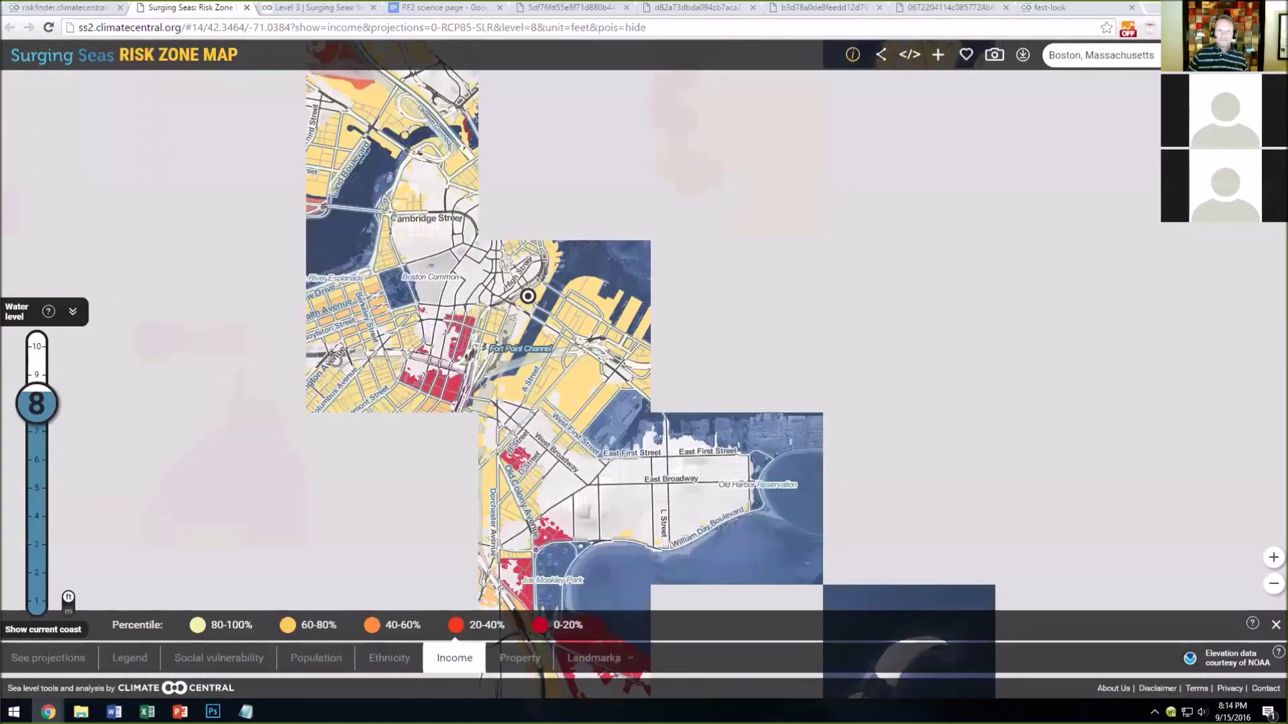
click(520, 658)
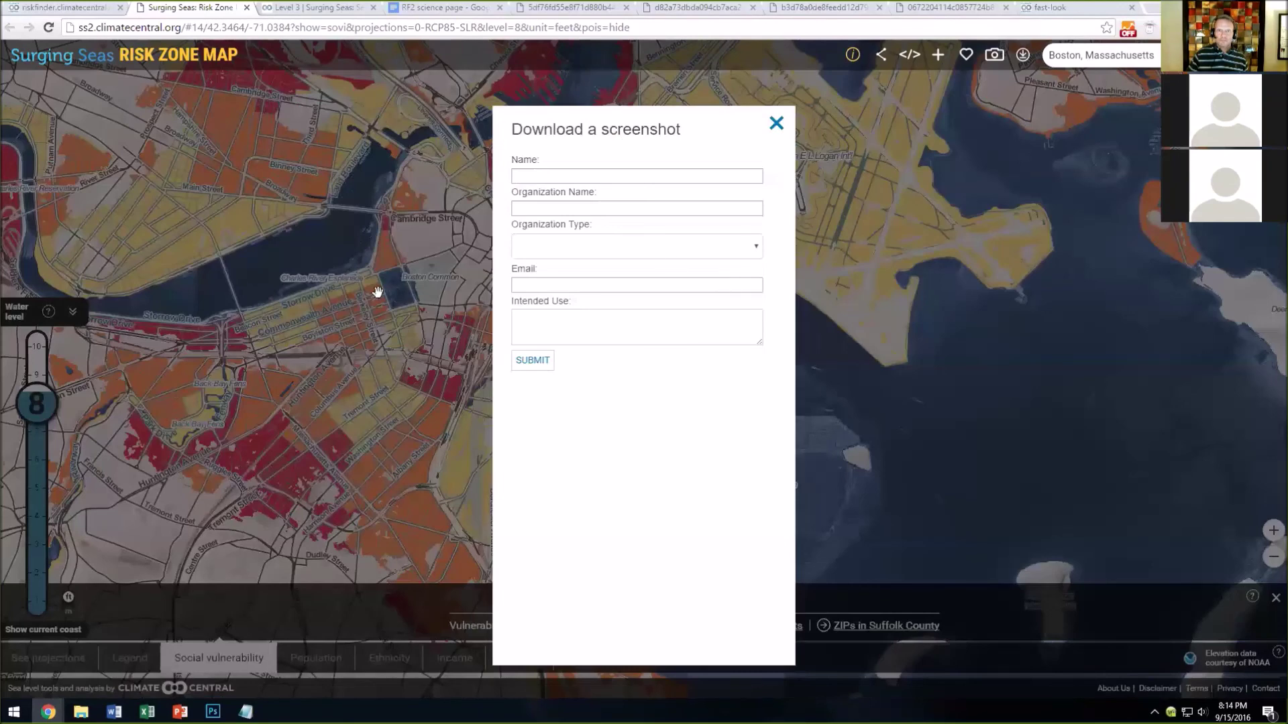
click(389, 296)
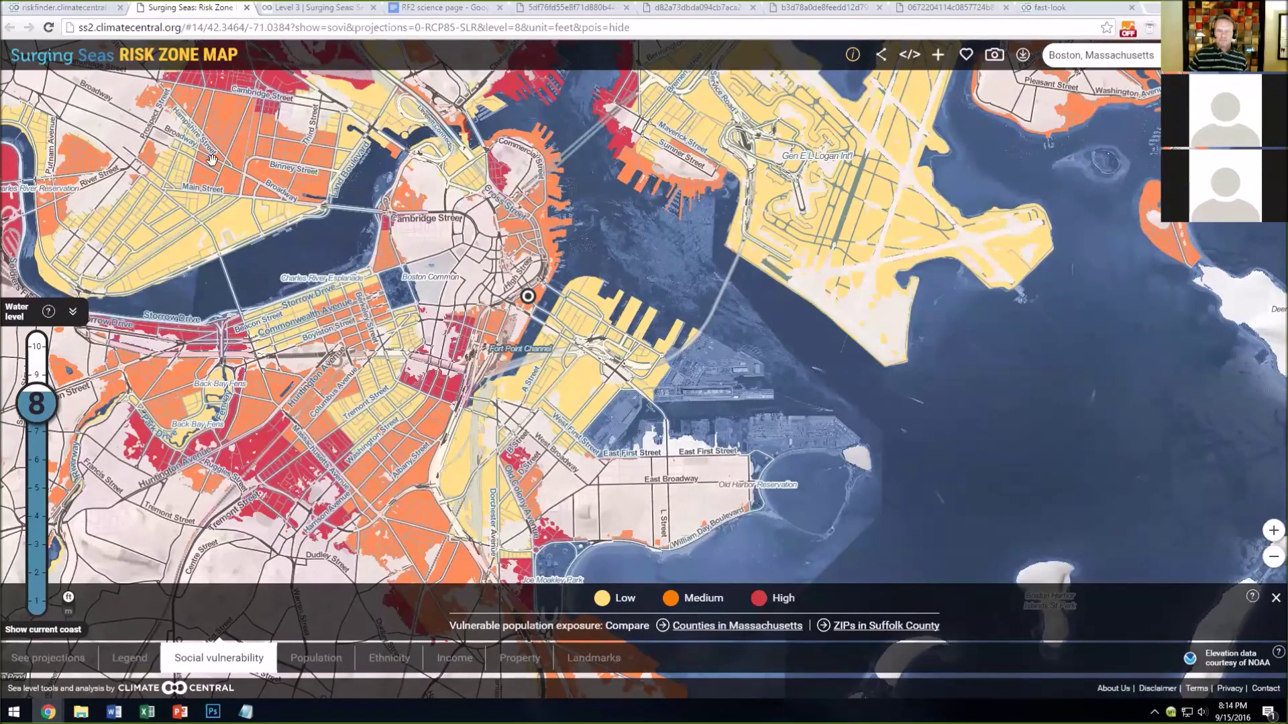
click(94, 9)
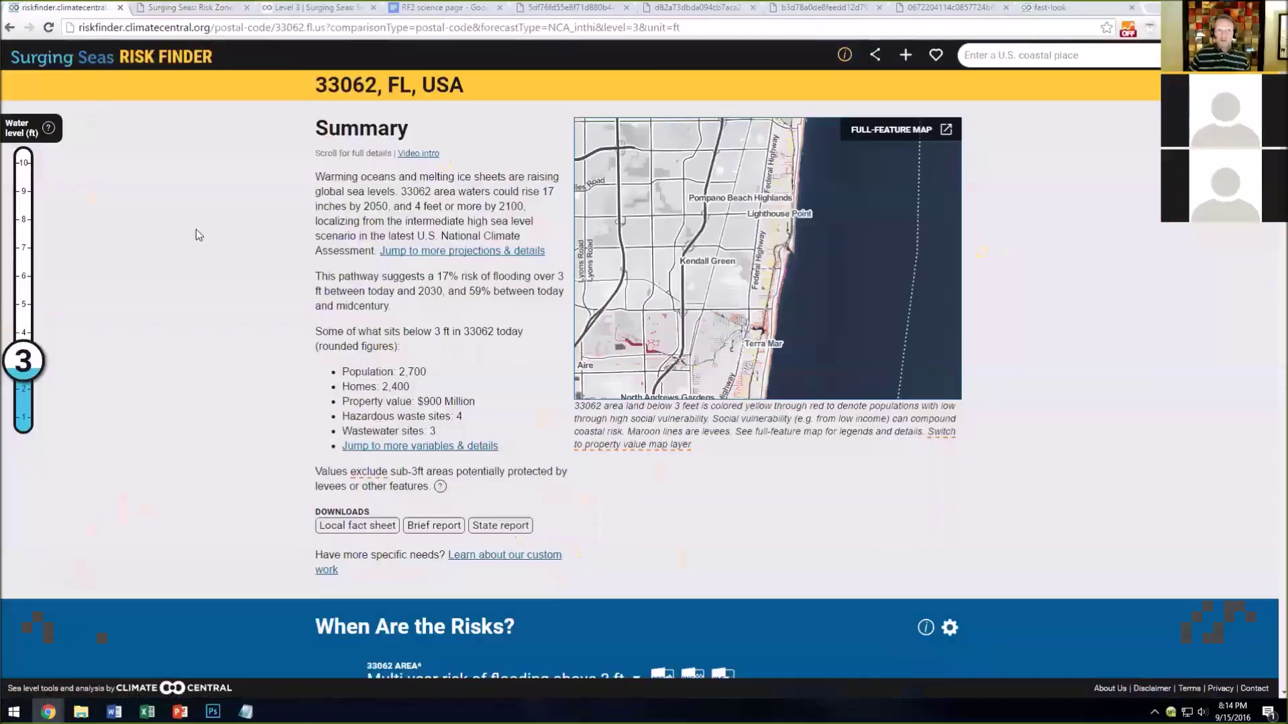